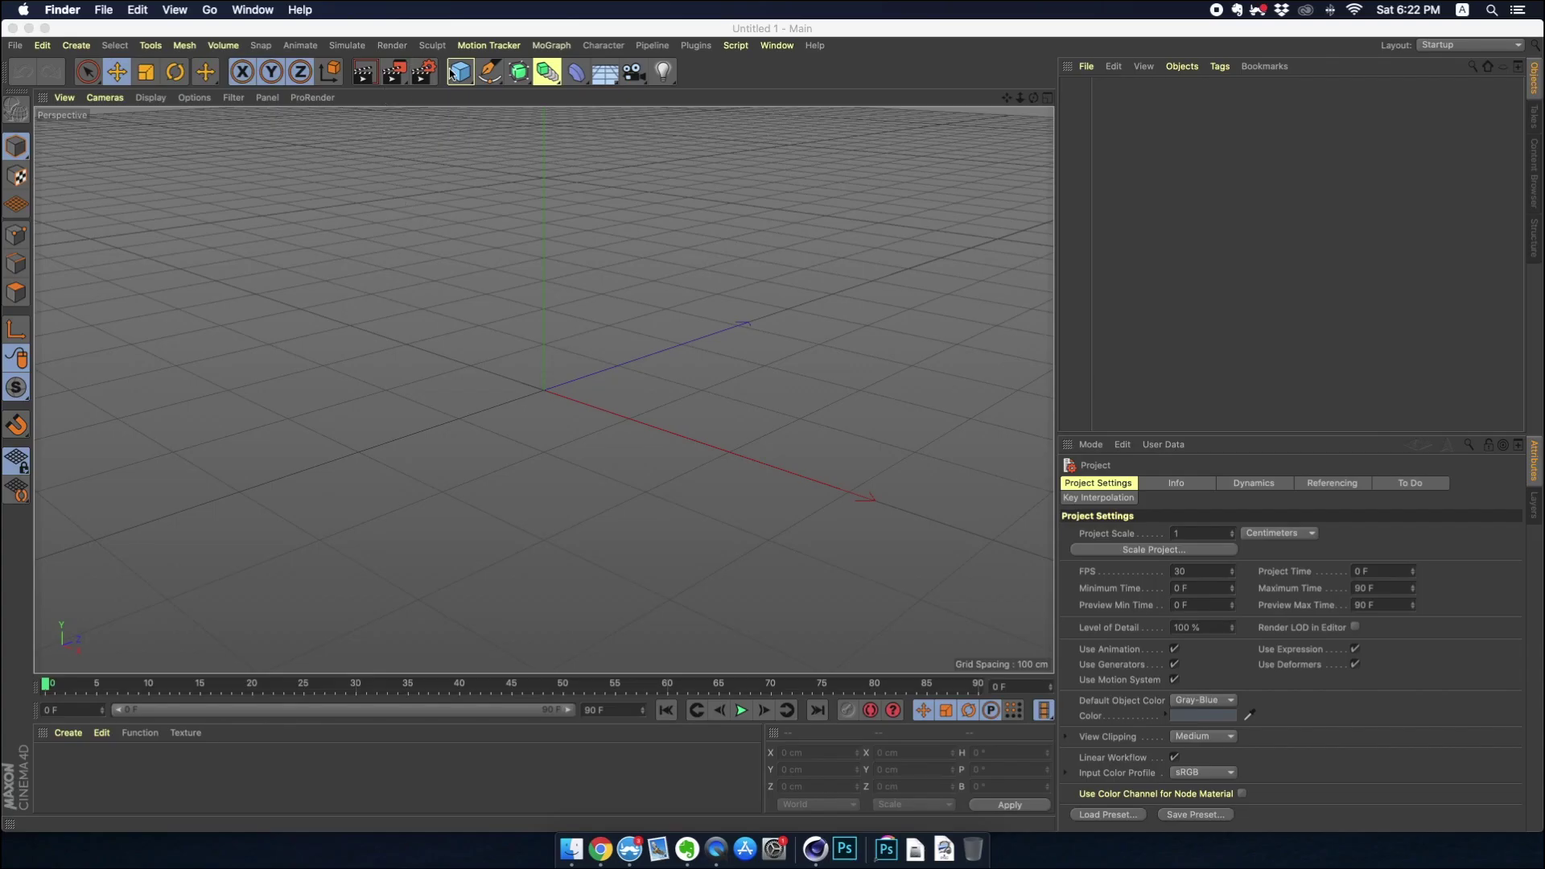
Add a cube and shape it into a flat slab about 271 × 56 × 470 cm, shifted to about X -96 cm.
{"action": "left_click", "coordinate": [460, 72]}
{"action": "left_click_drag", "start_coordinate": [543, 274], "coordinate": [702, 337]}
{"action": "left_click_drag", "start_coordinate": [544, 354], "coordinate": [544, 364]}
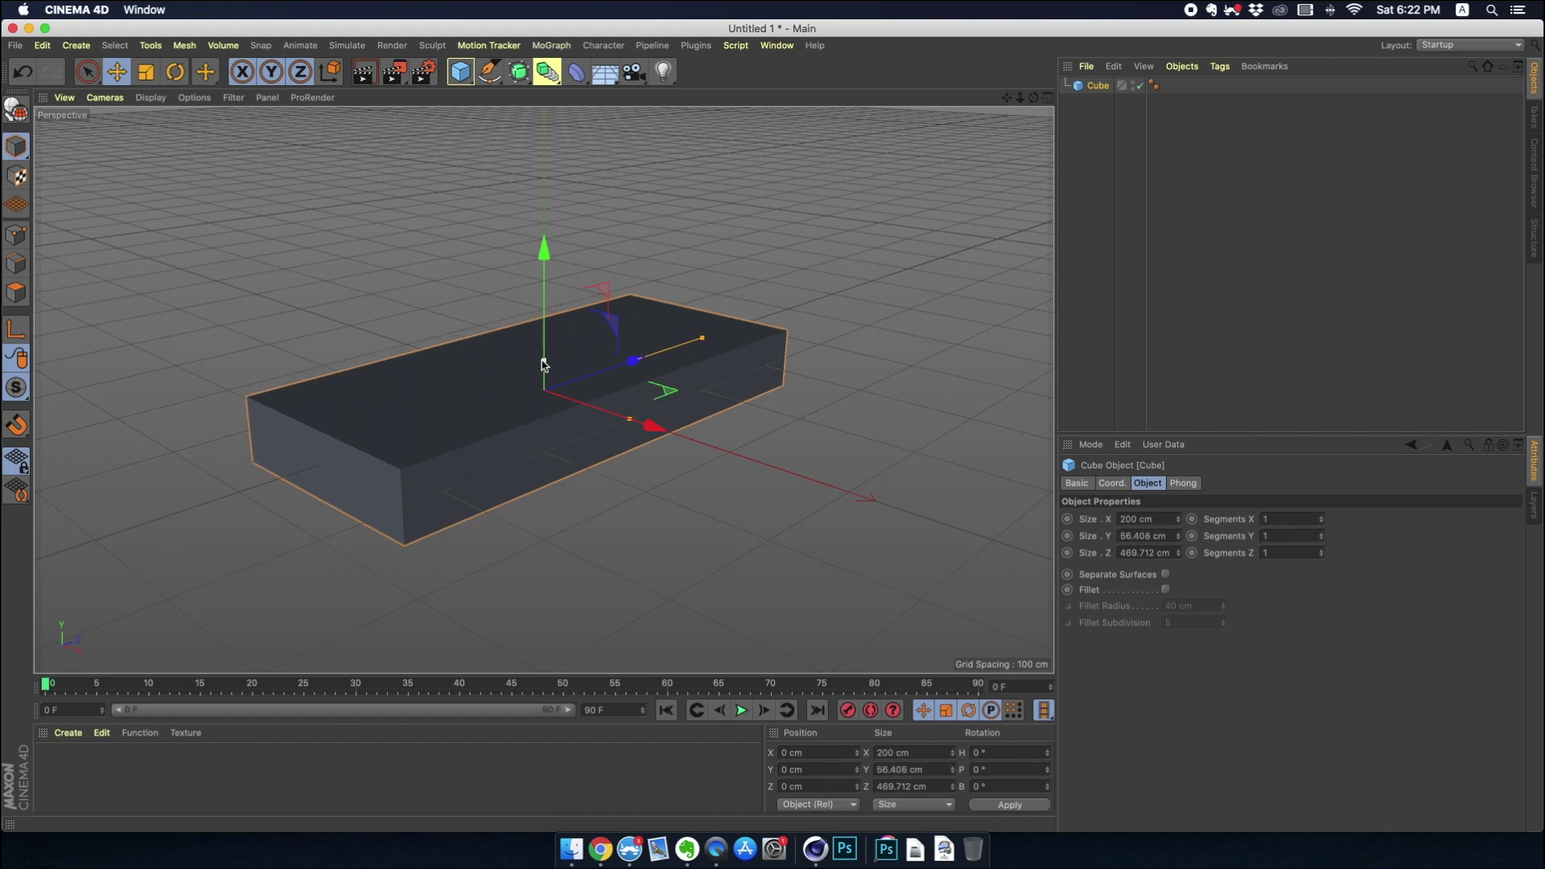
{"action": "left_click_drag", "start_coordinate": [630, 419], "coordinate": [556, 393]}
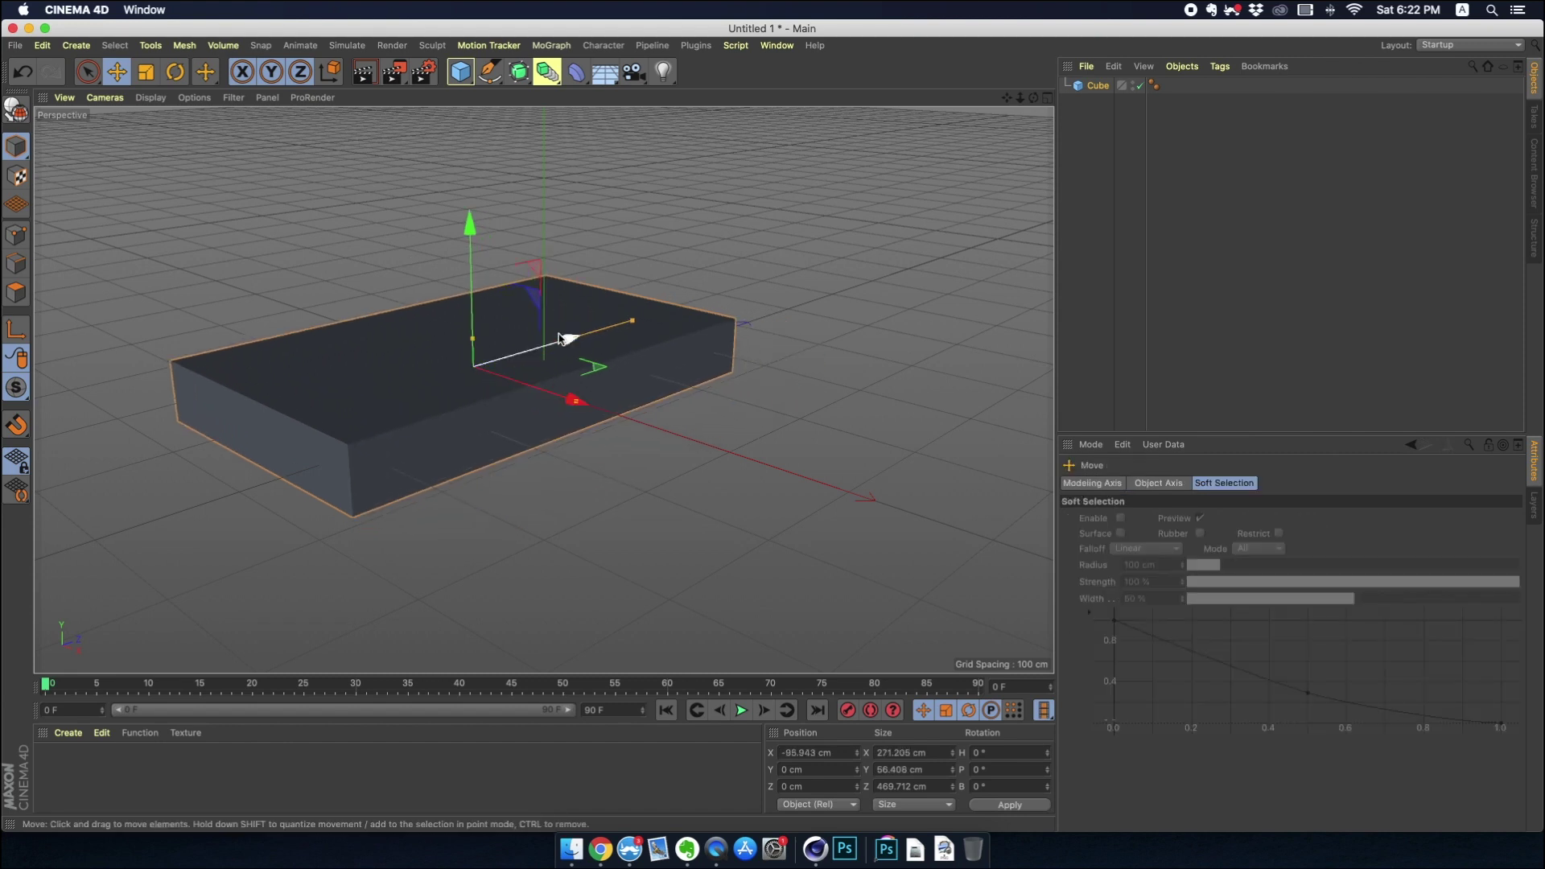
Move the slab to about Y 29 cm and Z 116 cm, and trim its X size to about 268 cm.
{"action": "left_click_drag", "start_coordinate": [561, 339], "coordinate": [646, 315]}
{"action": "left_click_drag", "start_coordinate": [557, 252], "coordinate": [559, 227]}
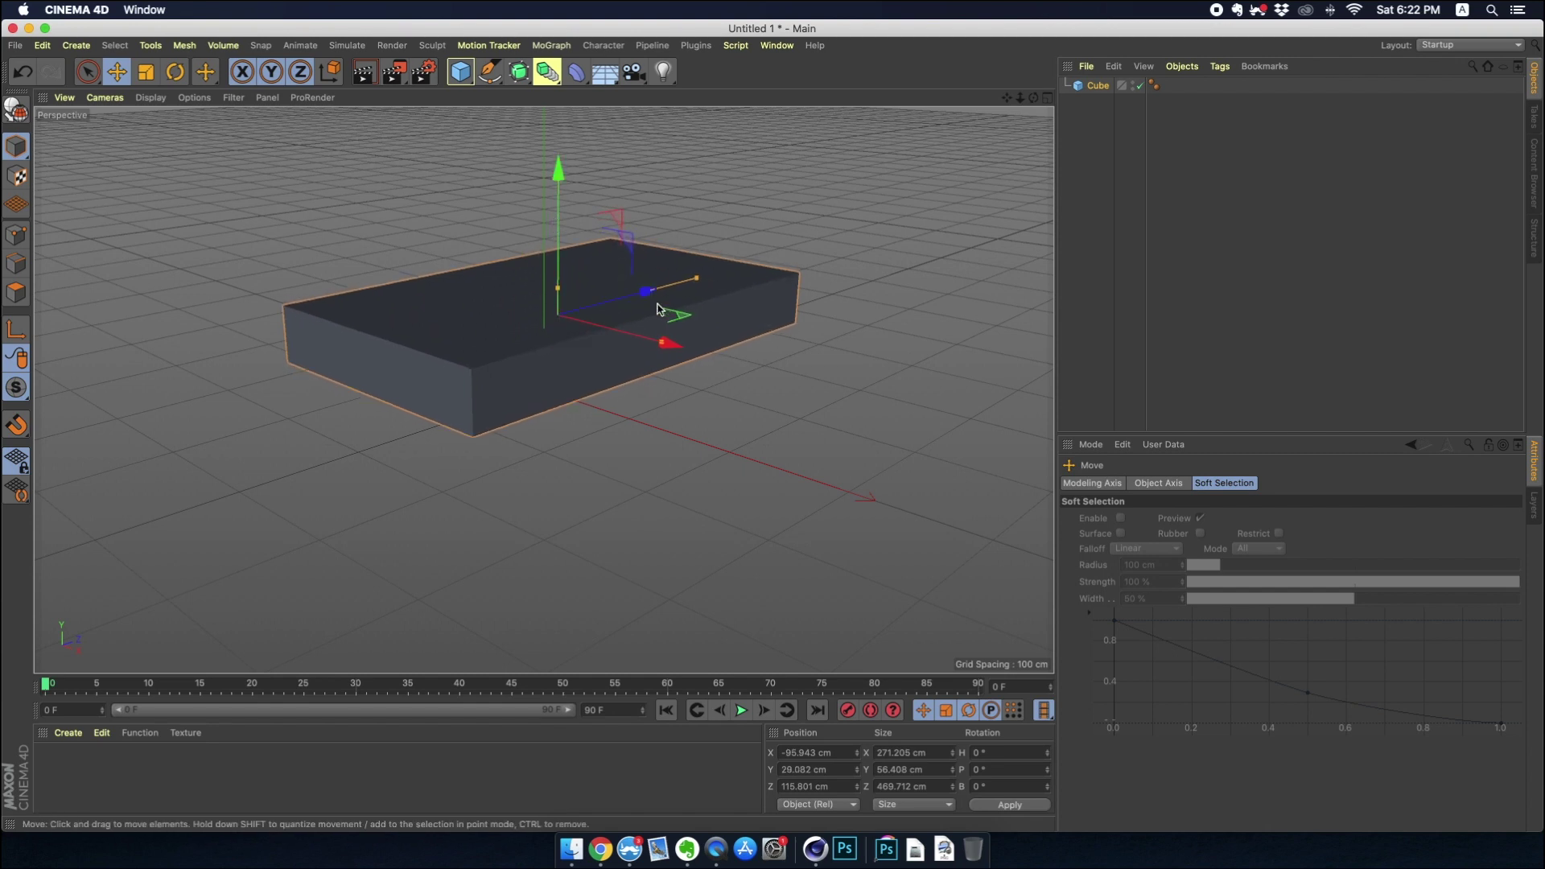
{"action": "mouse_move", "coordinate": [661, 343]}
{"action": "left_mouse_down"}
{"action": "mouse_move", "coordinate": [676, 348]}
{"action": "mouse_move", "coordinate": [661, 348]}
{"action": "left_mouse_up"}
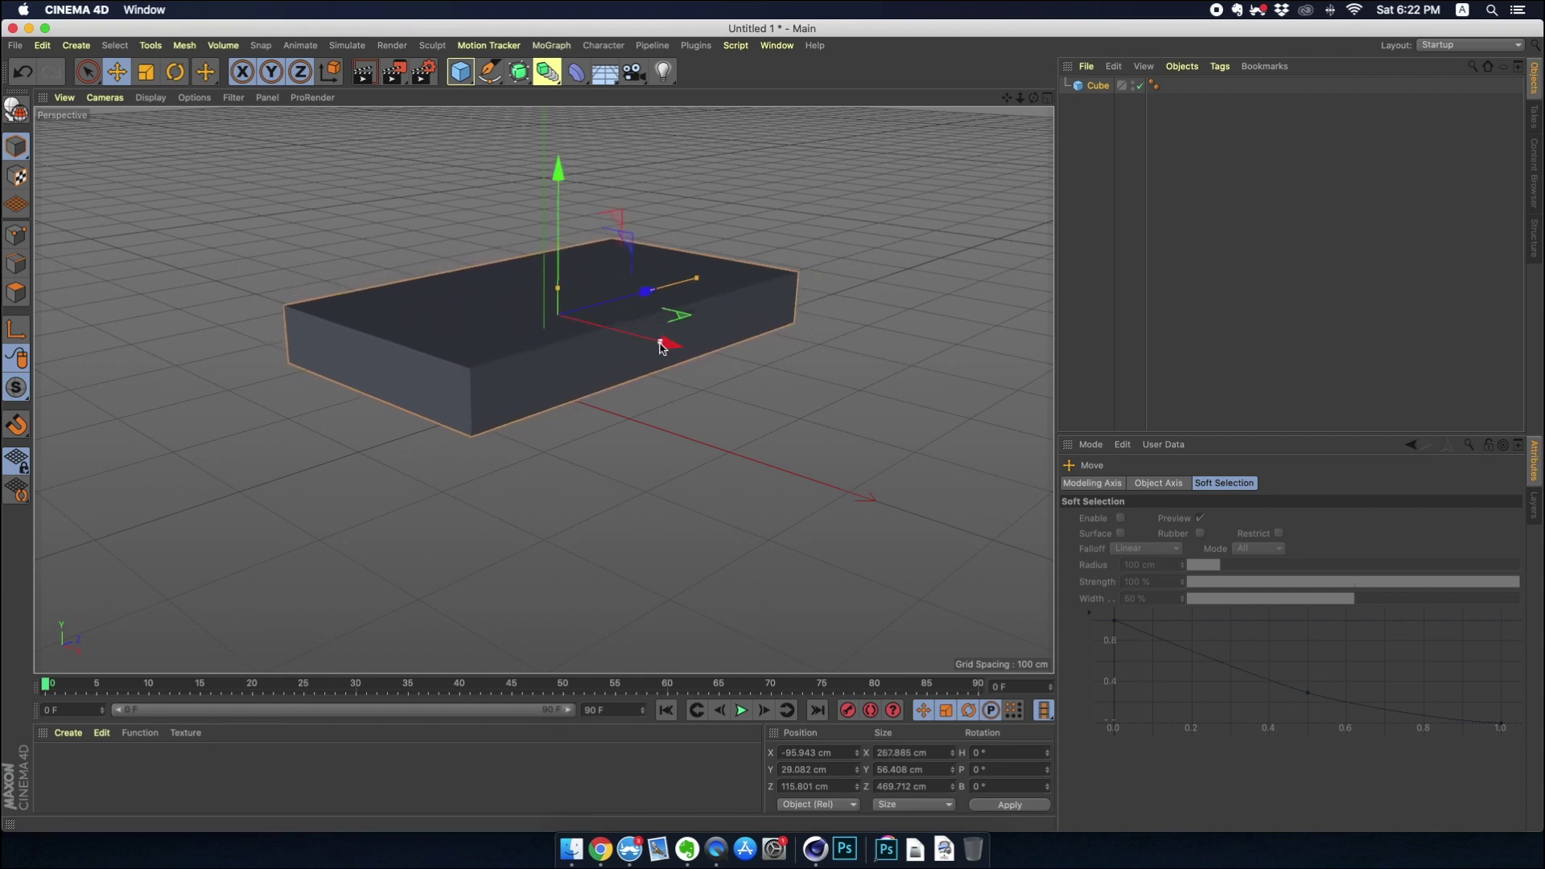
{"action": "left_click", "coordinate": [617, 227]}
{"action": "left_click", "coordinate": [485, 301]}
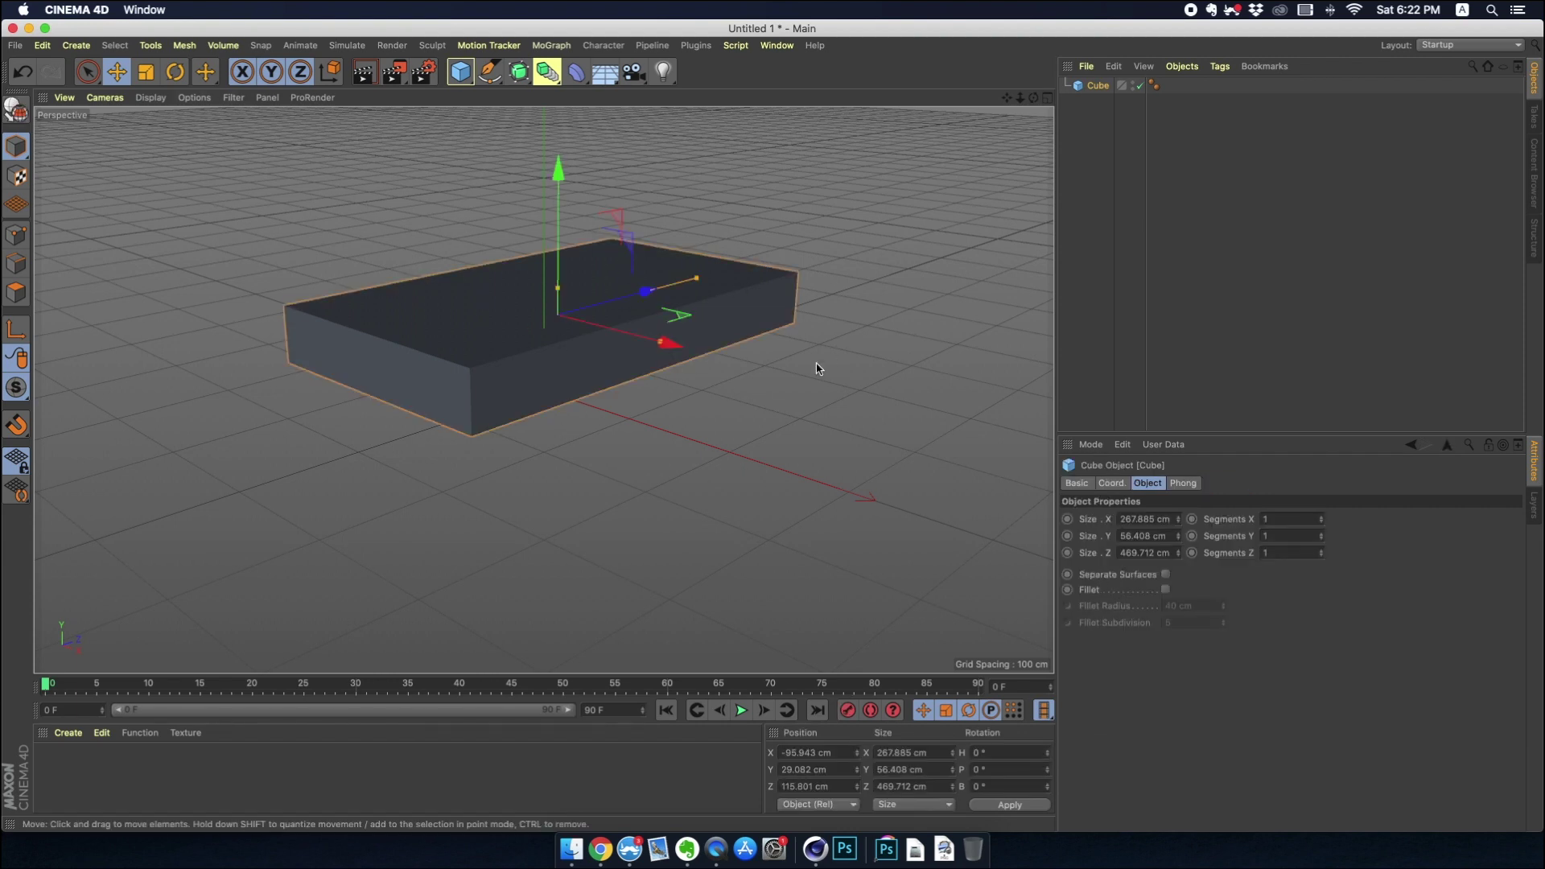
Set the viewport display to Gouraud Shading (Lines) and give the slab 4 segments in X, Y and Z.
{"action": "left_click", "coordinate": [150, 97]}
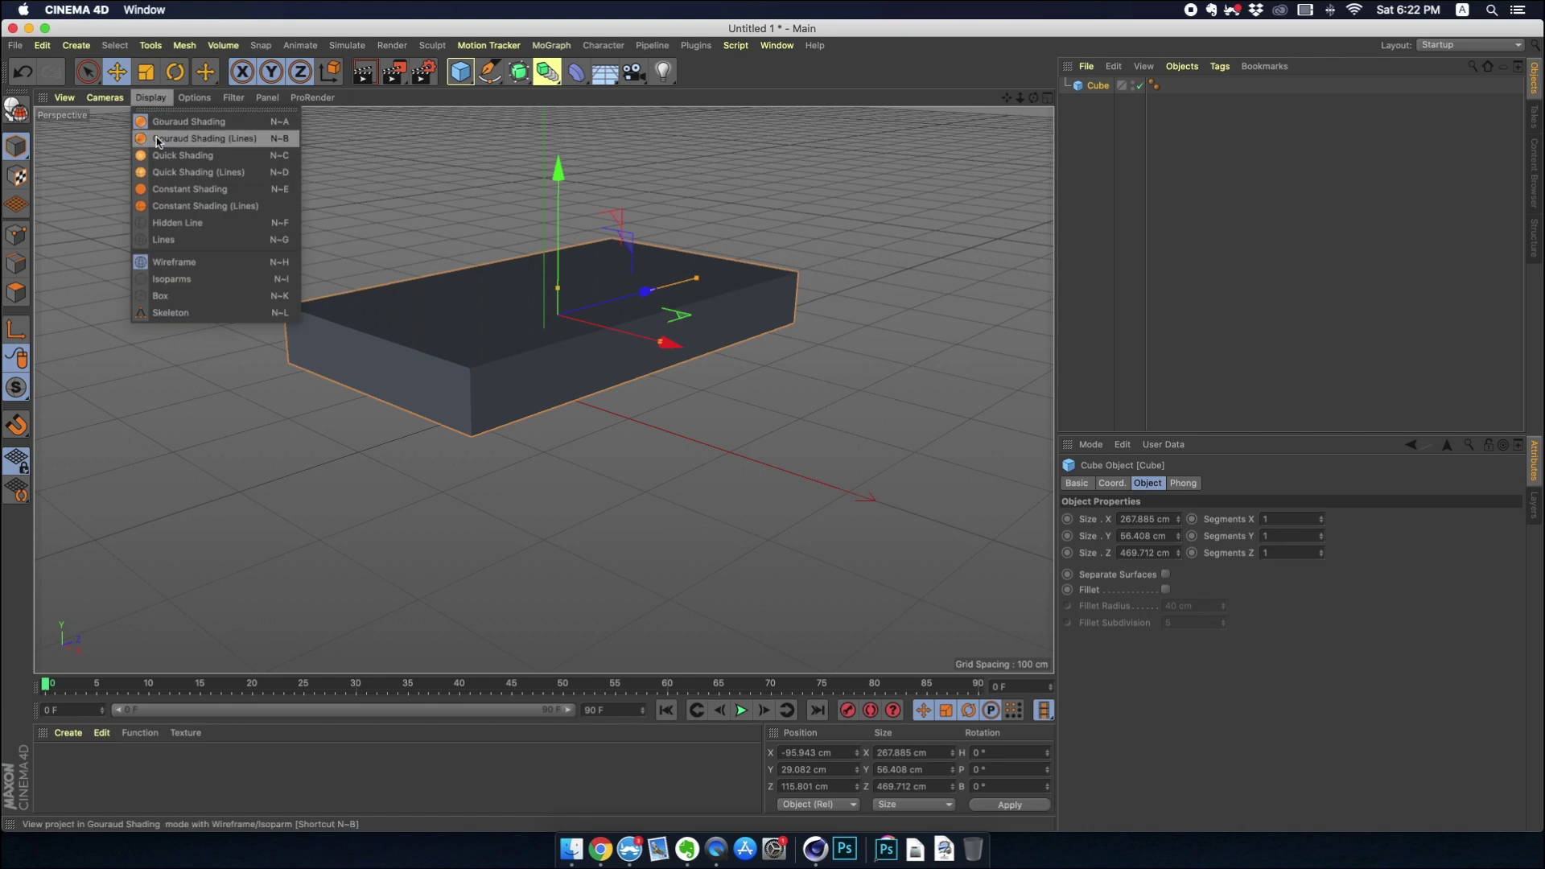
{"action": "left_click", "coordinate": [158, 139]}
{"action": "left_click", "coordinate": [1288, 517]}
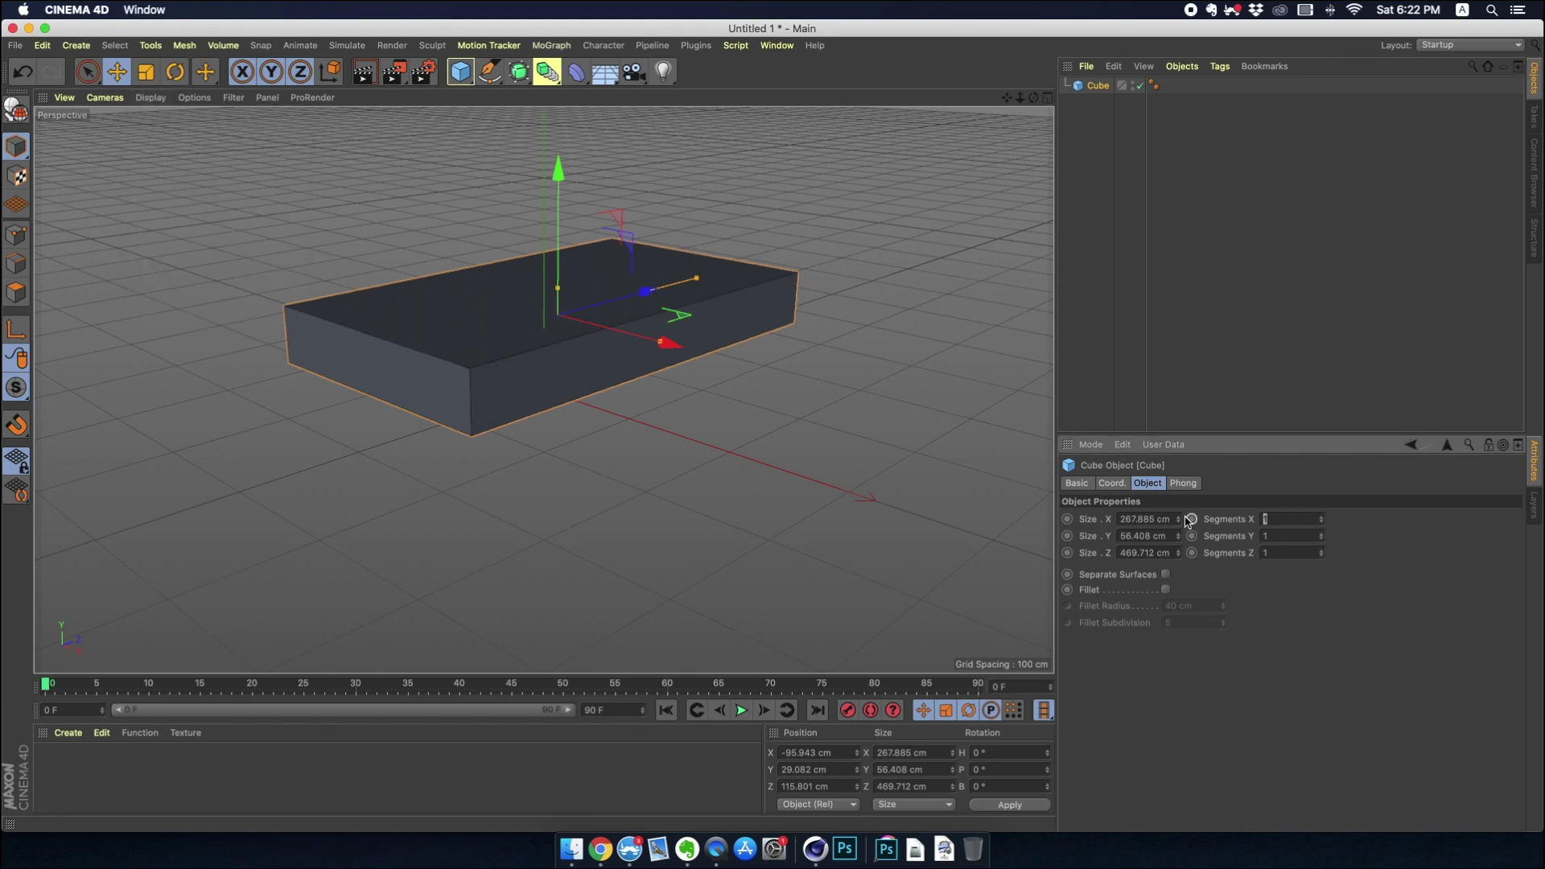
{"action": "type", "text": "4"}
{"action": "key", "text": "Tab"}
{"action": "key", "text": "Tab"}
{"action": "type", "text": "4"}
{"action": "left_click", "coordinate": [463, 245]}
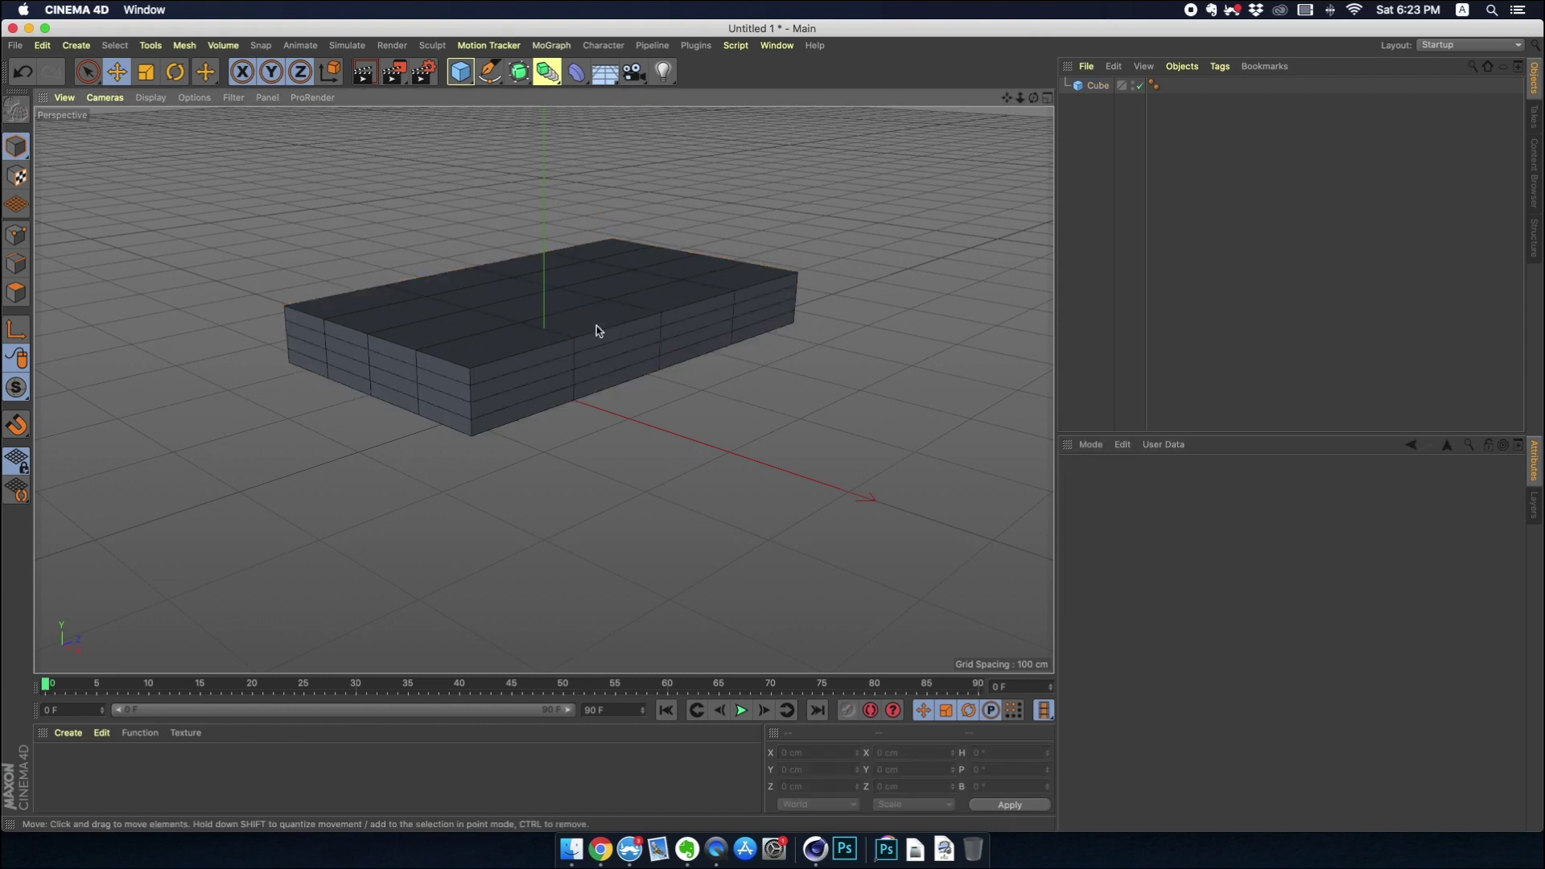
Round the slab's edges with a fillet radius of 10 cm.
{"action": "left_click", "coordinate": [623, 320]}
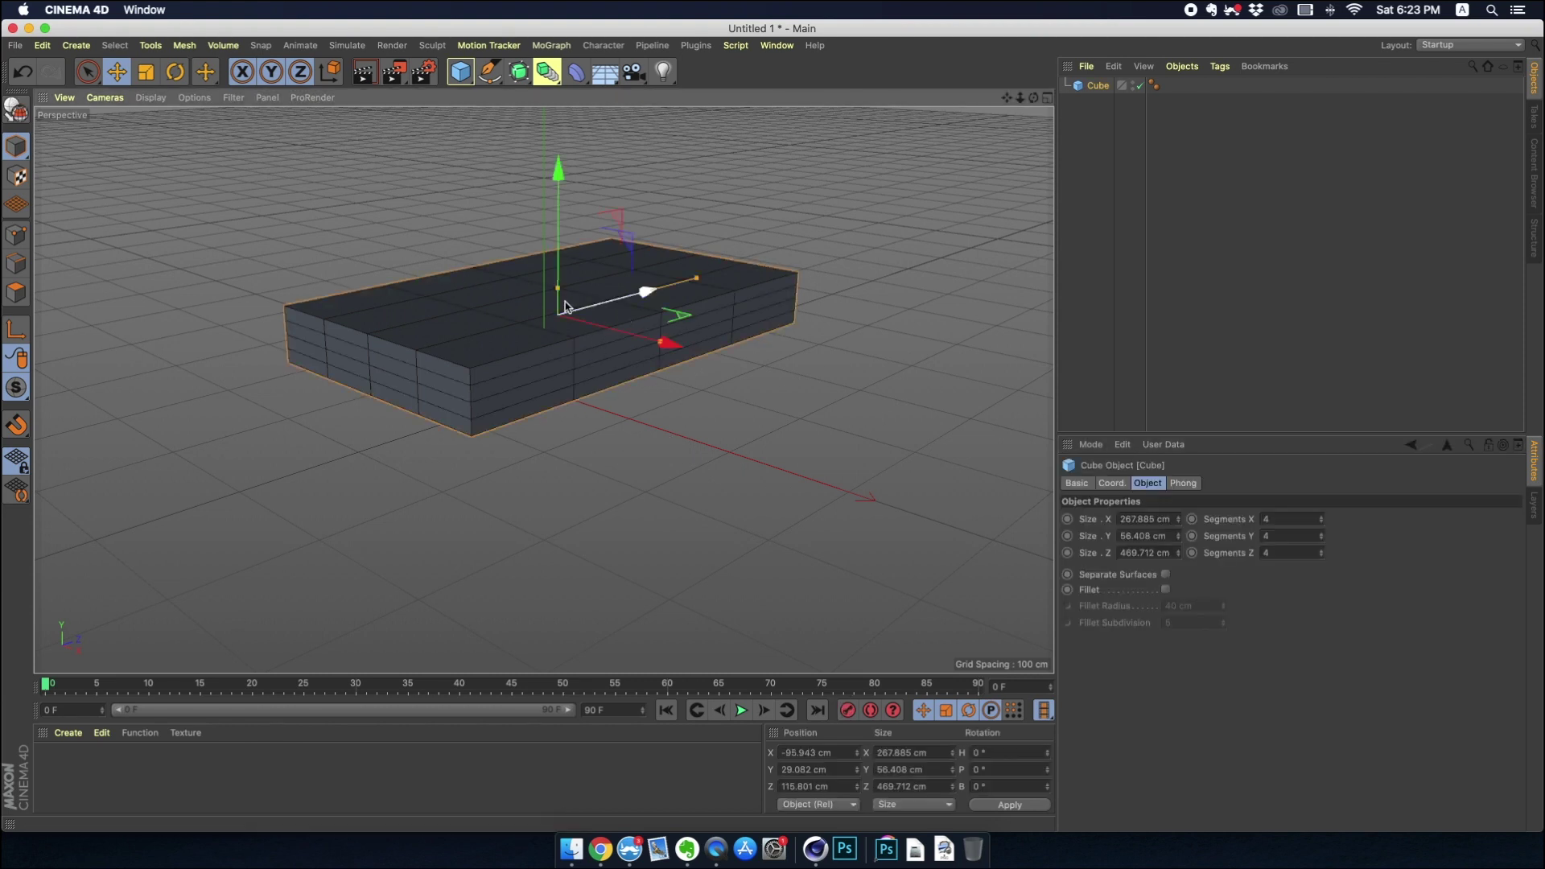
{"action": "left_click", "coordinate": [1166, 590]}
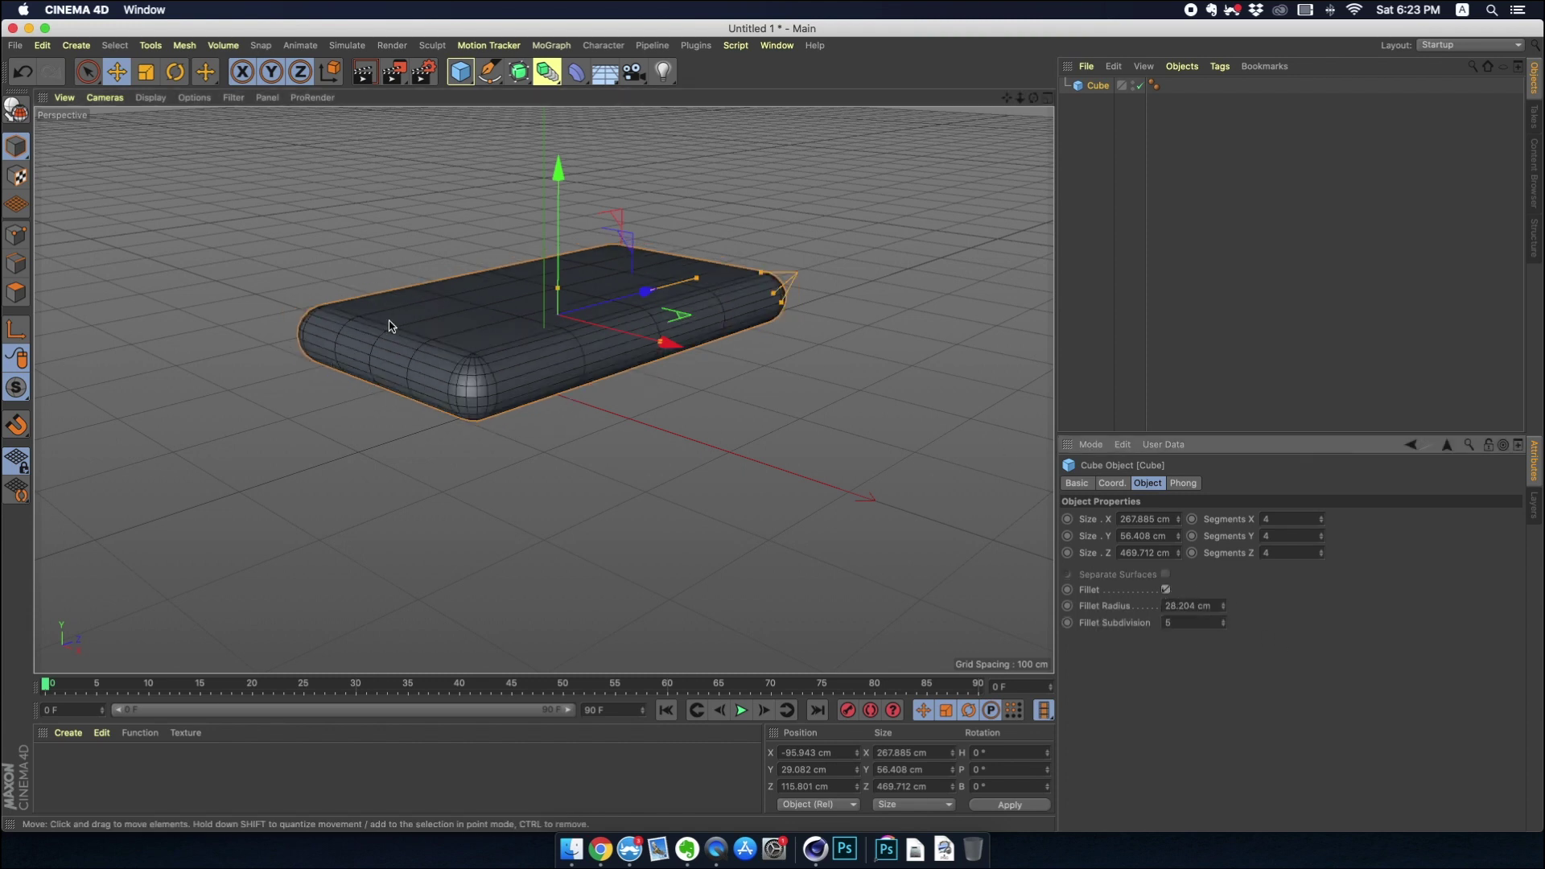
{"action": "left_click", "coordinate": [1210, 605]}
{"action": "type", "text": "10"}
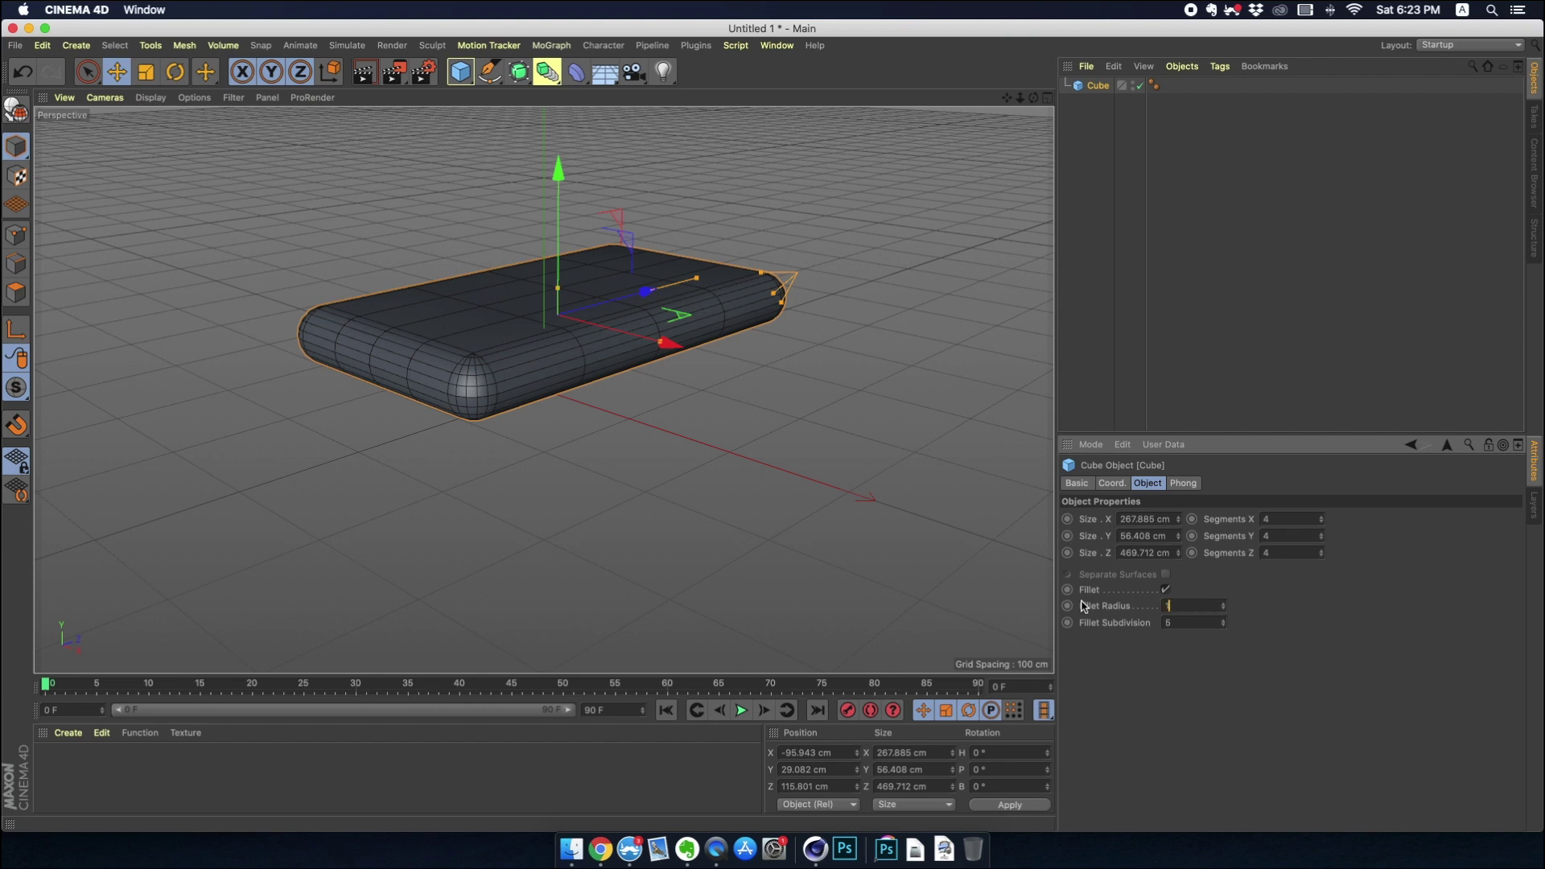
{"action": "key", "text": "Return"}
{"action": "left_click", "coordinate": [420, 452]}
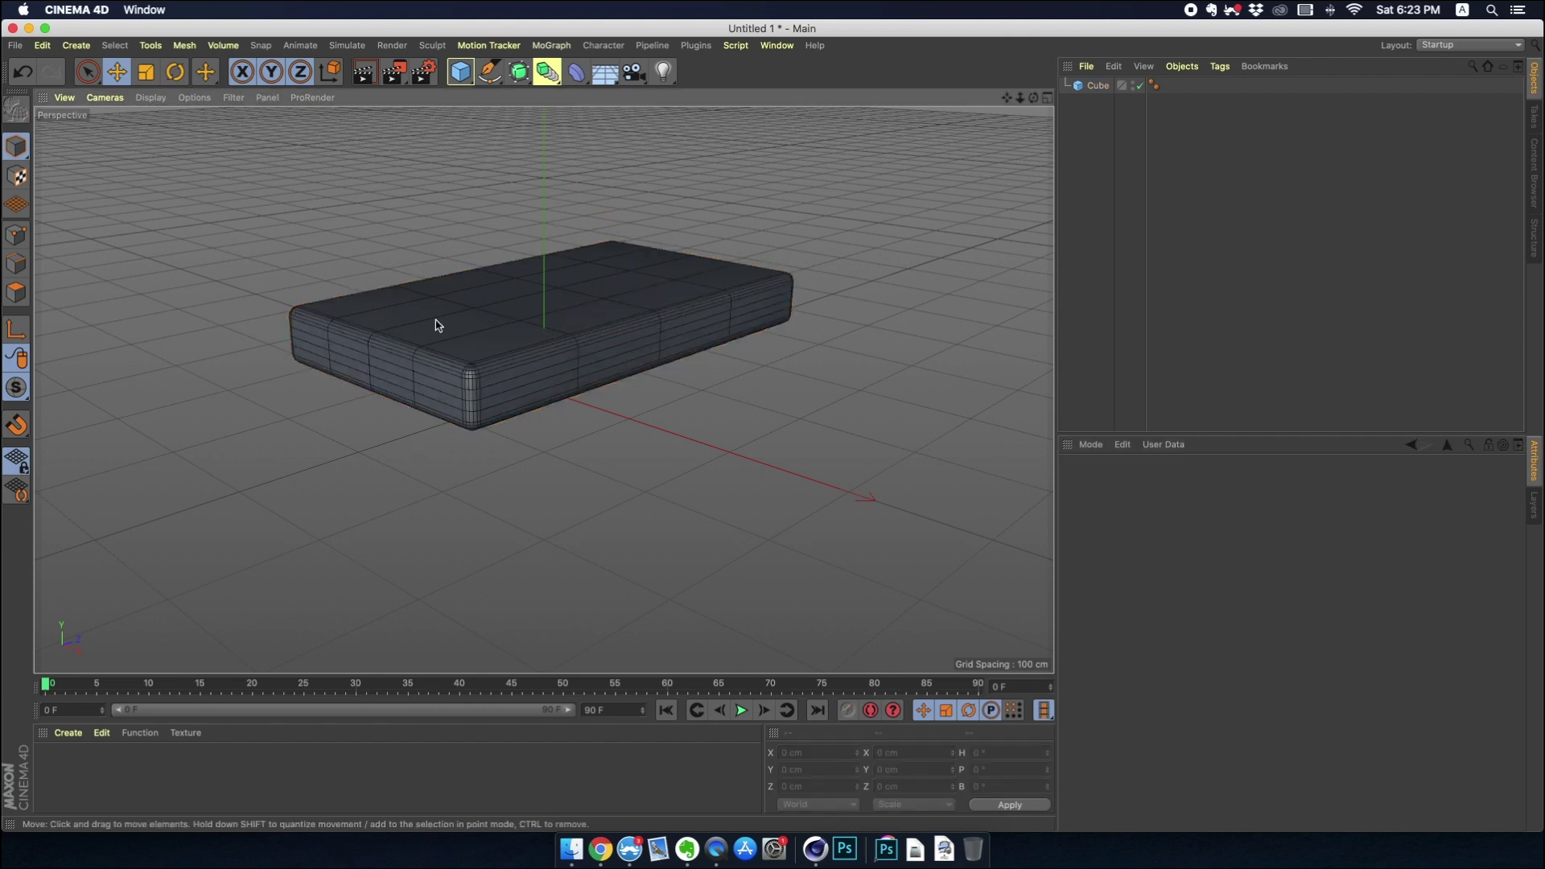
Reduce the slab's height to about 29 cm and stack a duplicate about 23 cm high on top of it.
{"action": "left_click", "coordinate": [473, 358]}
{"action": "left_click_drag", "start_coordinate": [558, 289], "coordinate": [557, 305]}
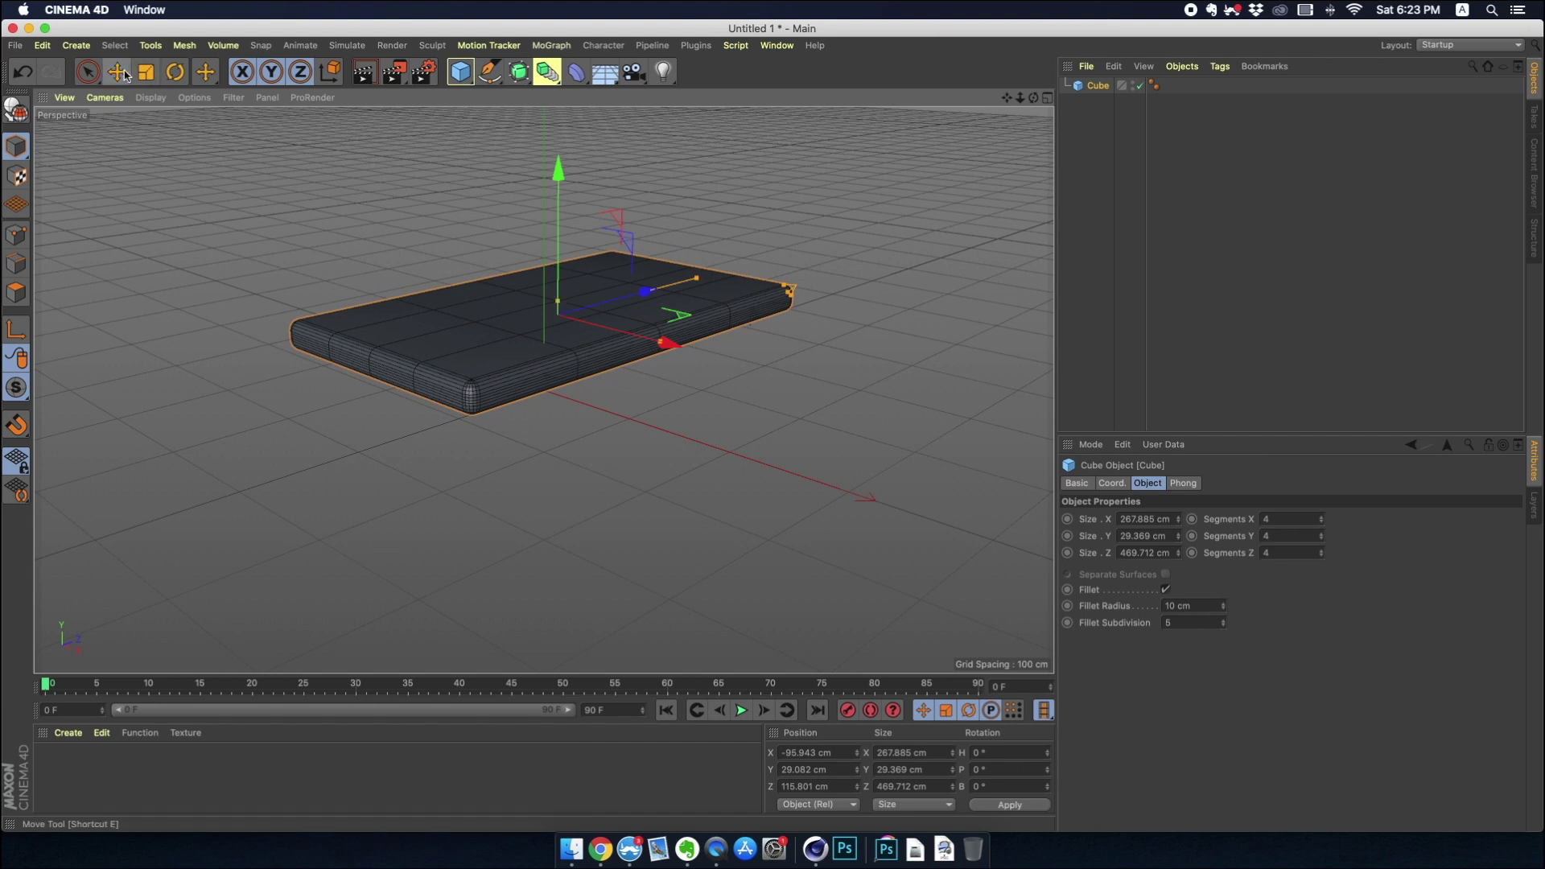
{"action": "left_click", "coordinate": [206, 72]}
{"action": "mouse_move", "coordinate": [558, 193]}
{"action": "left_mouse_down"}
{"action": "mouse_move", "coordinate": [554, 219]}
{"action": "mouse_move", "coordinate": [563, 194]}
{"action": "left_mouse_up"}
{"action": "left_click", "coordinate": [399, 198]}
{"action": "left_click", "coordinate": [568, 320]}
{"action": "left_click", "coordinate": [617, 253]}
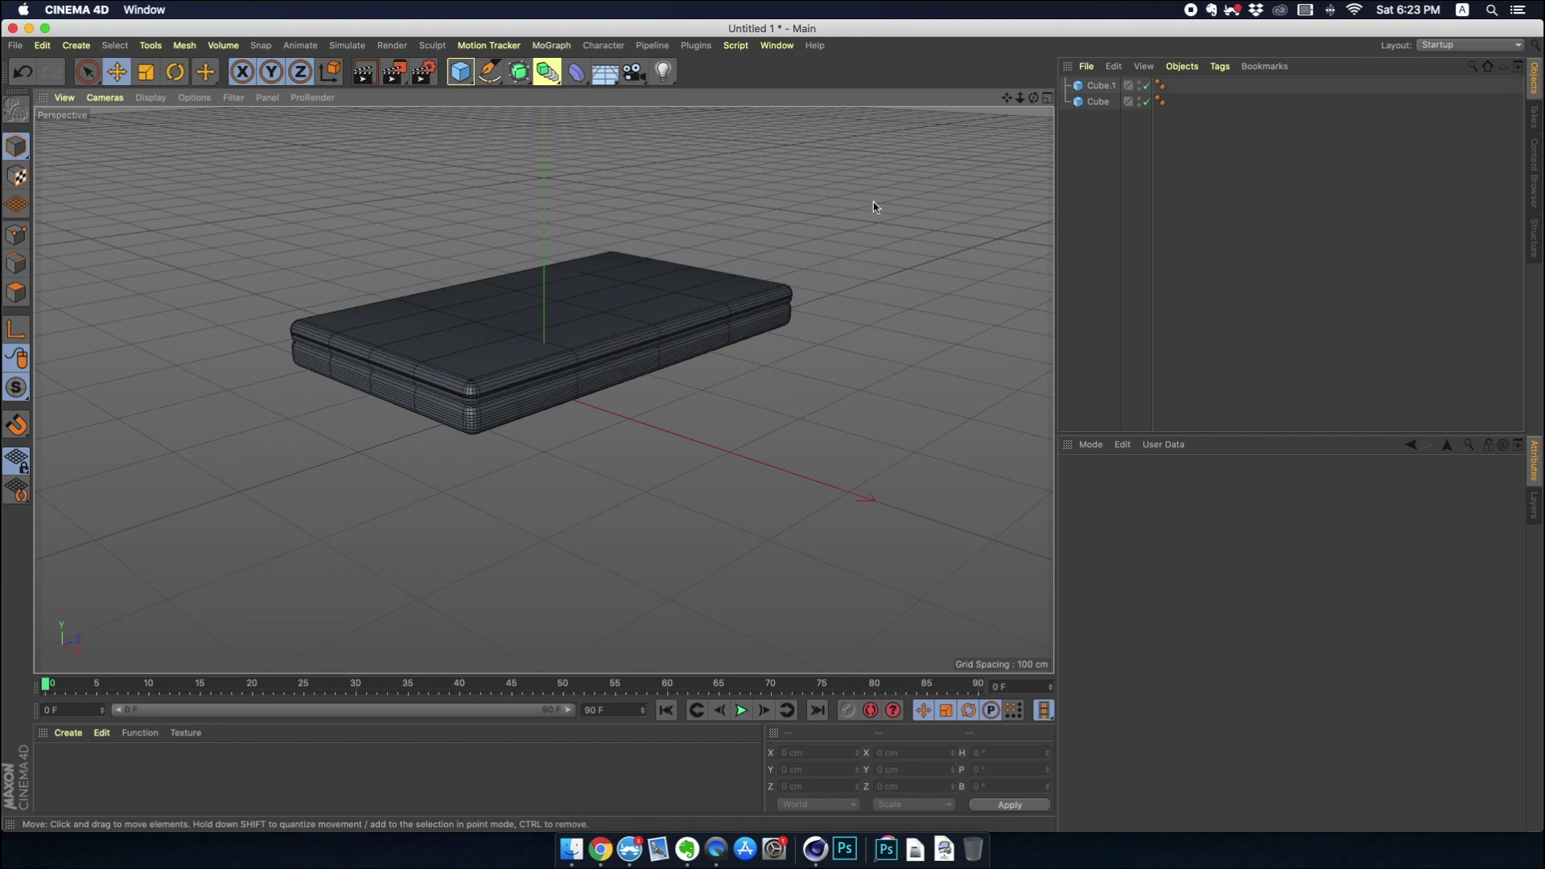
Duplicate the upper slab and shrink the copy to about 203 cm in X and 166 cm in Z.
{"action": "left_click", "coordinate": [1047, 98]}
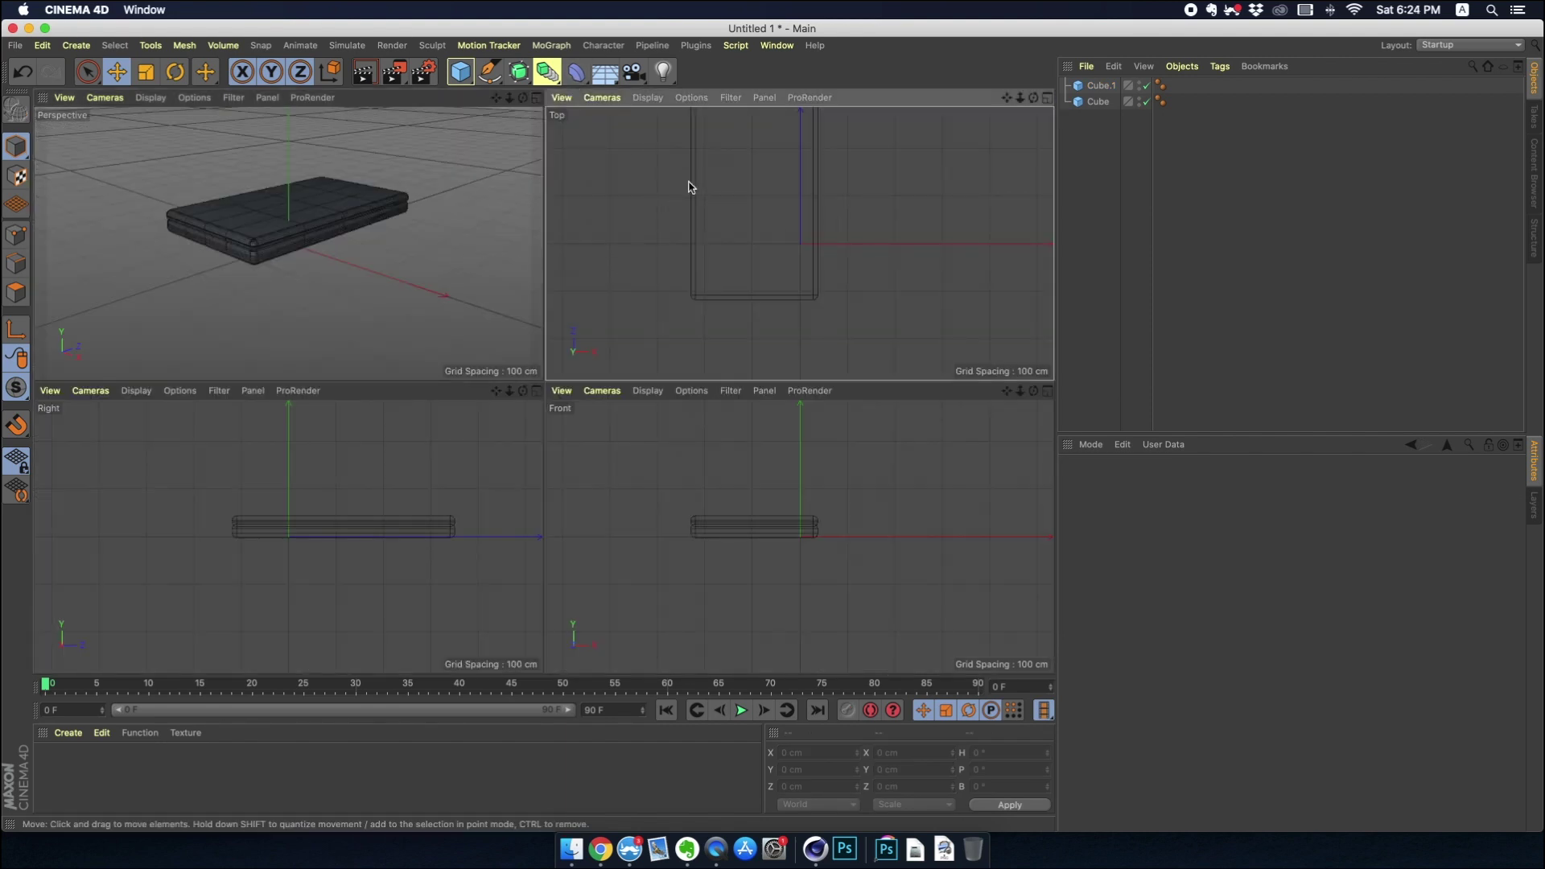
{"action": "middle_click_drag", "start_coordinate": [669, 185], "coordinate": [702, 239], "text": "alt"}
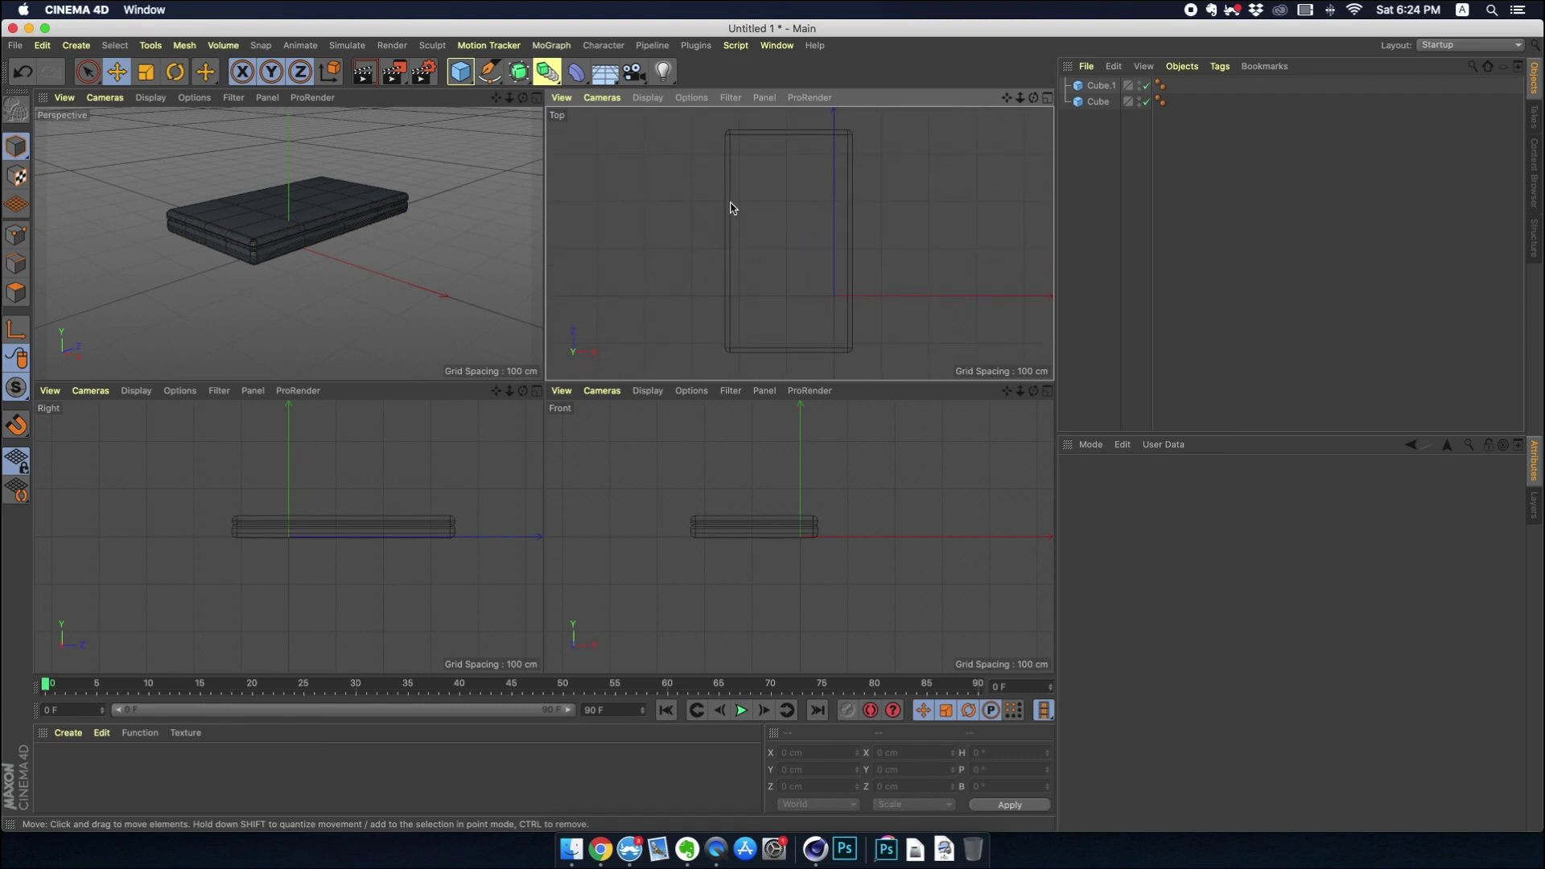
{"action": "left_click", "coordinate": [732, 207]}
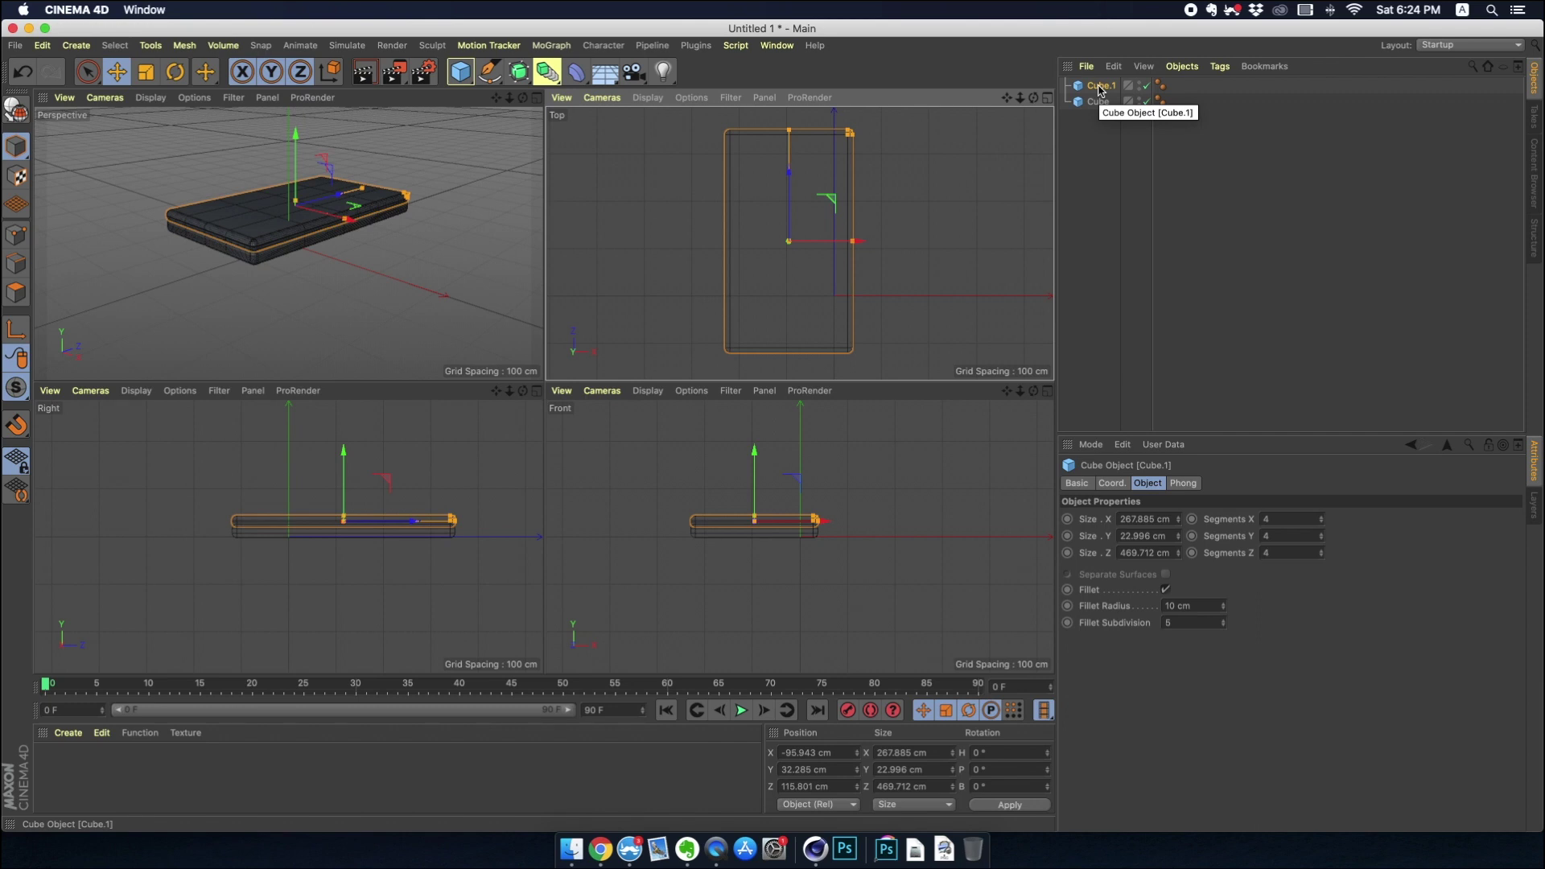
{"action": "key", "text": "super+c"}
{"action": "key", "text": "super+v"}
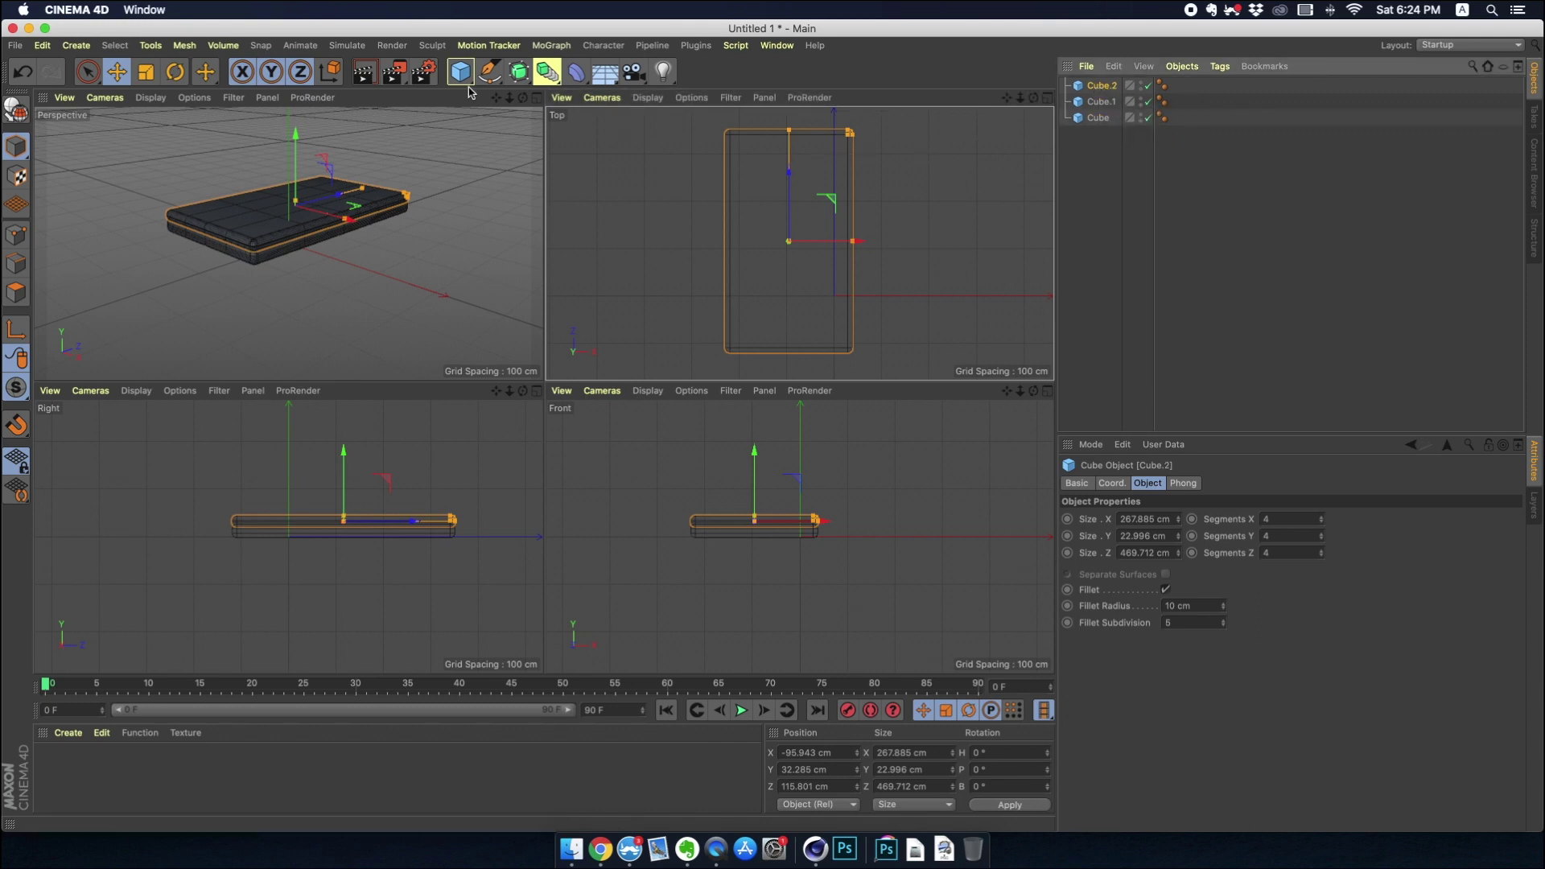
{"action": "left_click_drag", "start_coordinate": [790, 132], "coordinate": [789, 153]}
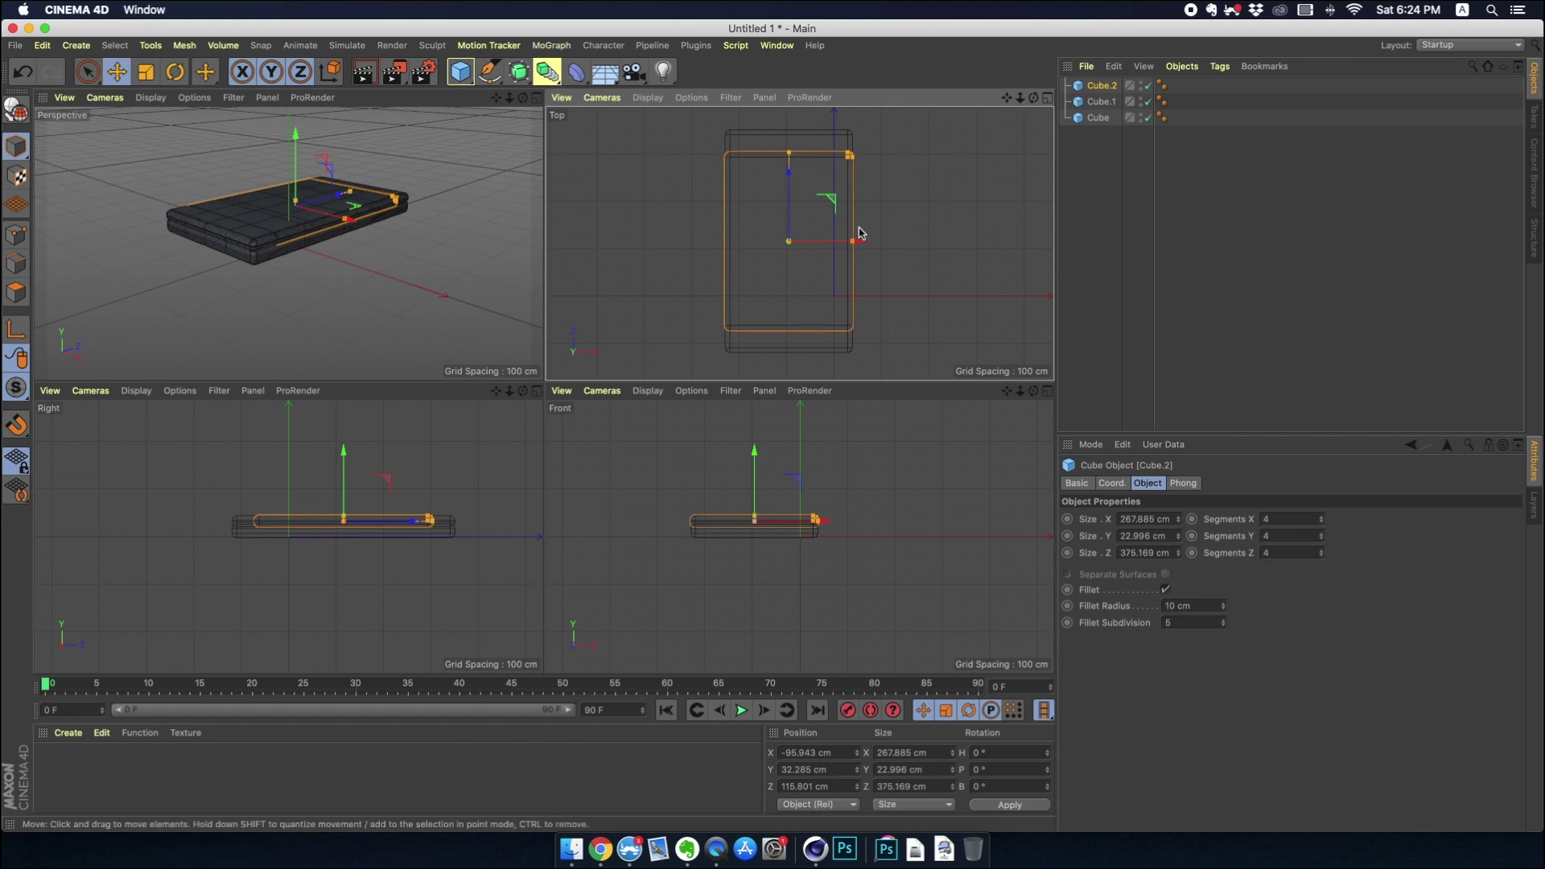
{"action": "left_click_drag", "start_coordinate": [854, 242], "coordinate": [839, 241]}
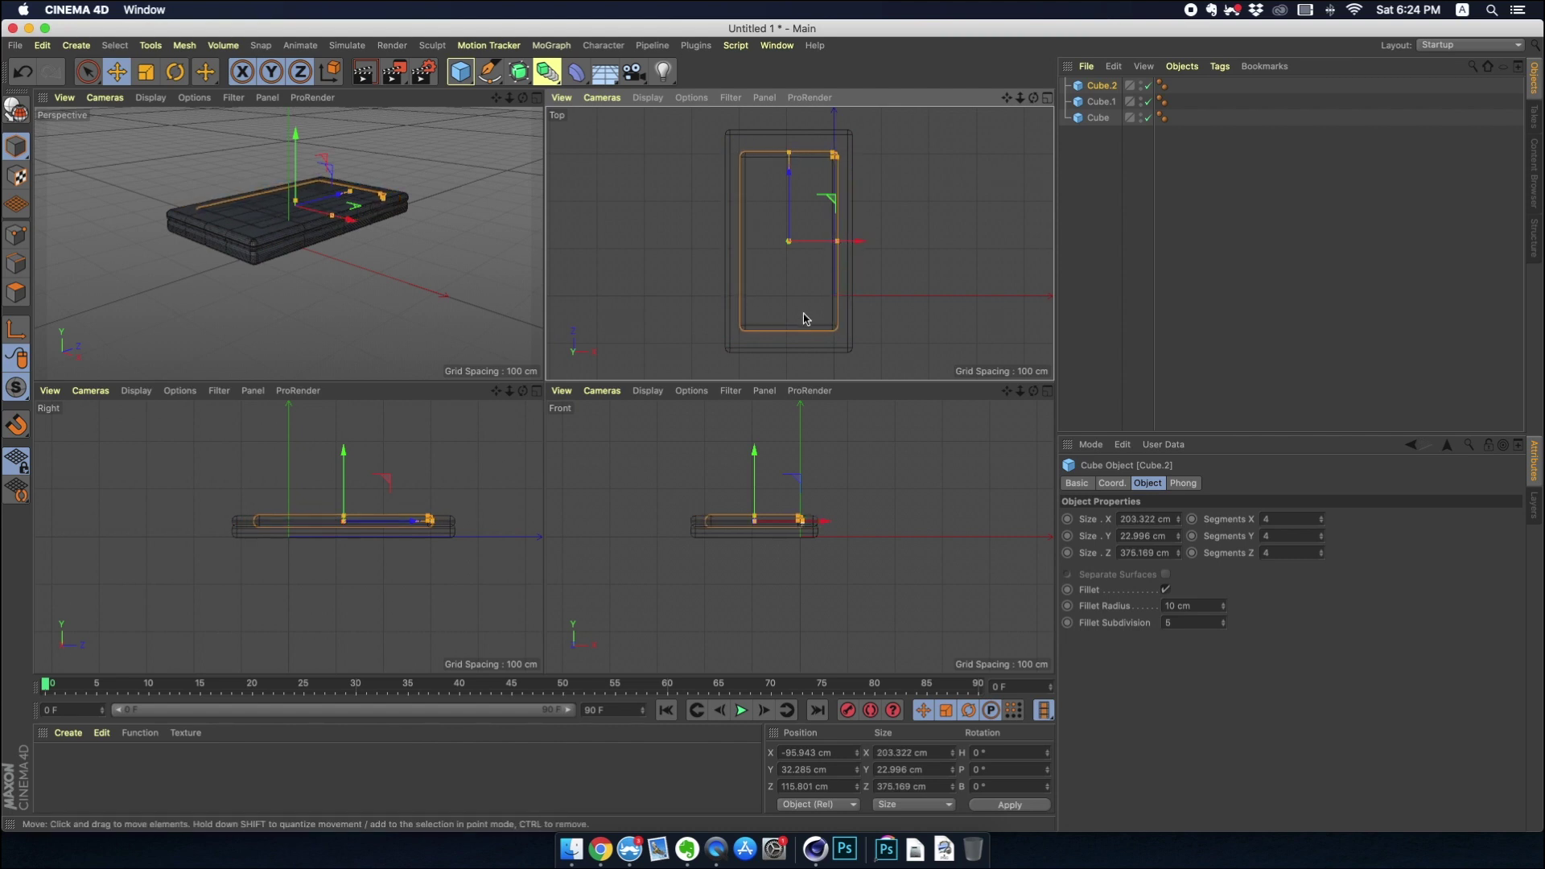
{"action": "left_click_drag", "start_coordinate": [793, 159], "coordinate": [792, 204]}
Move the small block toward the slab's far end at about Z 239 cm and raise it to about Y 51 cm.
{"action": "left_click", "coordinate": [117, 72]}
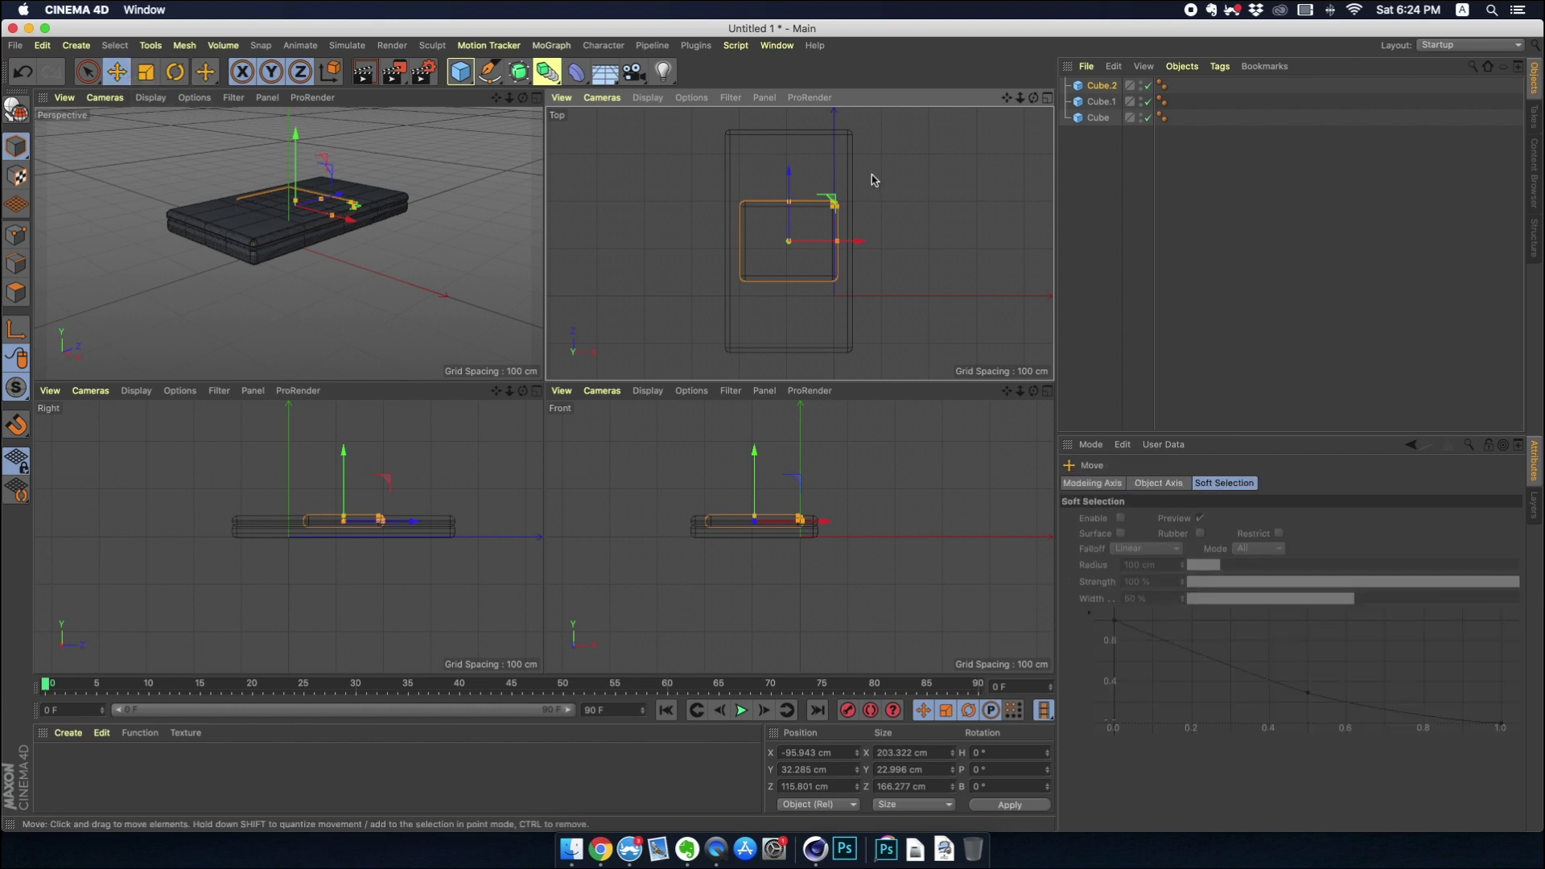
{"action": "left_click_drag", "start_coordinate": [789, 187], "coordinate": [791, 131]}
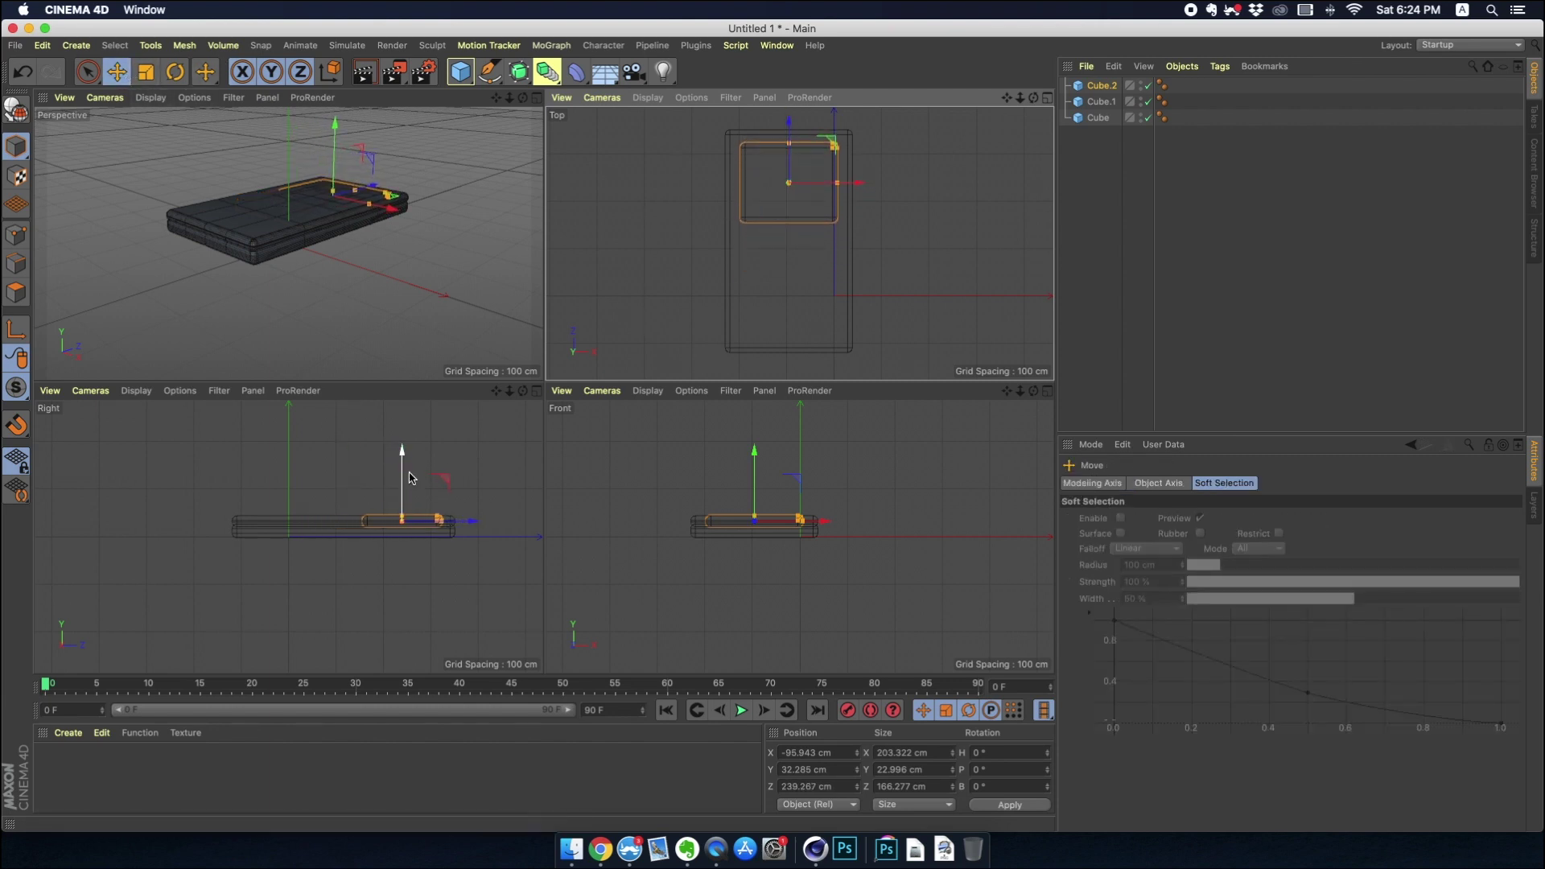
{"action": "left_click_drag", "start_coordinate": [405, 469], "coordinate": [407, 451]}
{"action": "left_click", "coordinate": [321, 268]}
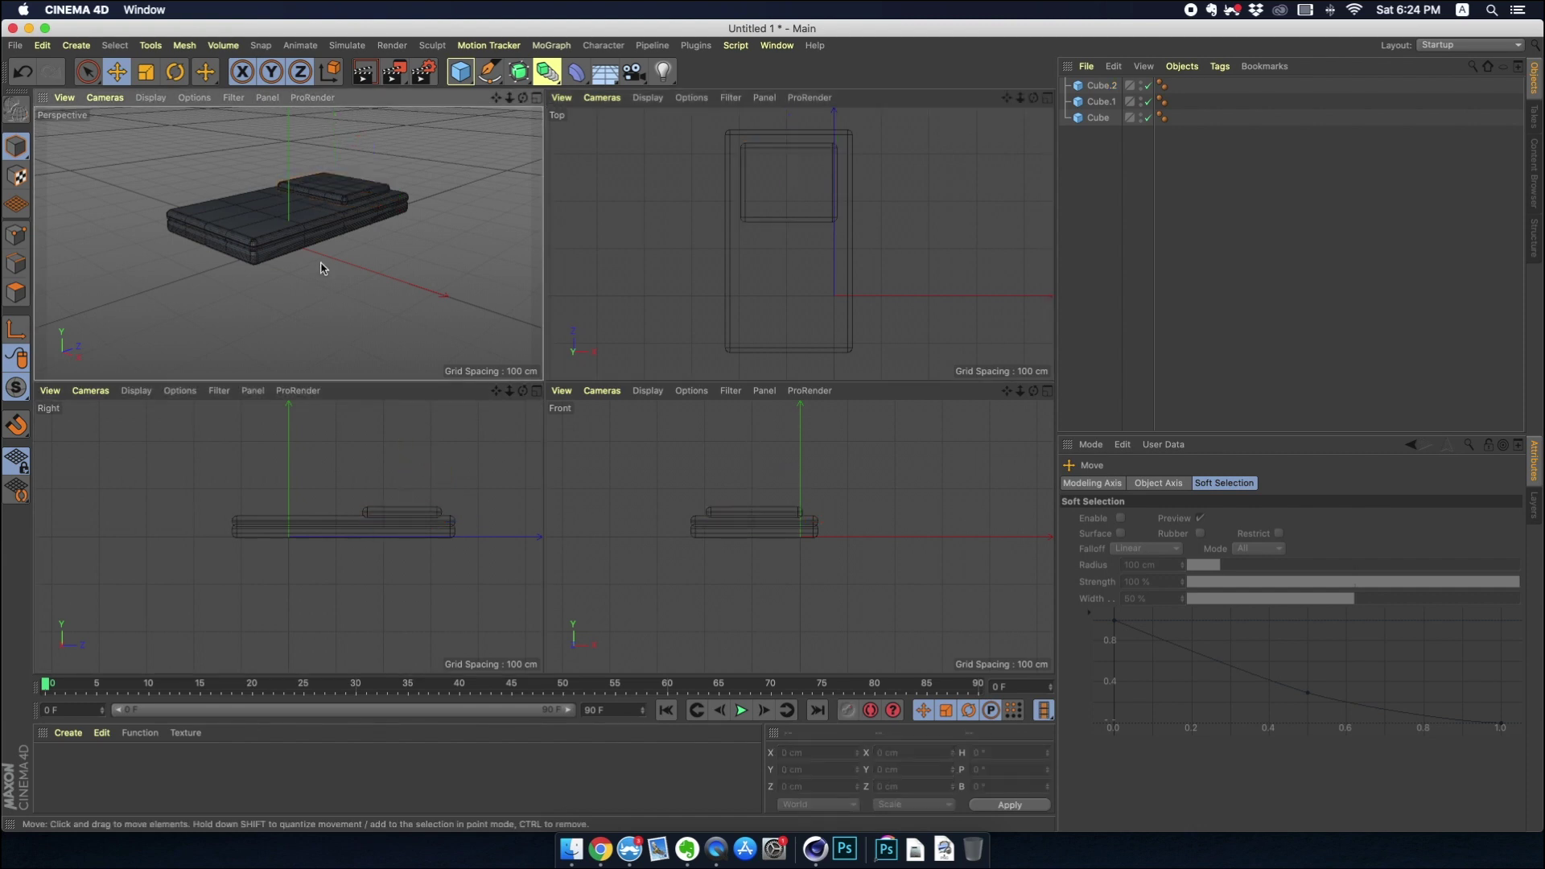
Add a Boole and place Cube.1 and Cube.2 inside it so the small block is subtracted from the upper slab.
{"action": "left_click", "coordinate": [536, 98]}
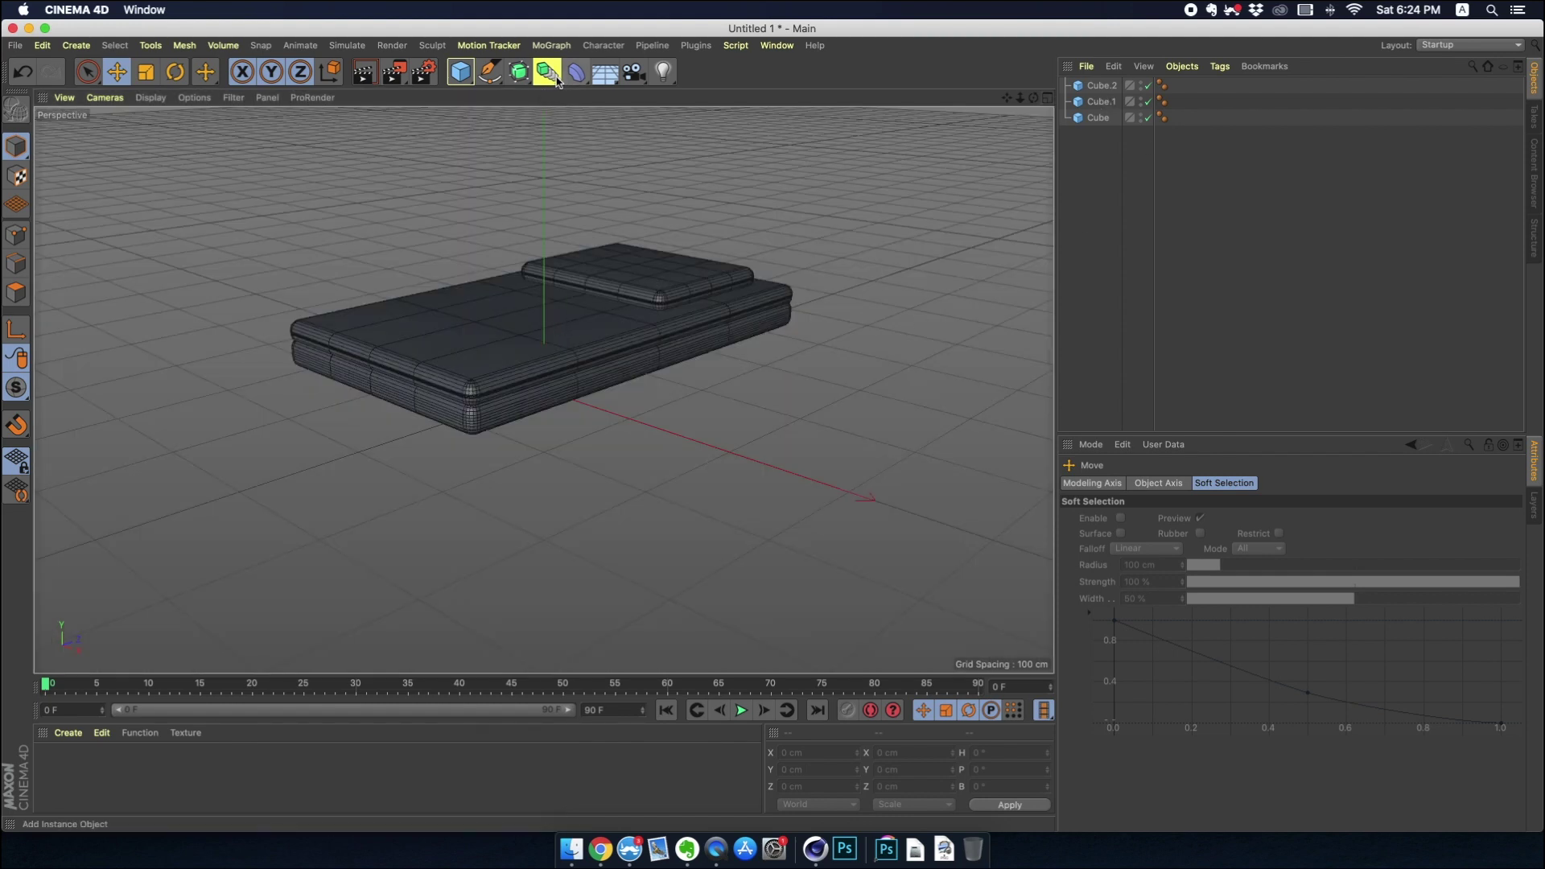
{"action": "left_click", "coordinate": [523, 80]}
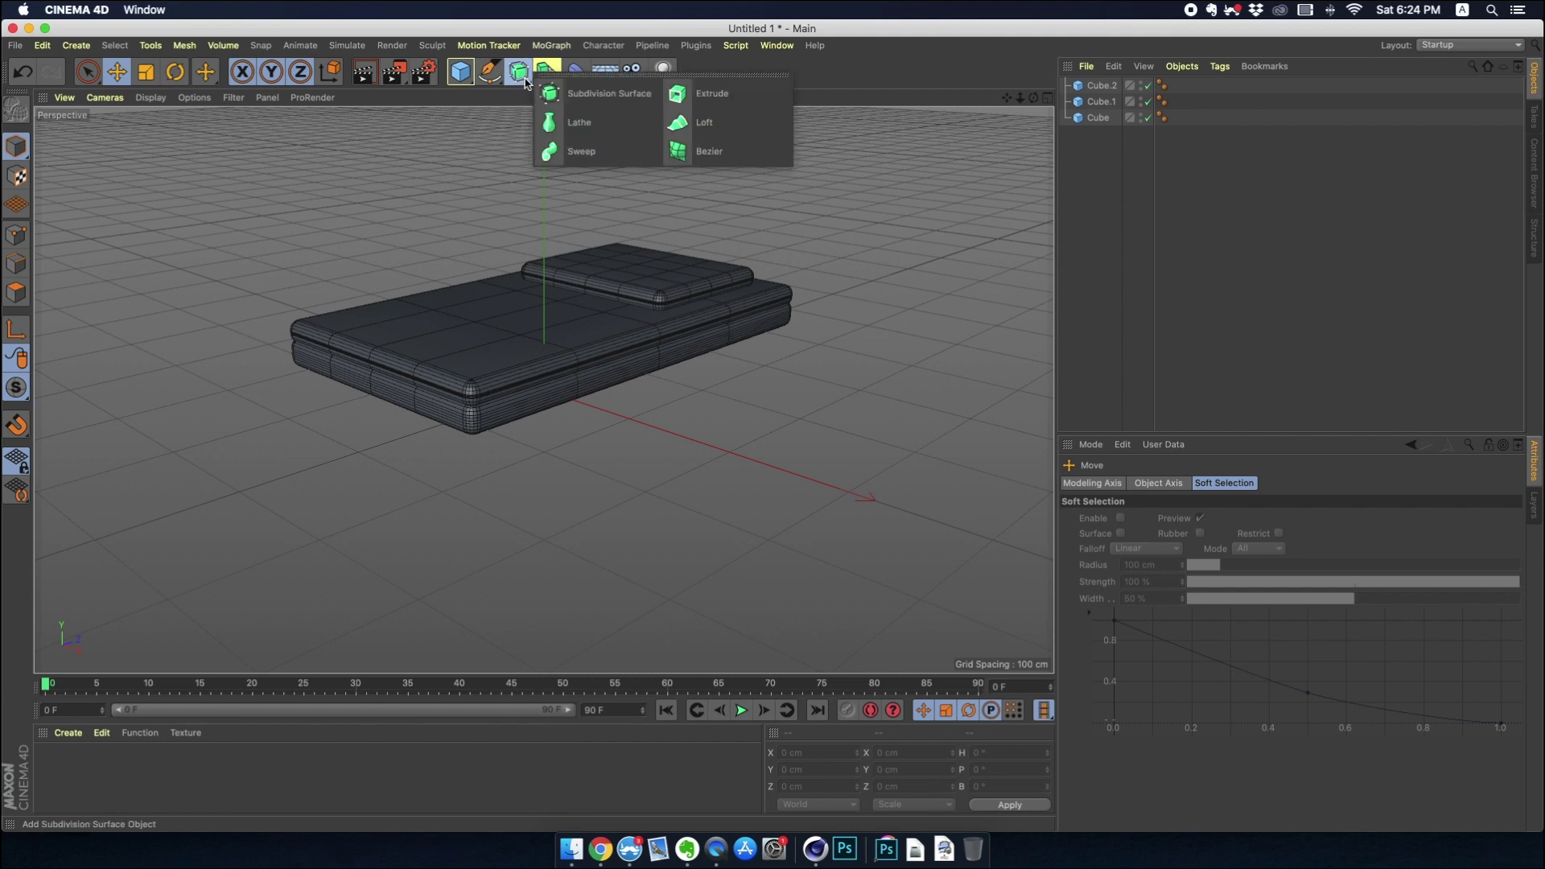
{"action": "left_click", "coordinate": [546, 71]}
{"action": "left_click", "coordinate": [876, 93]}
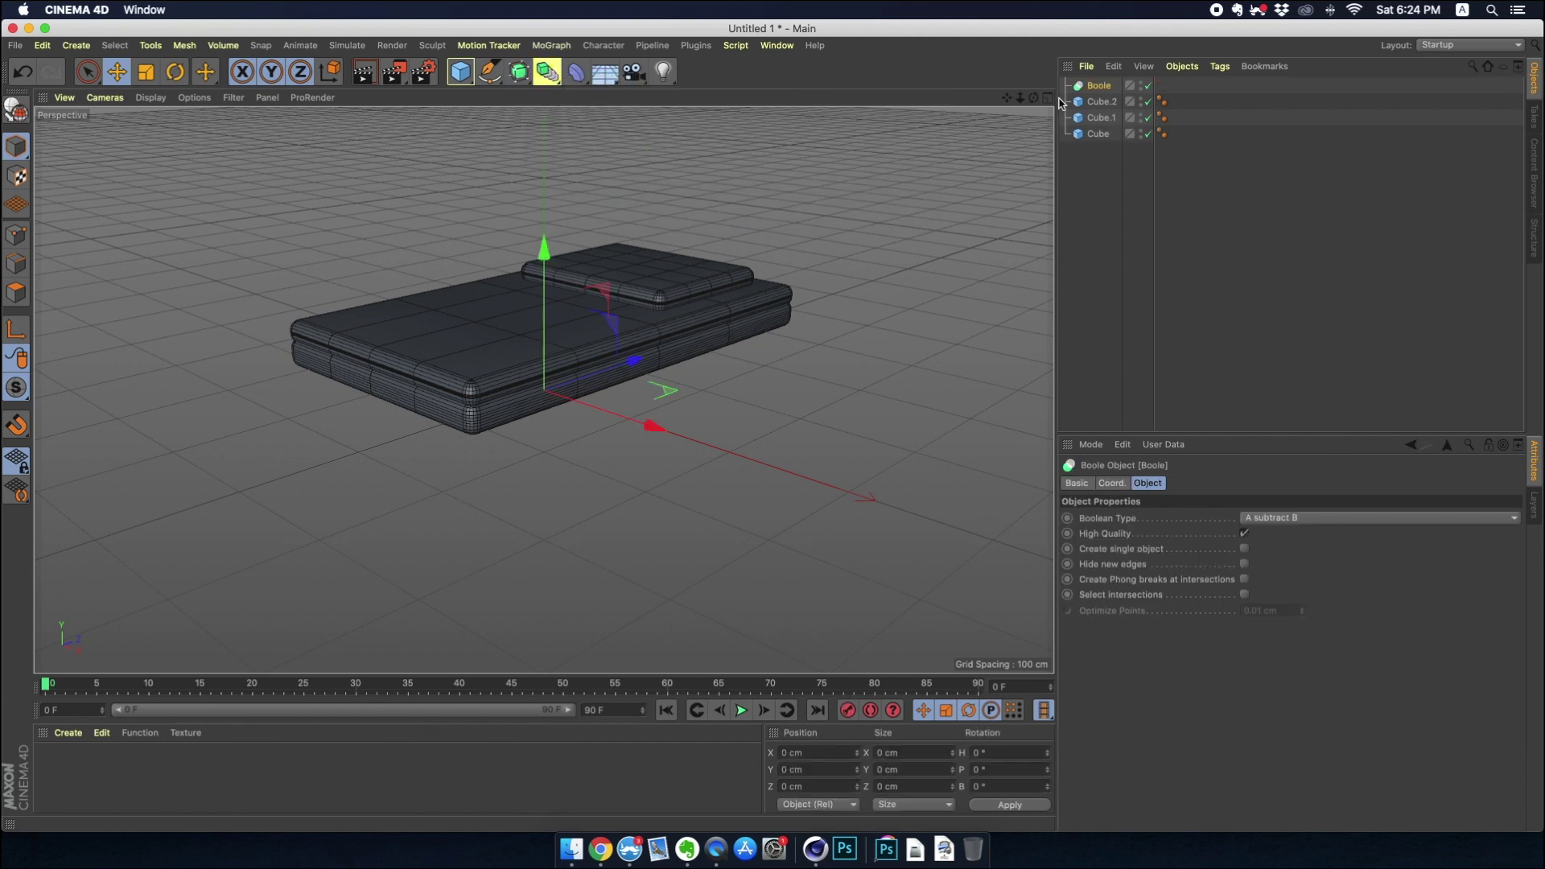
{"action": "left_click_drag", "start_coordinate": [1103, 104], "coordinate": [1100, 90]}
{"action": "left_click", "coordinate": [869, 253]}
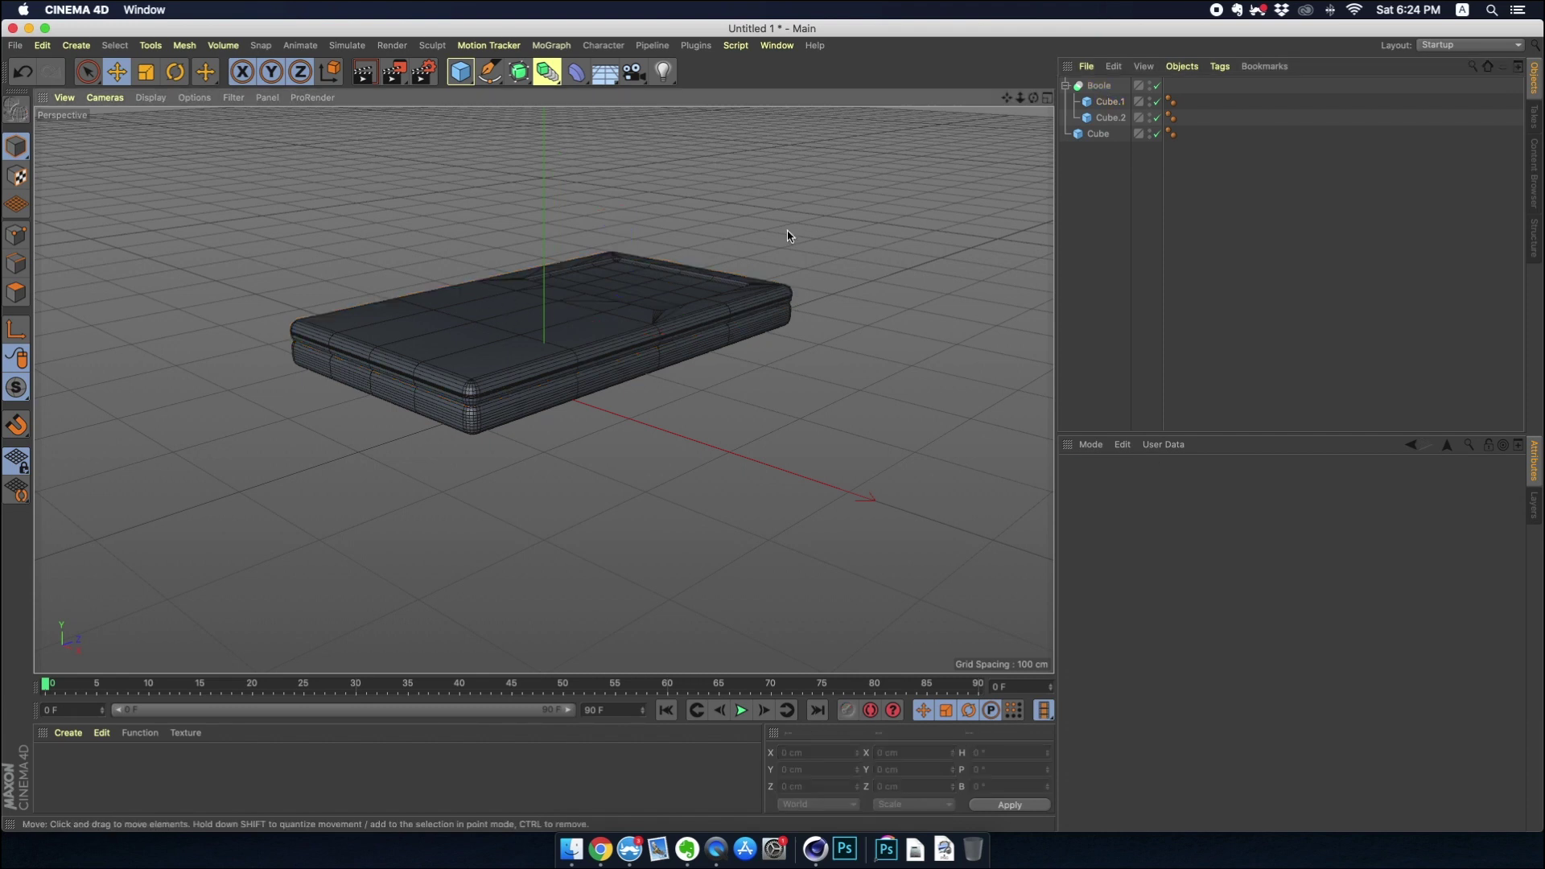
Fine-tune the height of the subtracted block Cube.2 to adjust the recess depth in the upper slab.
{"action": "mouse_move", "coordinate": [786, 238]}
{"action": "left_mouse_down", "text": "alt"}
{"action": "mouse_move", "coordinate": [759, 301]}
{"action": "mouse_move", "coordinate": [821, 314]}
{"action": "mouse_move", "coordinate": [830, 259]}
{"action": "mouse_move", "coordinate": [759, 289]}
{"action": "mouse_move", "coordinate": [786, 297]}
{"action": "mouse_move", "coordinate": [765, 290]}
{"action": "mouse_move", "coordinate": [780, 263]}
{"action": "left_mouse_up", "text": "alt"}
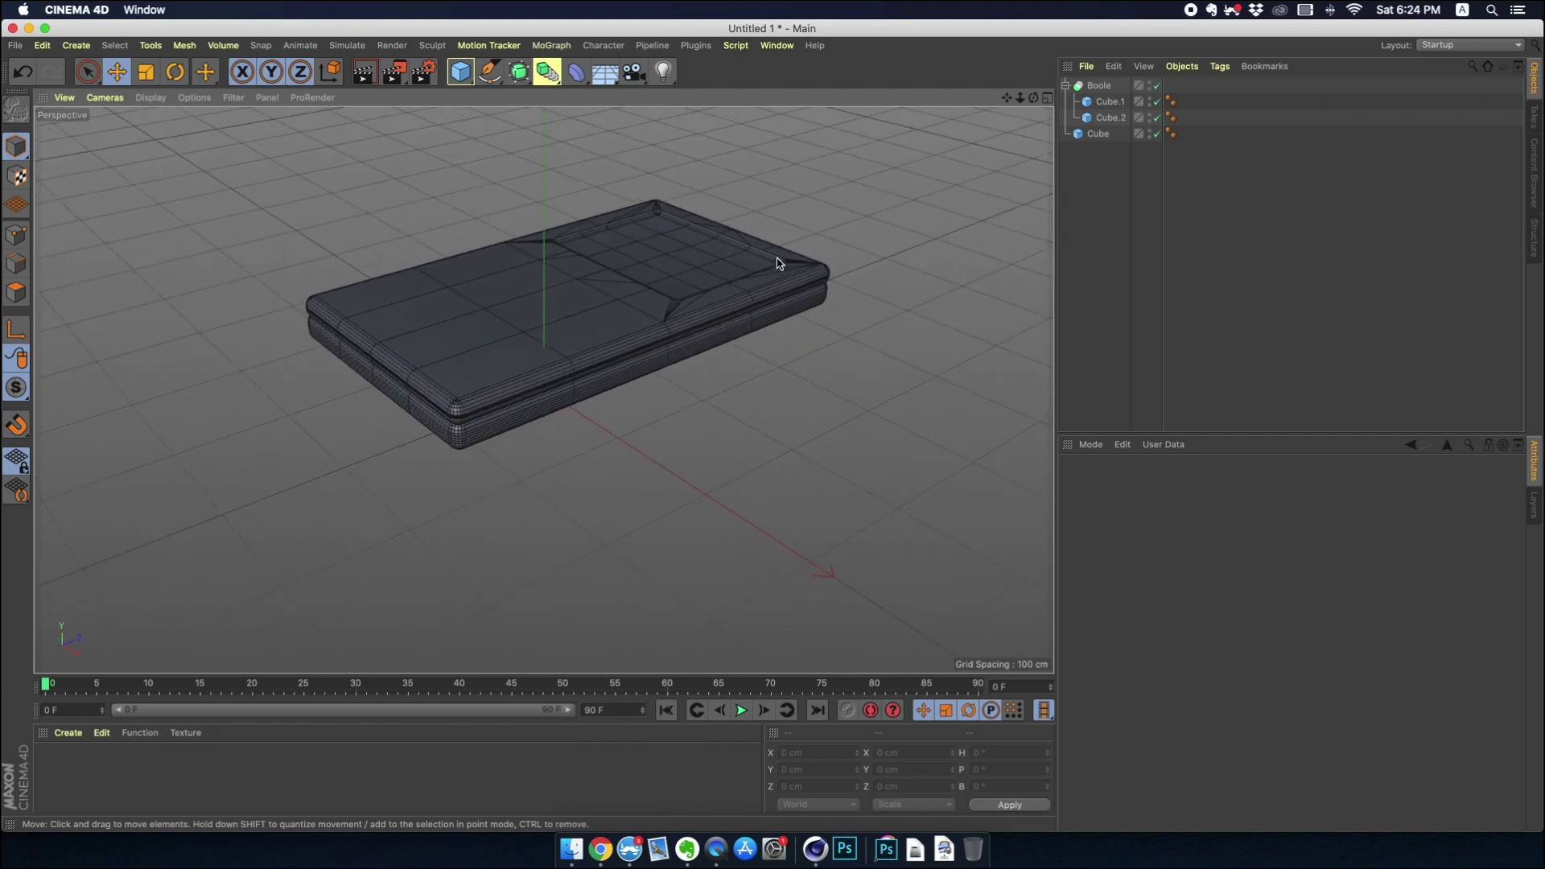
{"action": "left_click_drag", "start_coordinate": [817, 190], "coordinate": [790, 231], "text": "alt"}
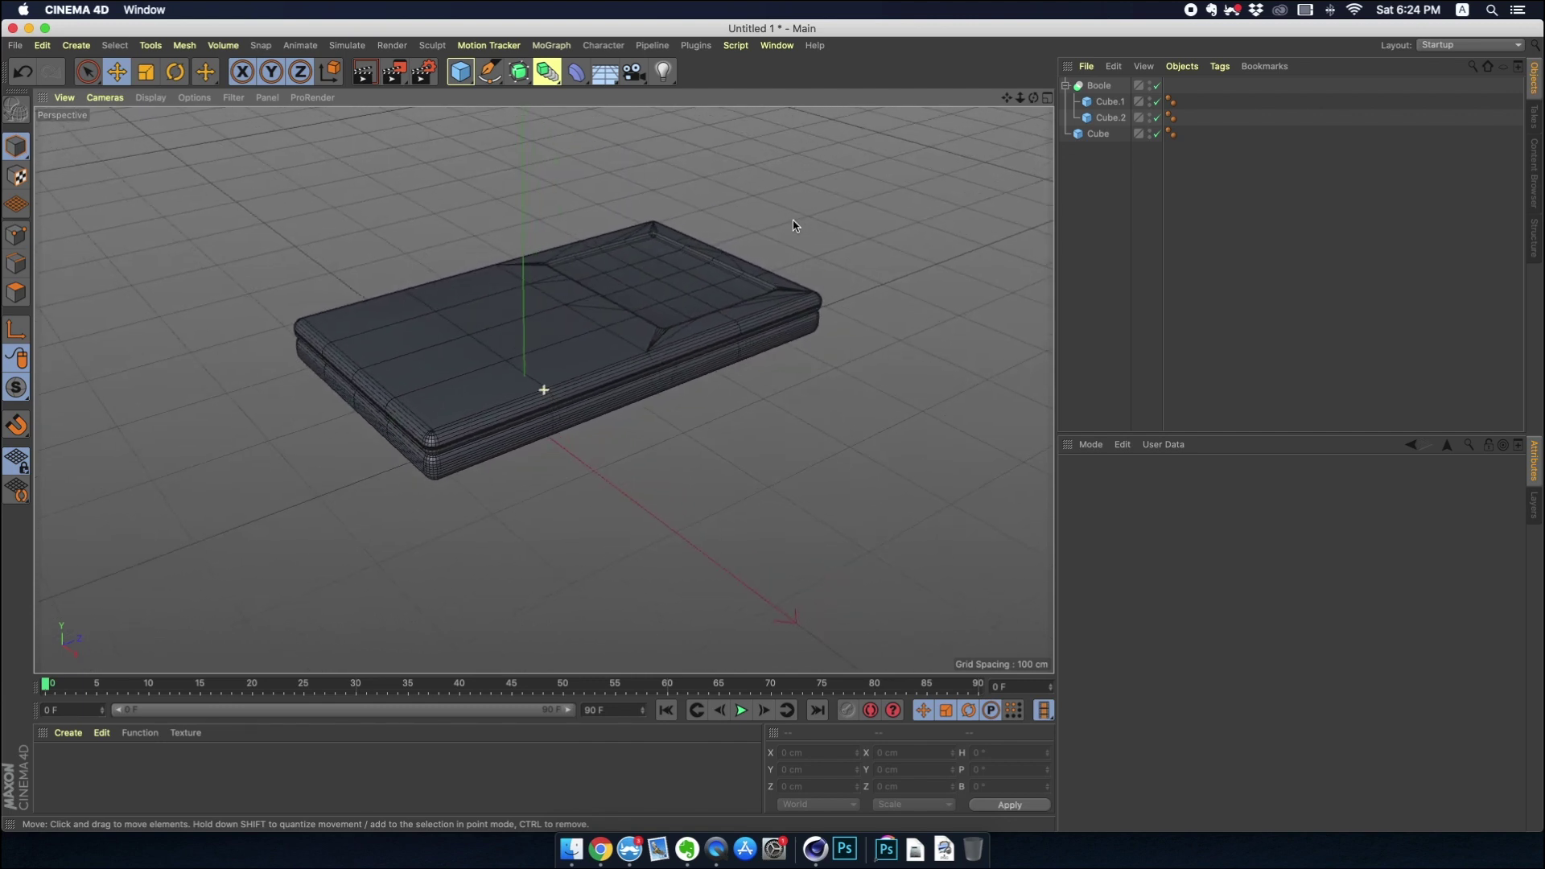
{"action": "left_click", "coordinate": [1111, 118]}
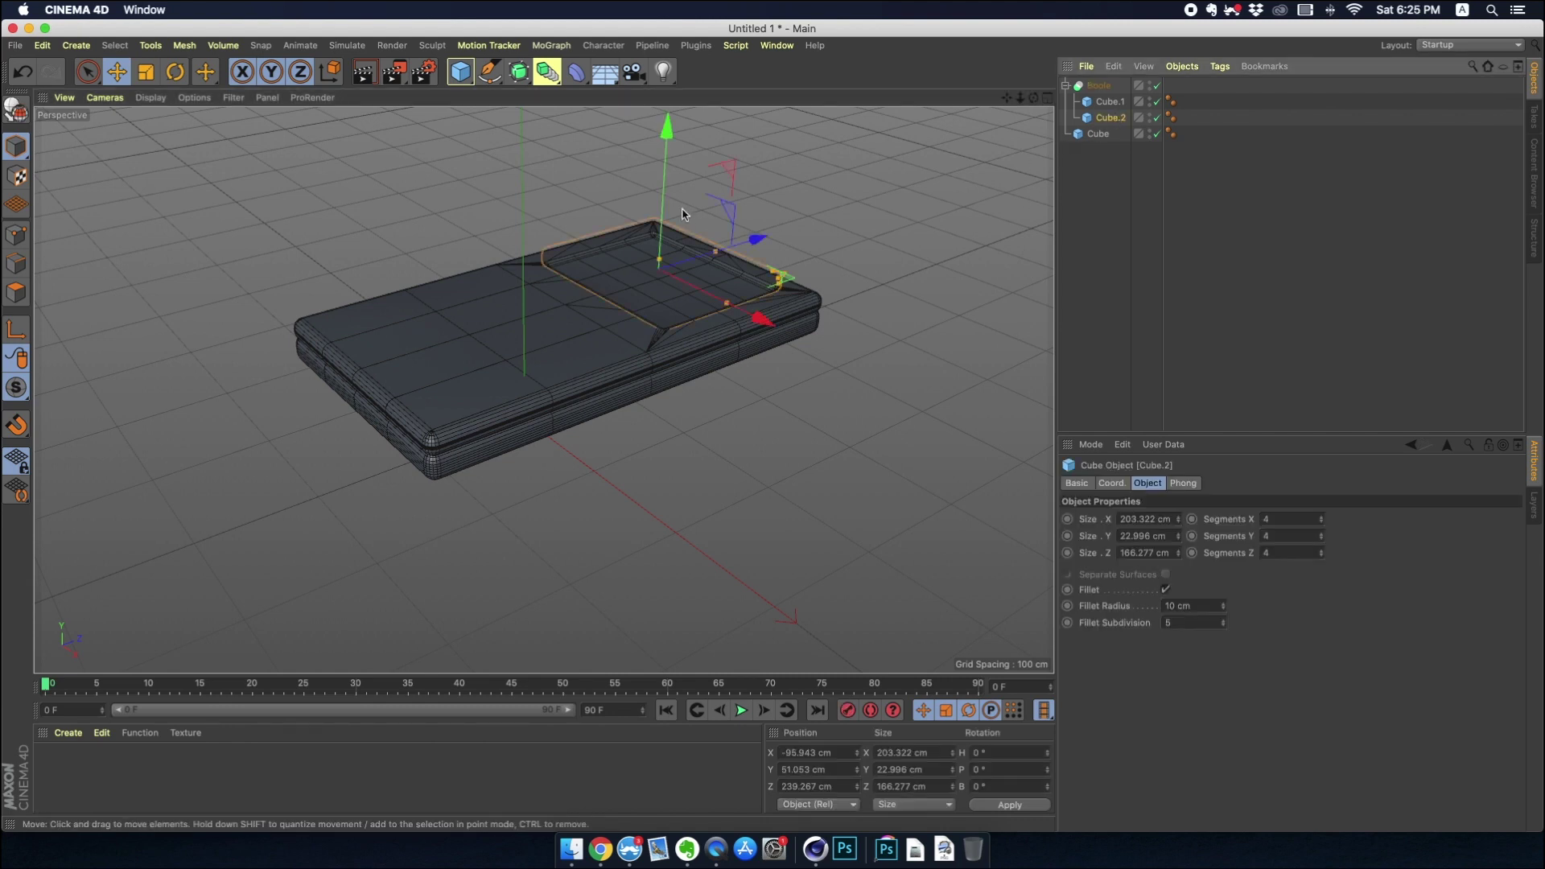
{"action": "left_click_drag", "start_coordinate": [665, 178], "coordinate": [666, 178]}
{"action": "left_click", "coordinate": [787, 198]}
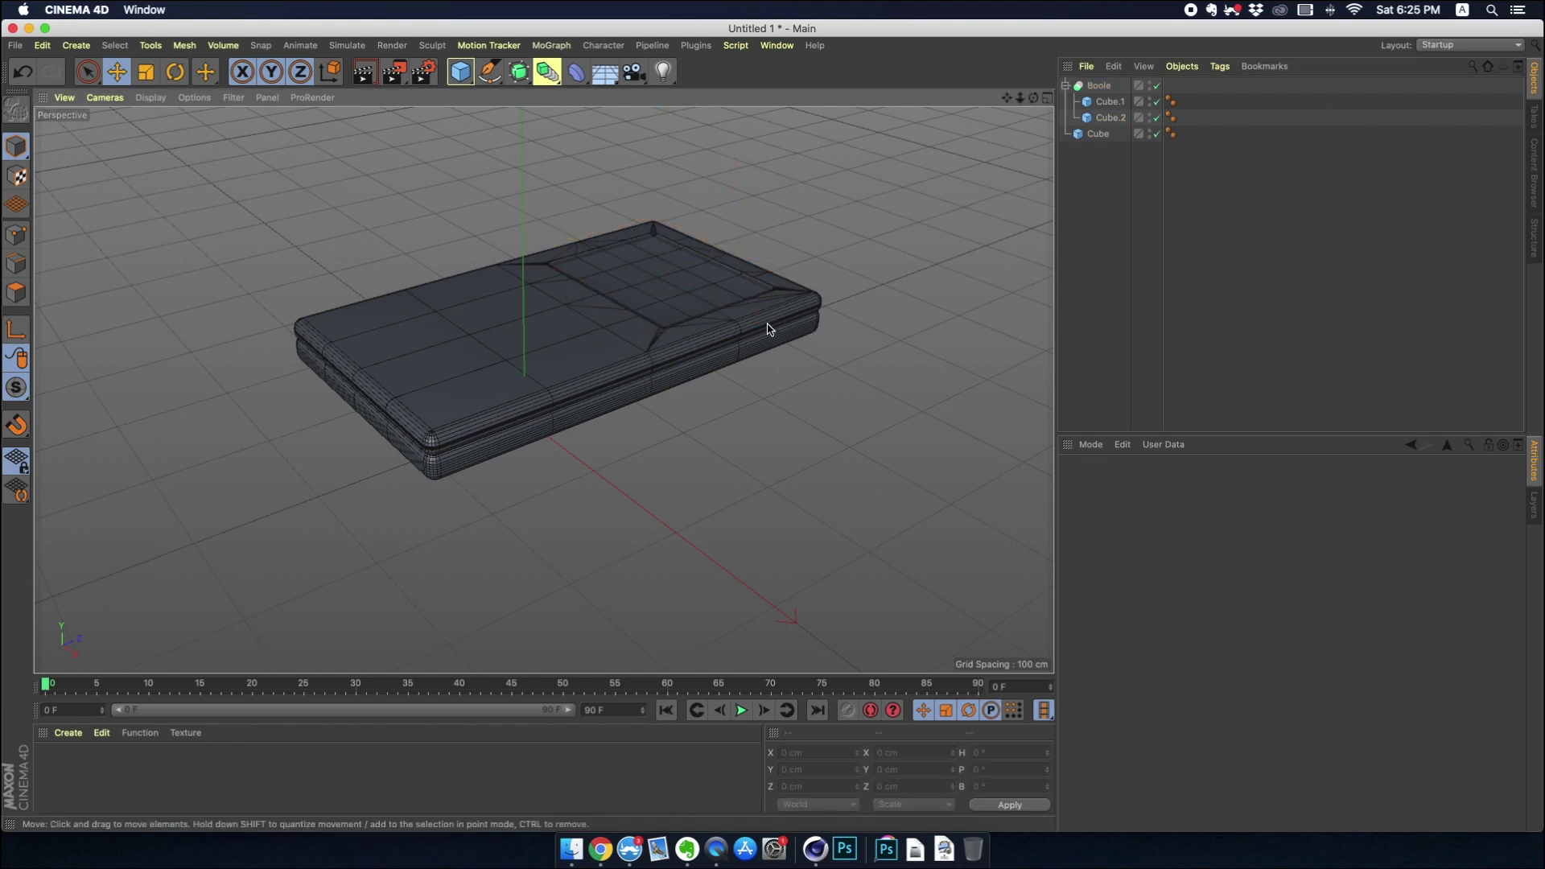
{"action": "left_click_drag", "start_coordinate": [768, 325], "coordinate": [769, 321], "text": "alt"}
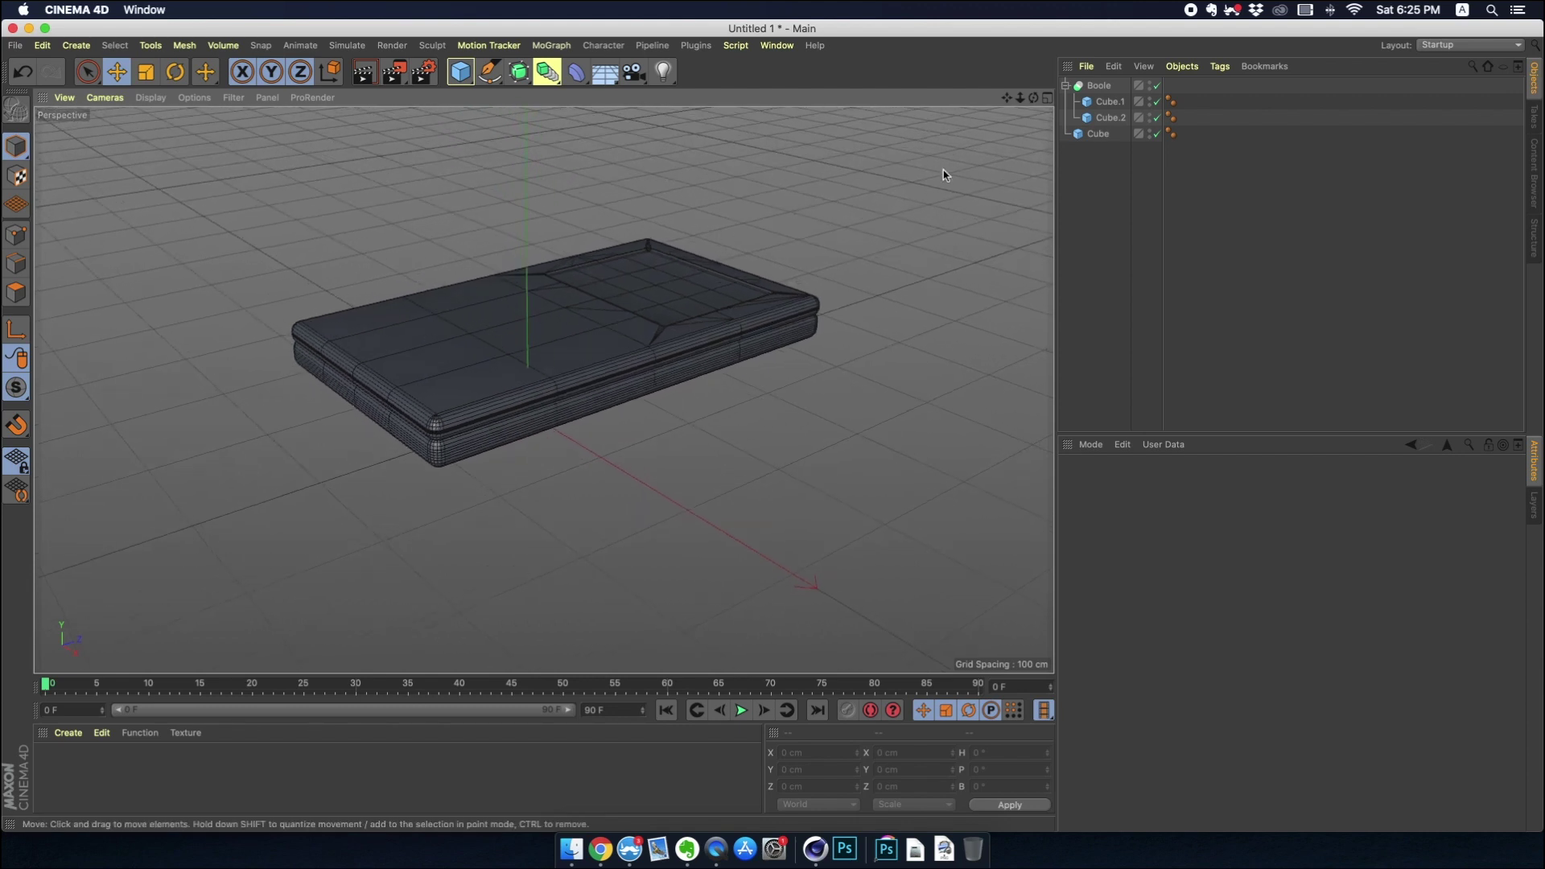
Raise the Boole forming the recessed upper slab slightly above the lower slab.
{"action": "left_click", "coordinate": [1048, 97]}
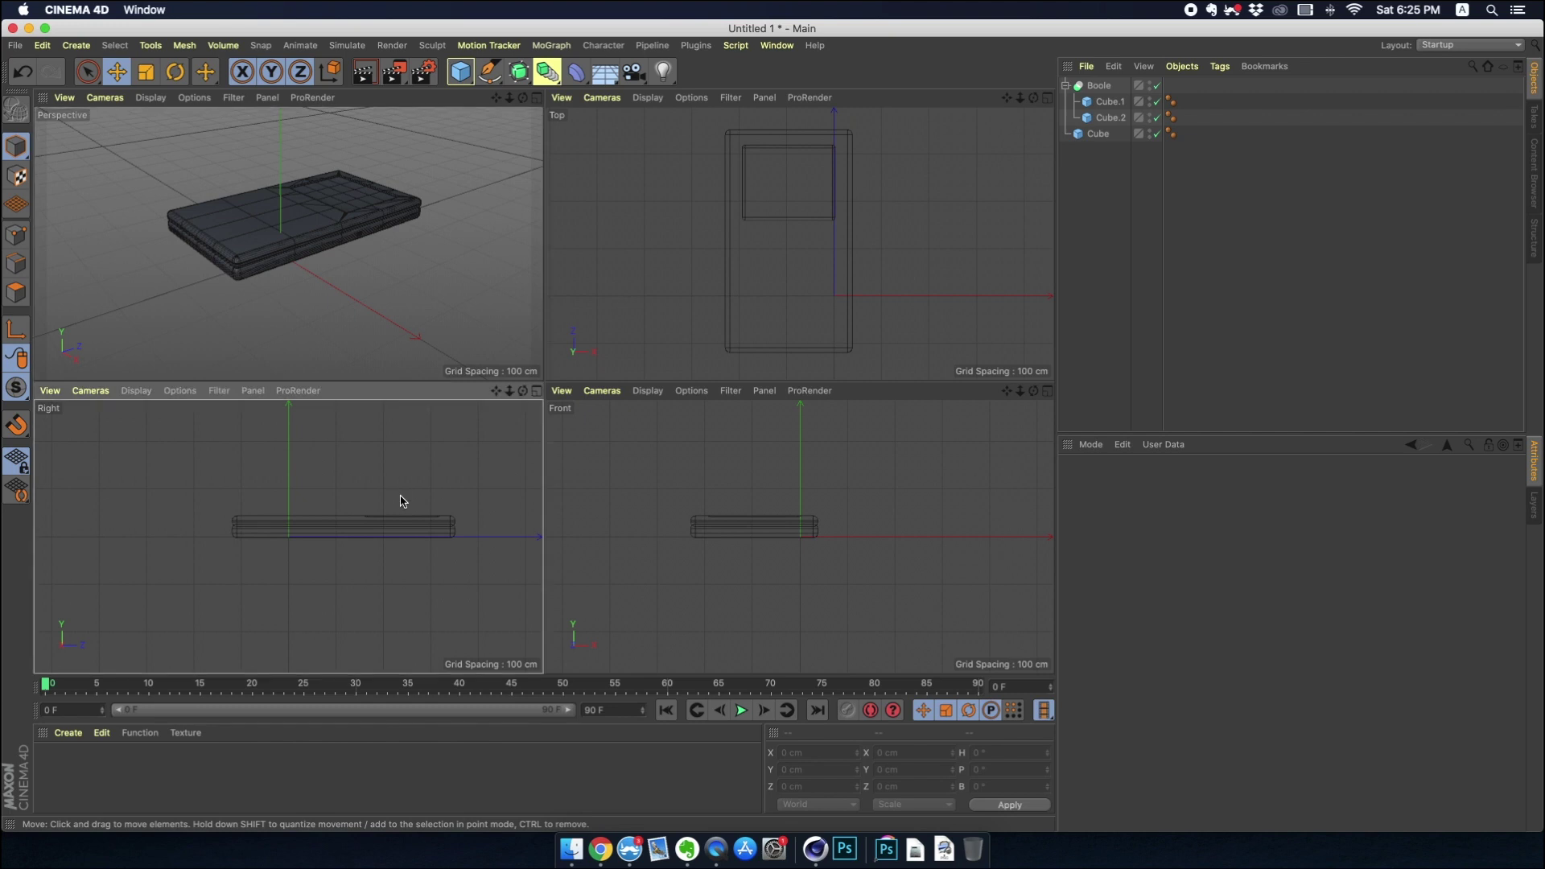
{"action": "left_click", "coordinate": [247, 268]}
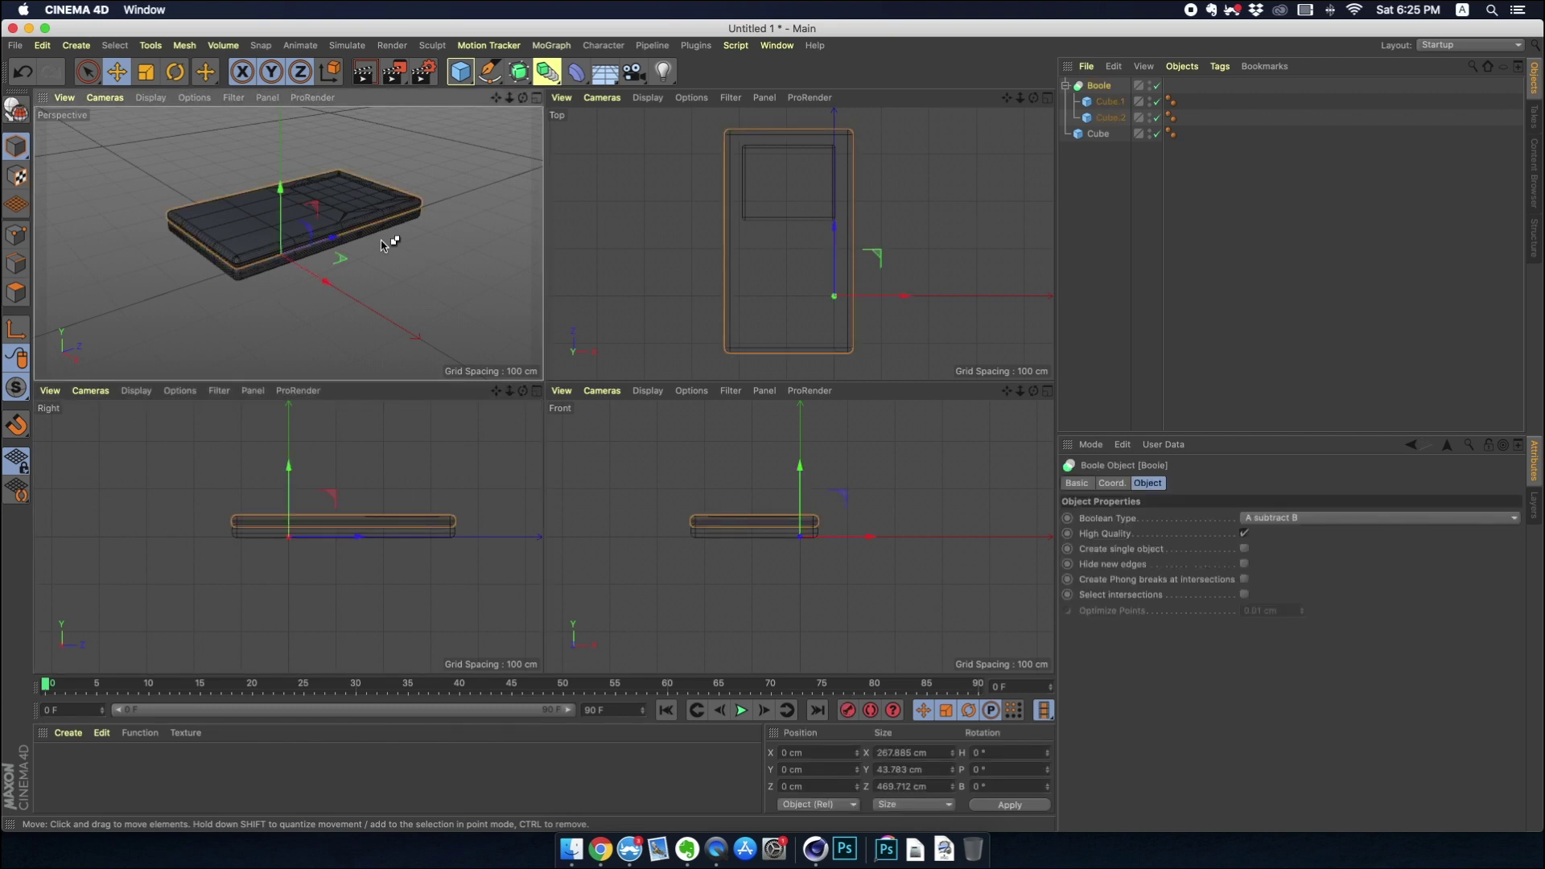
{"action": "left_click_drag", "start_coordinate": [281, 190], "coordinate": [282, 184], "text": "ctrl"}
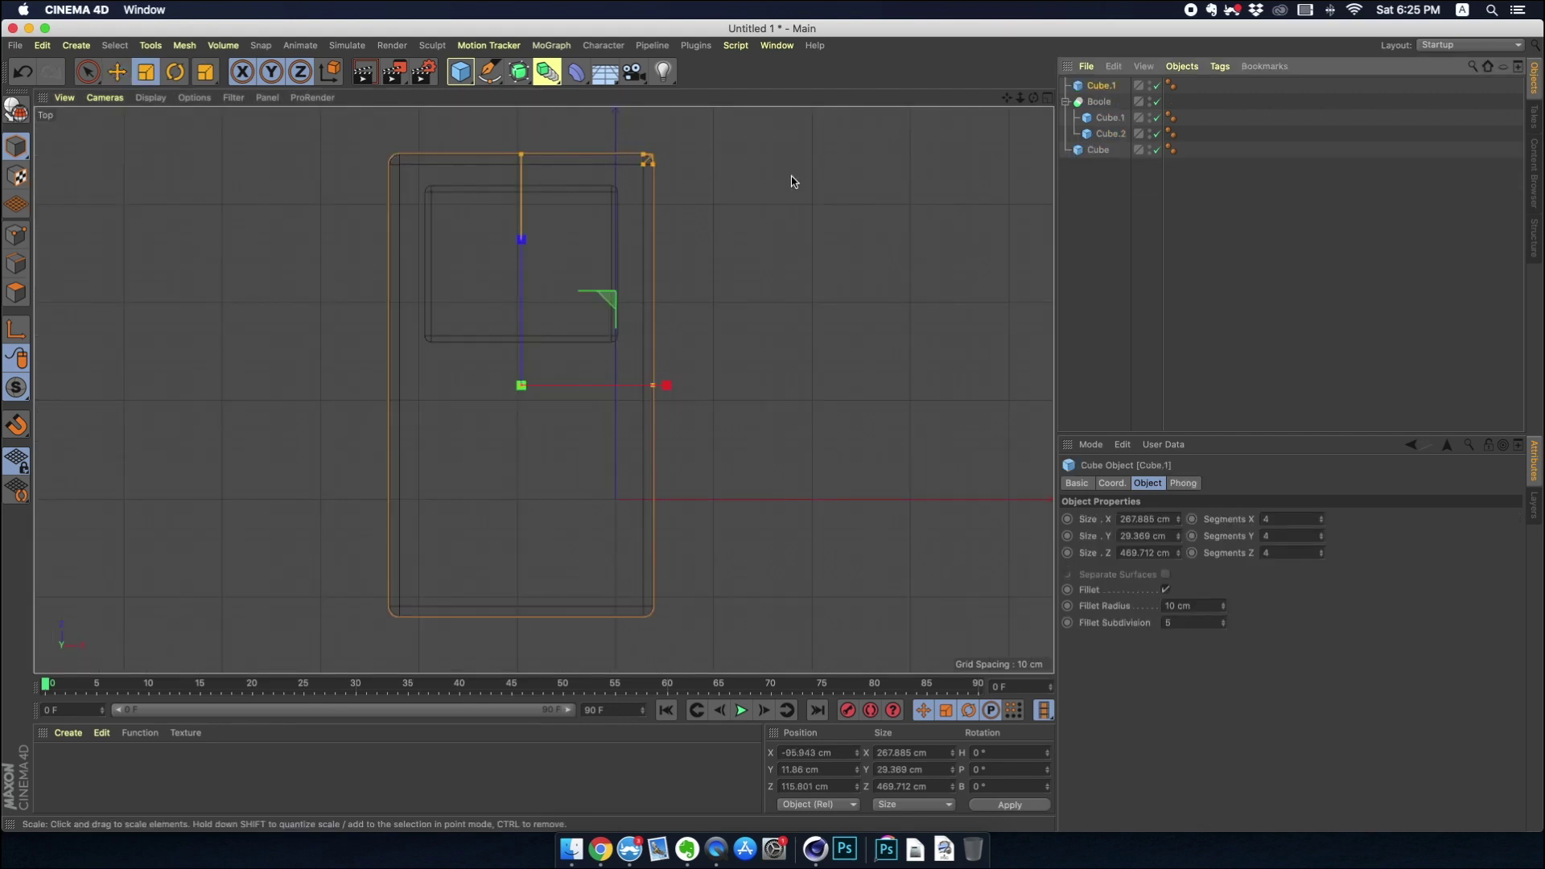
Shrink the copied slab Cube.1 to a small bar about 26 by 72 cm and raise it to about Y 42 cm.
{"action": "left_click_drag", "start_coordinate": [522, 155], "coordinate": [525, 351]}
{"action": "left_click_drag", "start_coordinate": [657, 390], "coordinate": [533, 388]}
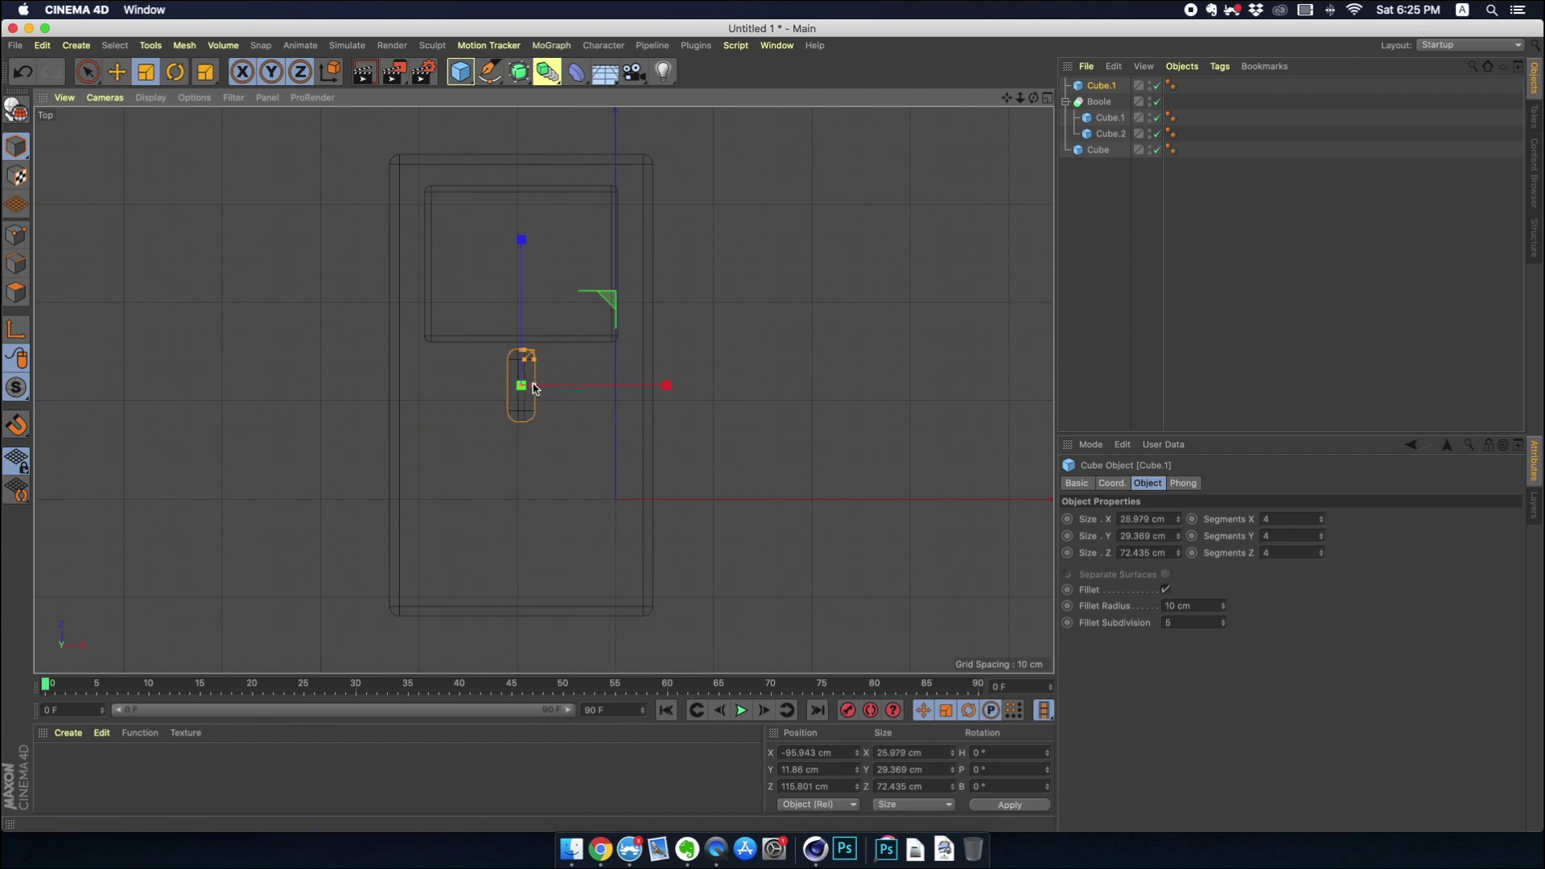
{"action": "left_click", "coordinate": [116, 71]}
{"action": "left_click", "coordinate": [1049, 98]}
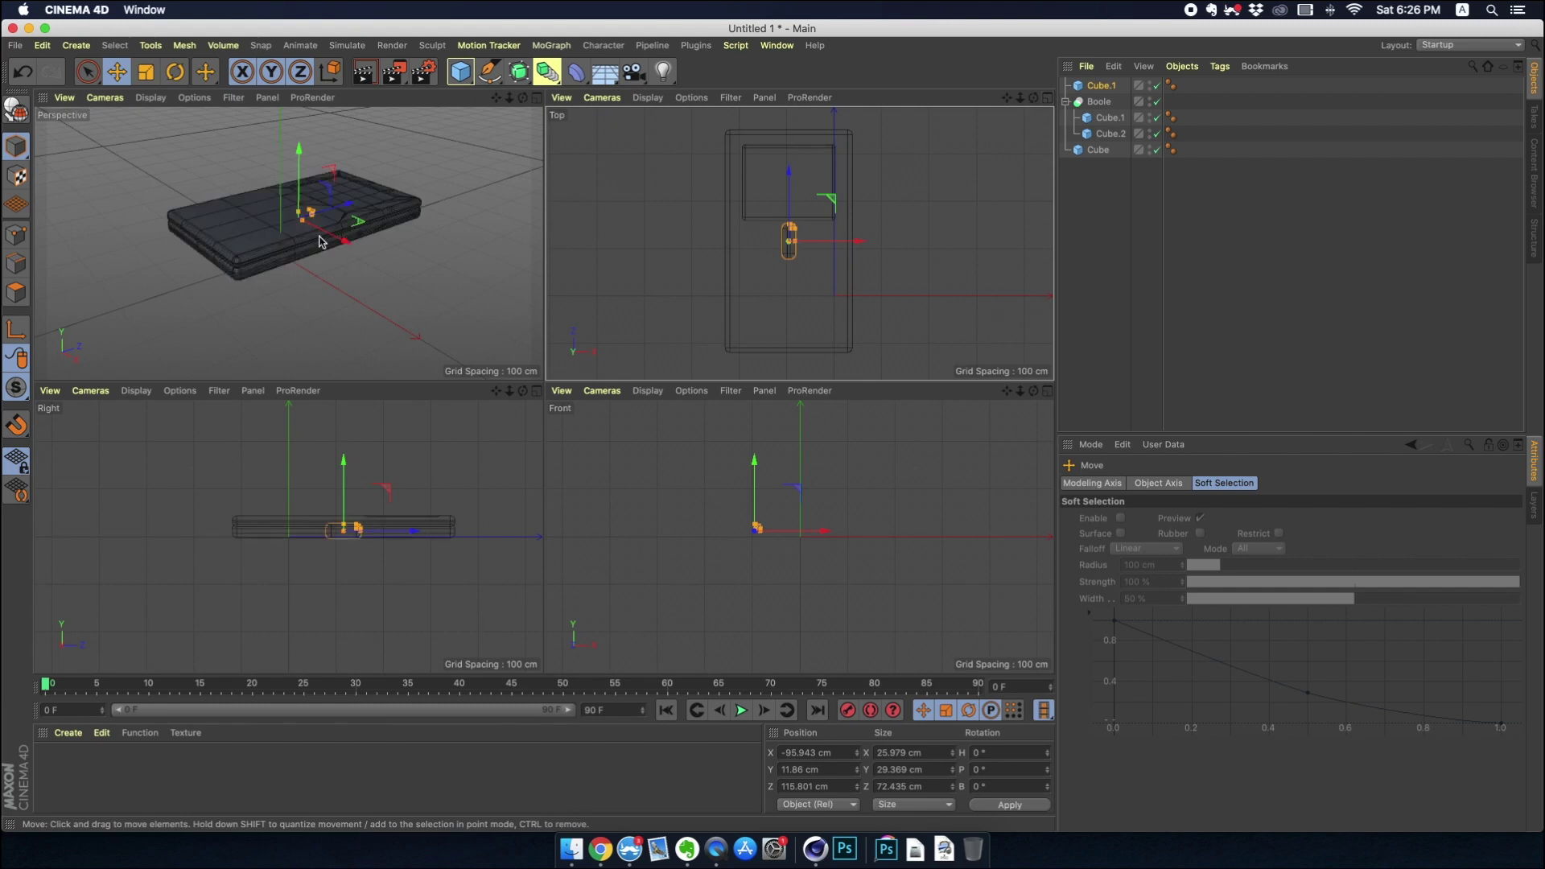
{"action": "left_click_drag", "start_coordinate": [297, 151], "coordinate": [297, 131]}
{"action": "left_click_drag", "start_coordinate": [327, 206], "coordinate": [293, 215]}
{"action": "left_click", "coordinate": [537, 97]}
{"action": "scroll", "coordinate": [415, 260], "scroll_direction": "up", "scroll_amount": 8}
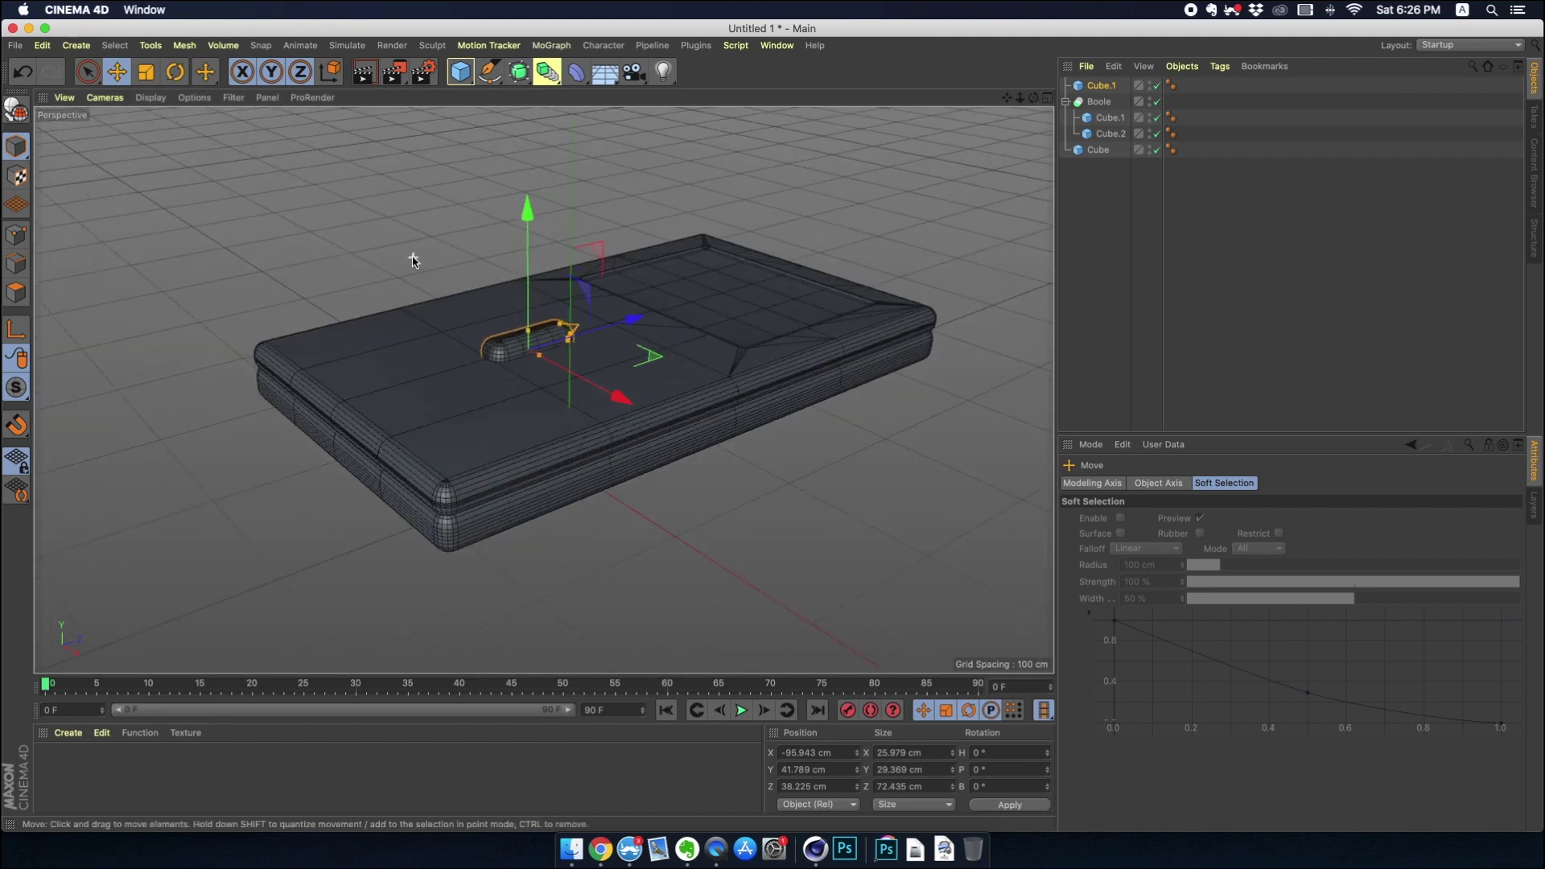
Move the small bar to one side of the upper slab at about X -164 cm and Z 61 cm.
{"action": "scroll", "coordinate": [417, 260], "scroll_direction": "down", "scroll_amount": 3}
{"action": "left_click_drag", "start_coordinate": [642, 427], "coordinate": [576, 383]}
{"action": "left_click_drag", "start_coordinate": [578, 321], "coordinate": [610, 309]}
Set the small bar's fillet radius to 5 cm.
{"action": "left_click", "coordinate": [1101, 87]}
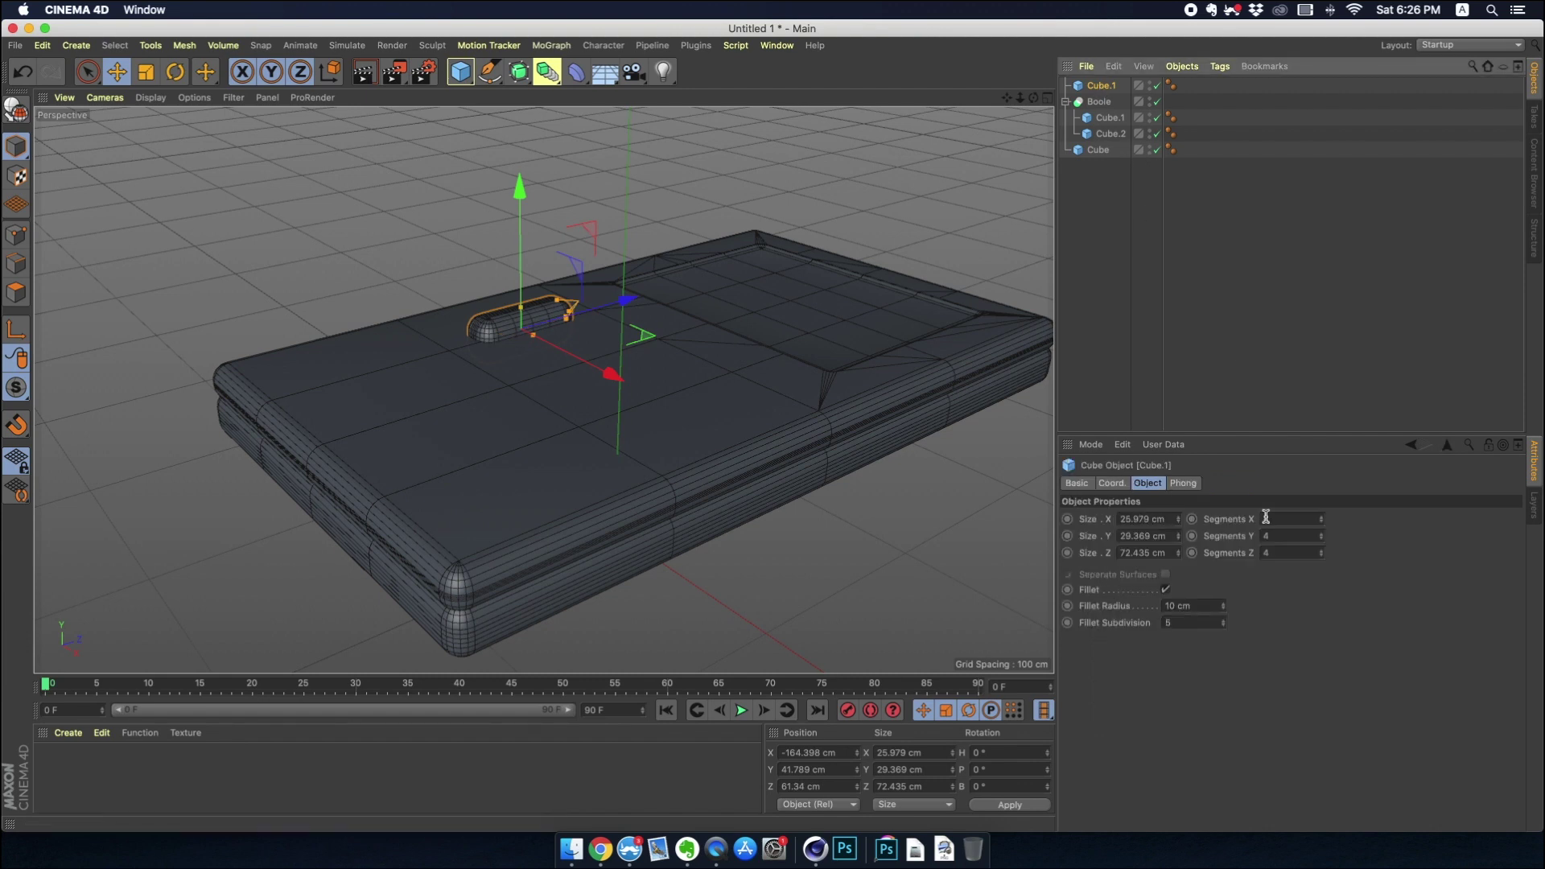
{"action": "left_click", "coordinate": [1208, 606]}
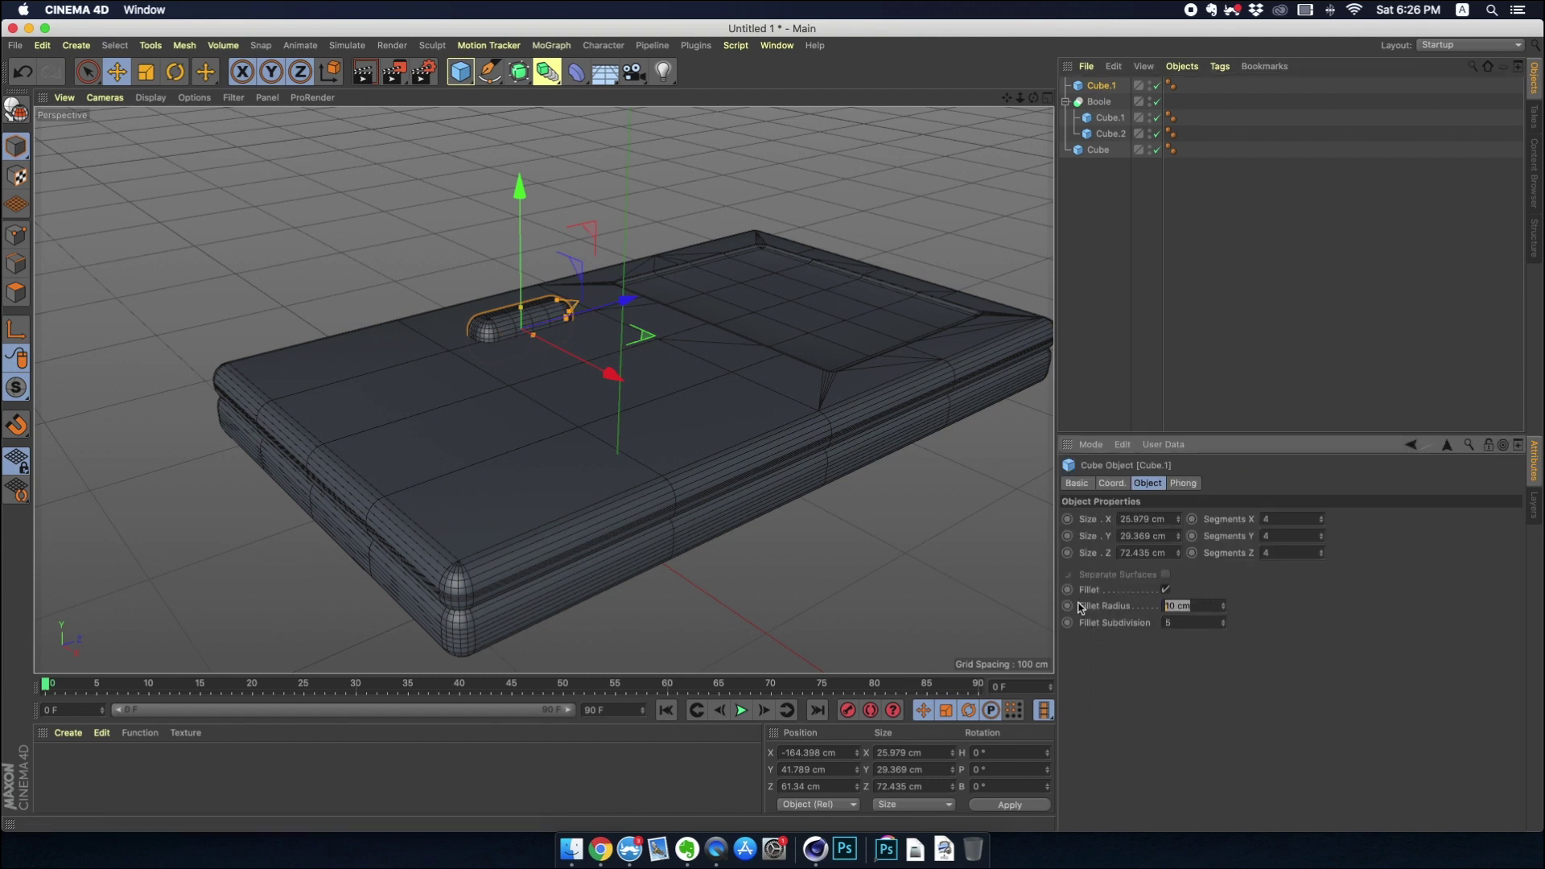
{"action": "type", "text": "5"}
{"action": "key", "text": "Return"}
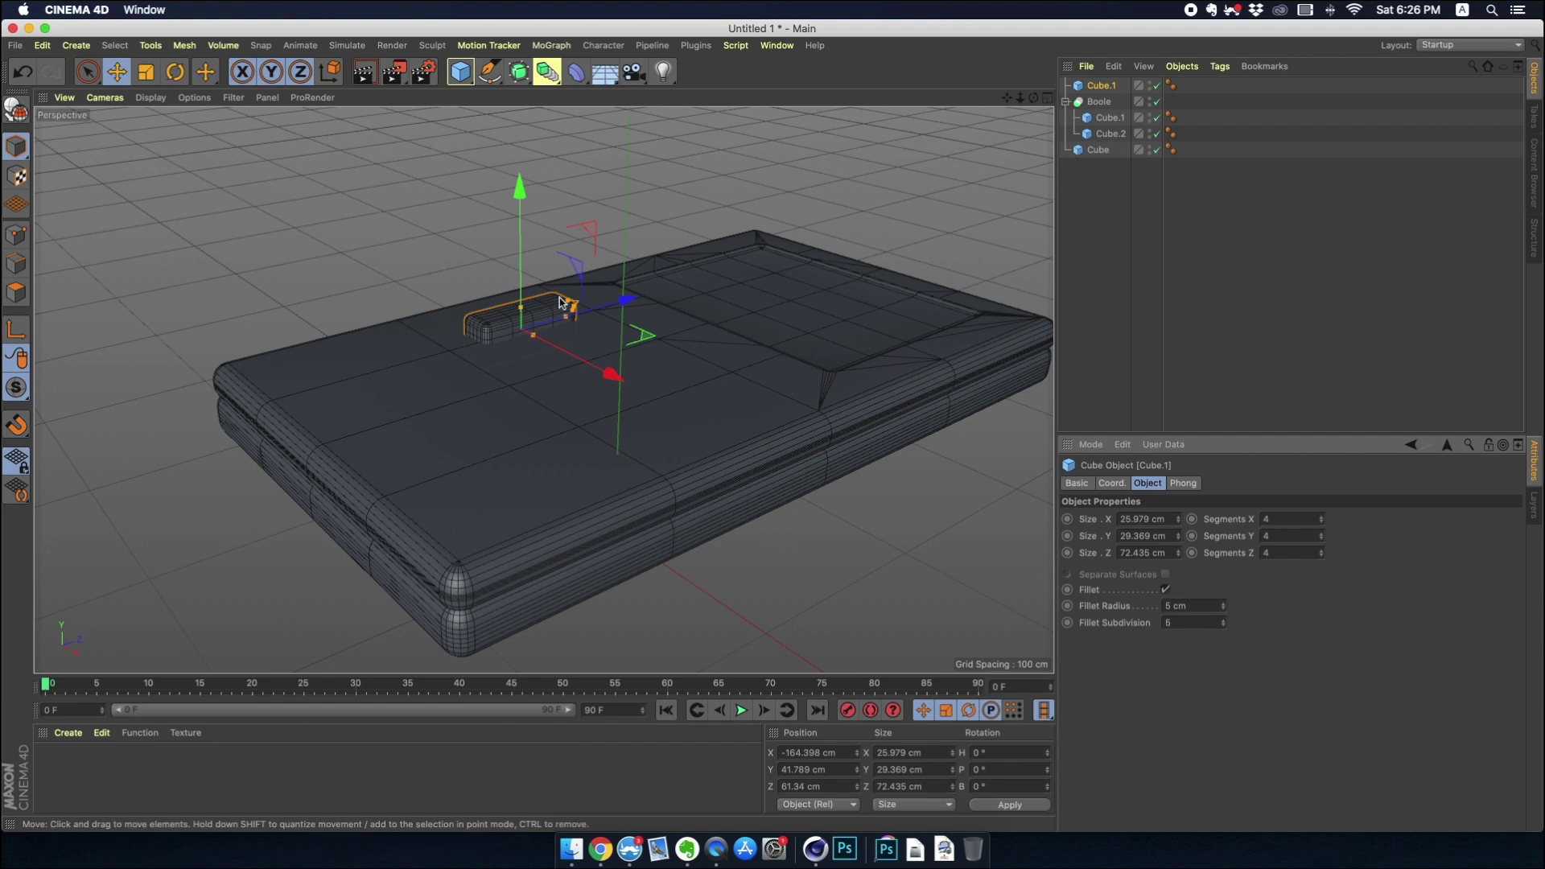
Lower the small bar into the upper slab to about Y 39.6 cm.
{"action": "left_click_drag", "start_coordinate": [524, 204], "coordinate": [520, 214]}
{"action": "left_click", "coordinate": [390, 220]}
{"action": "left_click", "coordinate": [473, 314]}
{"action": "left_click", "coordinate": [407, 216]}
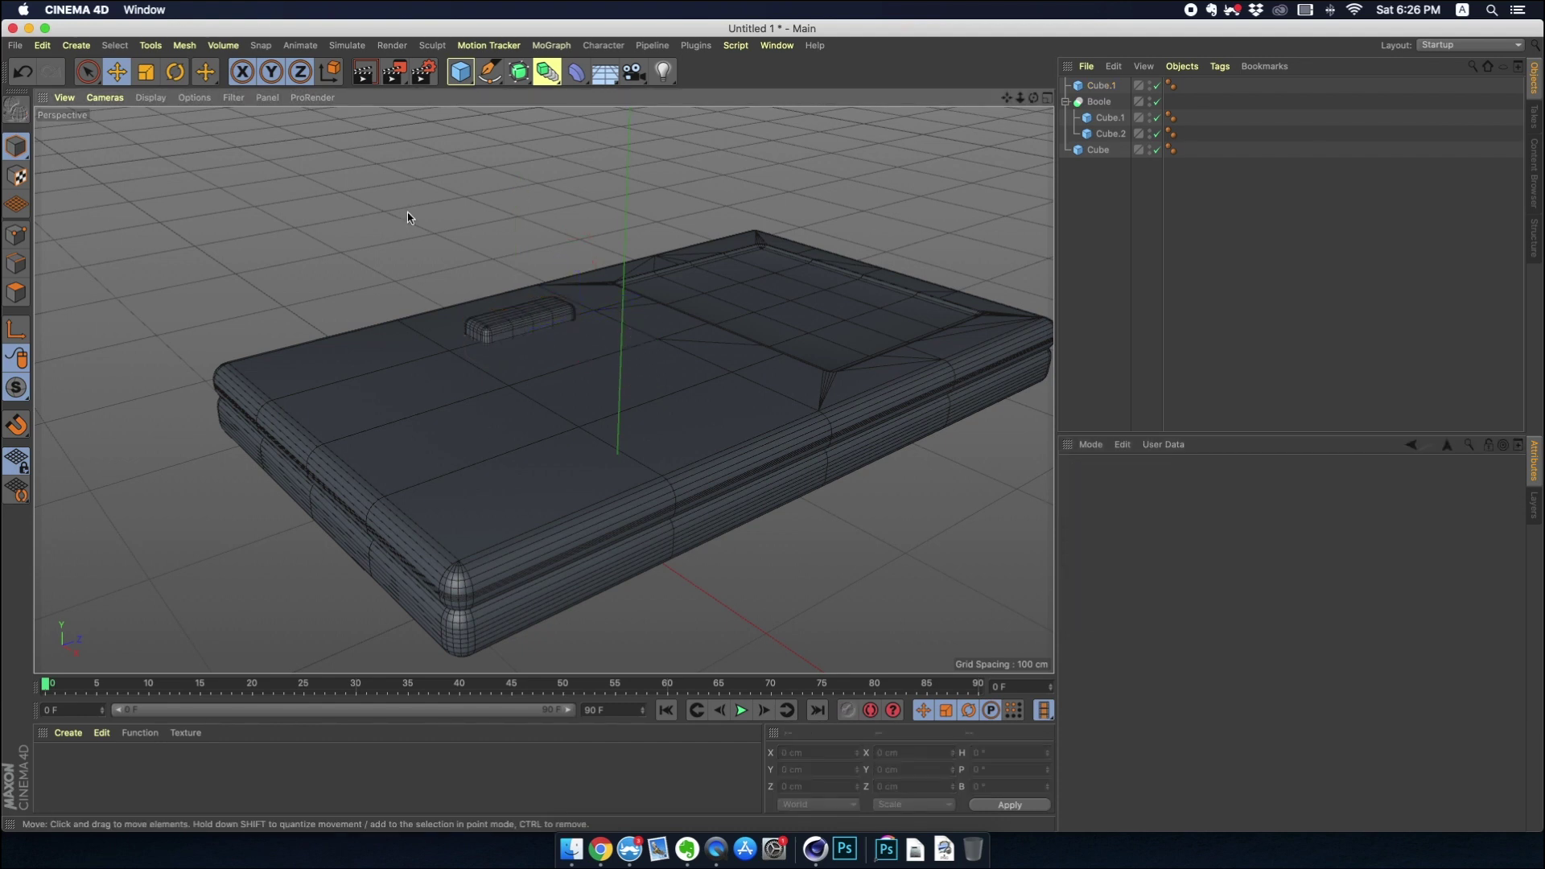
Duplicate the small bar sideways to about X -137 cm and rotate the copy roughly a quarter turn about its vertical axis.
{"action": "left_click", "coordinate": [483, 322]}
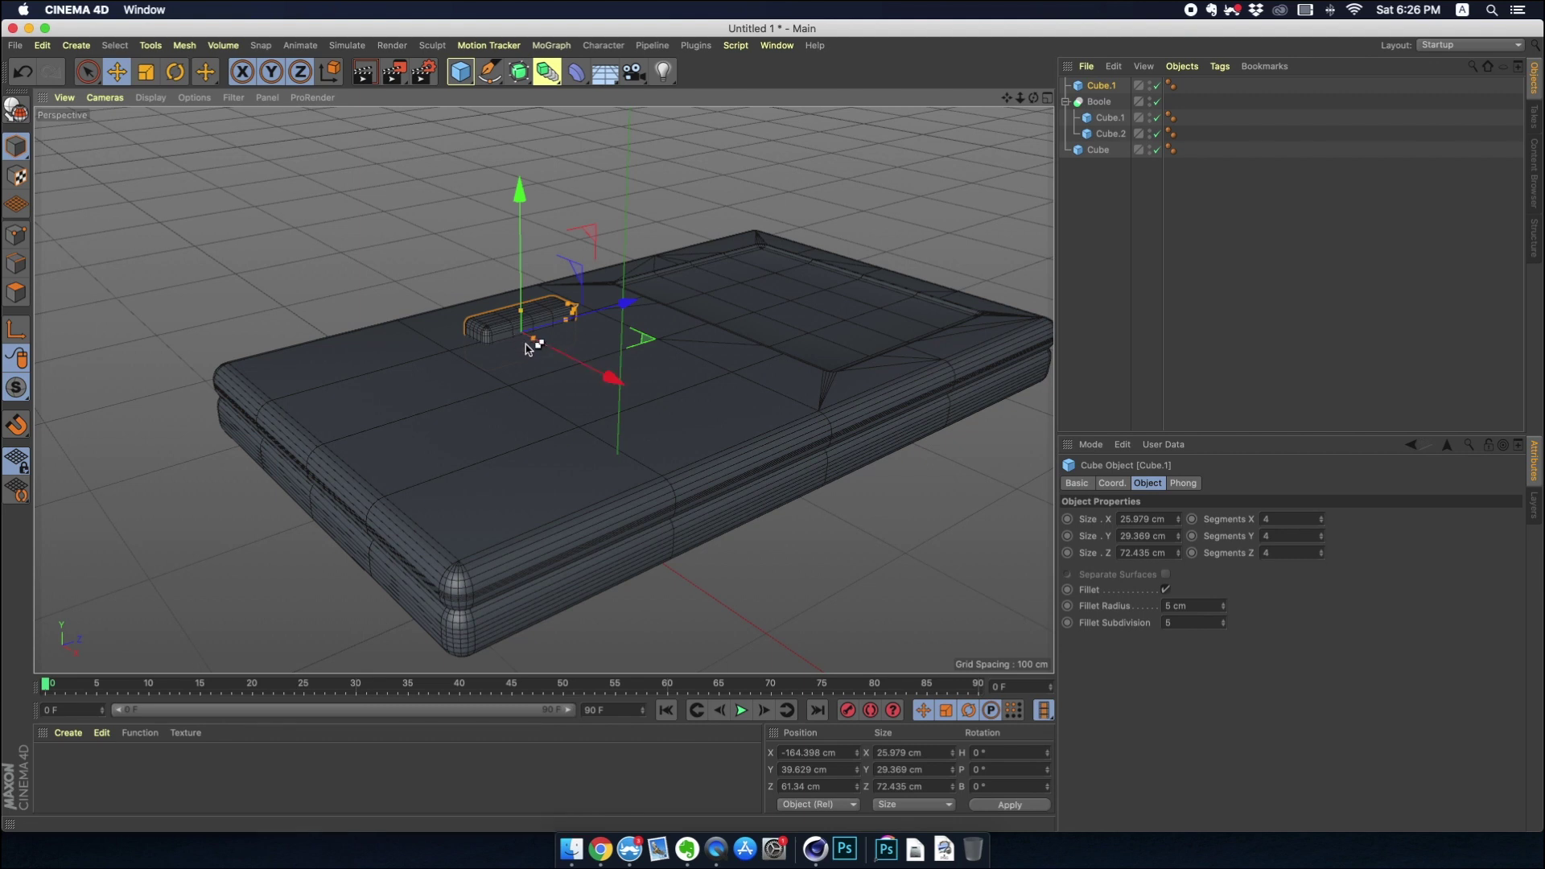
{"action": "left_click_drag", "start_coordinate": [605, 372], "coordinate": [253, 370], "text": "ctrl"}
{"action": "left_click", "coordinate": [175, 72]}
{"action": "left_click_drag", "start_coordinate": [545, 390], "coordinate": [547, 388]}
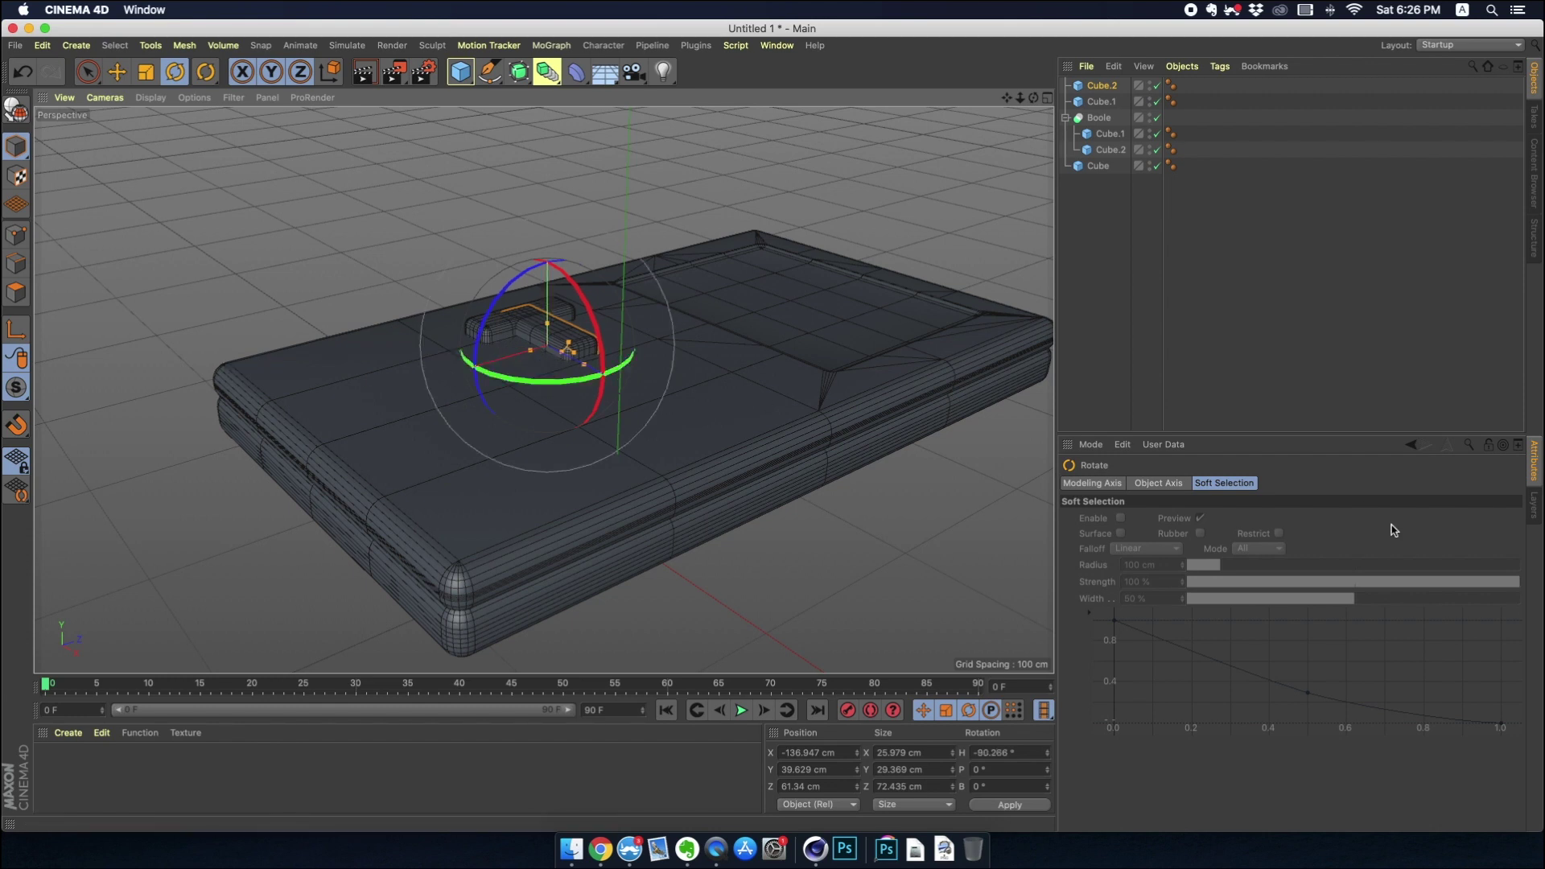
Set the copied bar's heading rotation to exactly 90°.
{"action": "left_click", "coordinate": [1101, 87]}
{"action": "left_click", "coordinate": [1111, 484]}
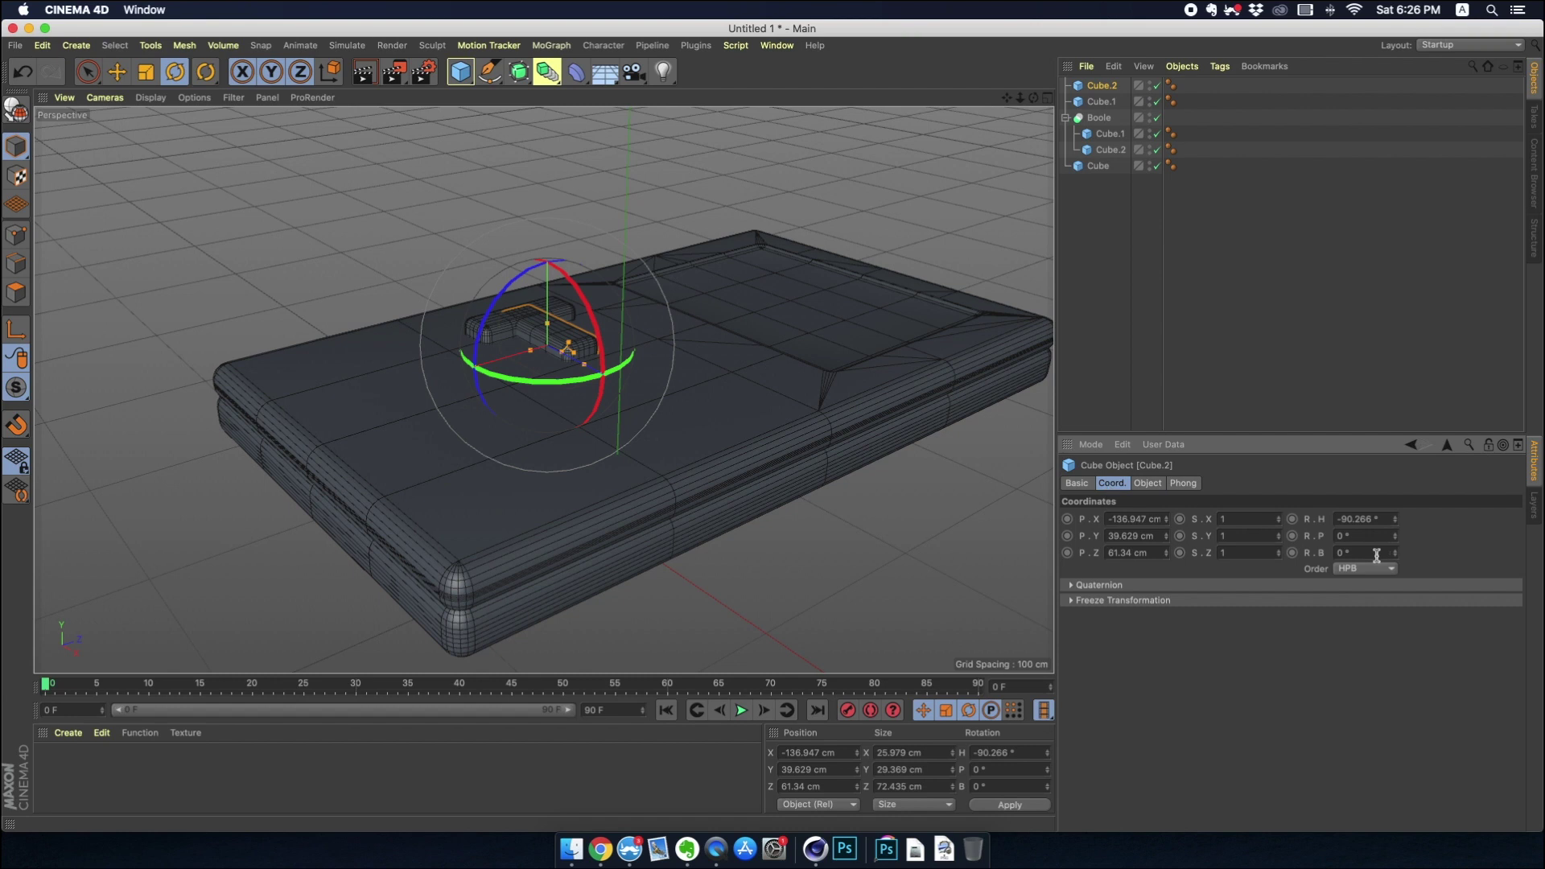
{"action": "left_click_drag", "start_coordinate": [1383, 521], "coordinate": [1241, 522]}
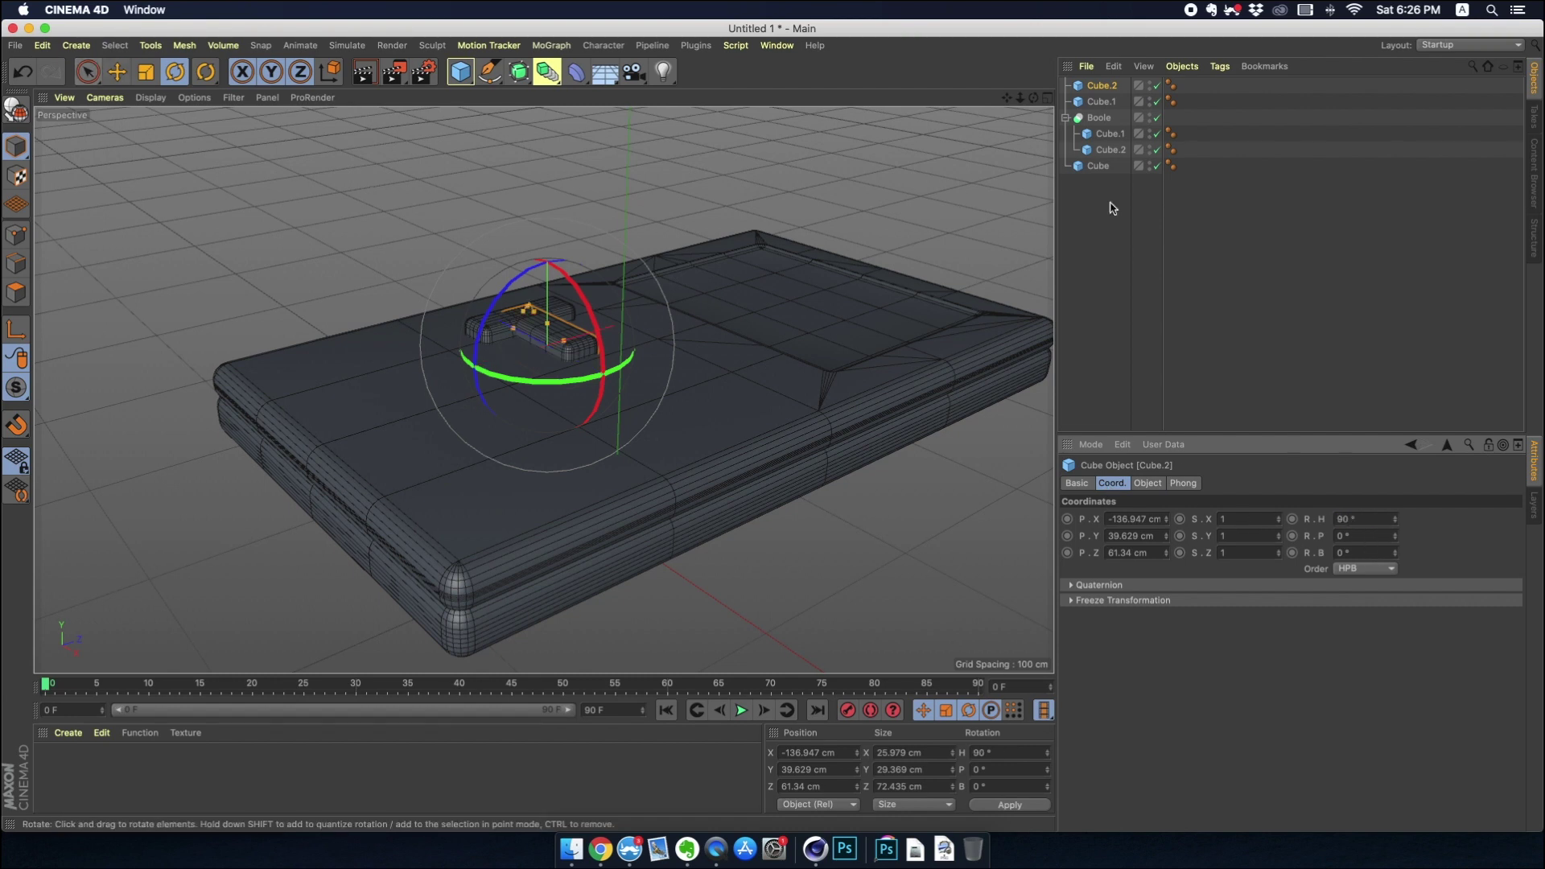
Move the rotated bar to about X -167 cm so that it crosses the first bar as a plus-shaped pad.
{"action": "left_click", "coordinate": [1047, 98]}
{"action": "left_click", "coordinate": [710, 201]}
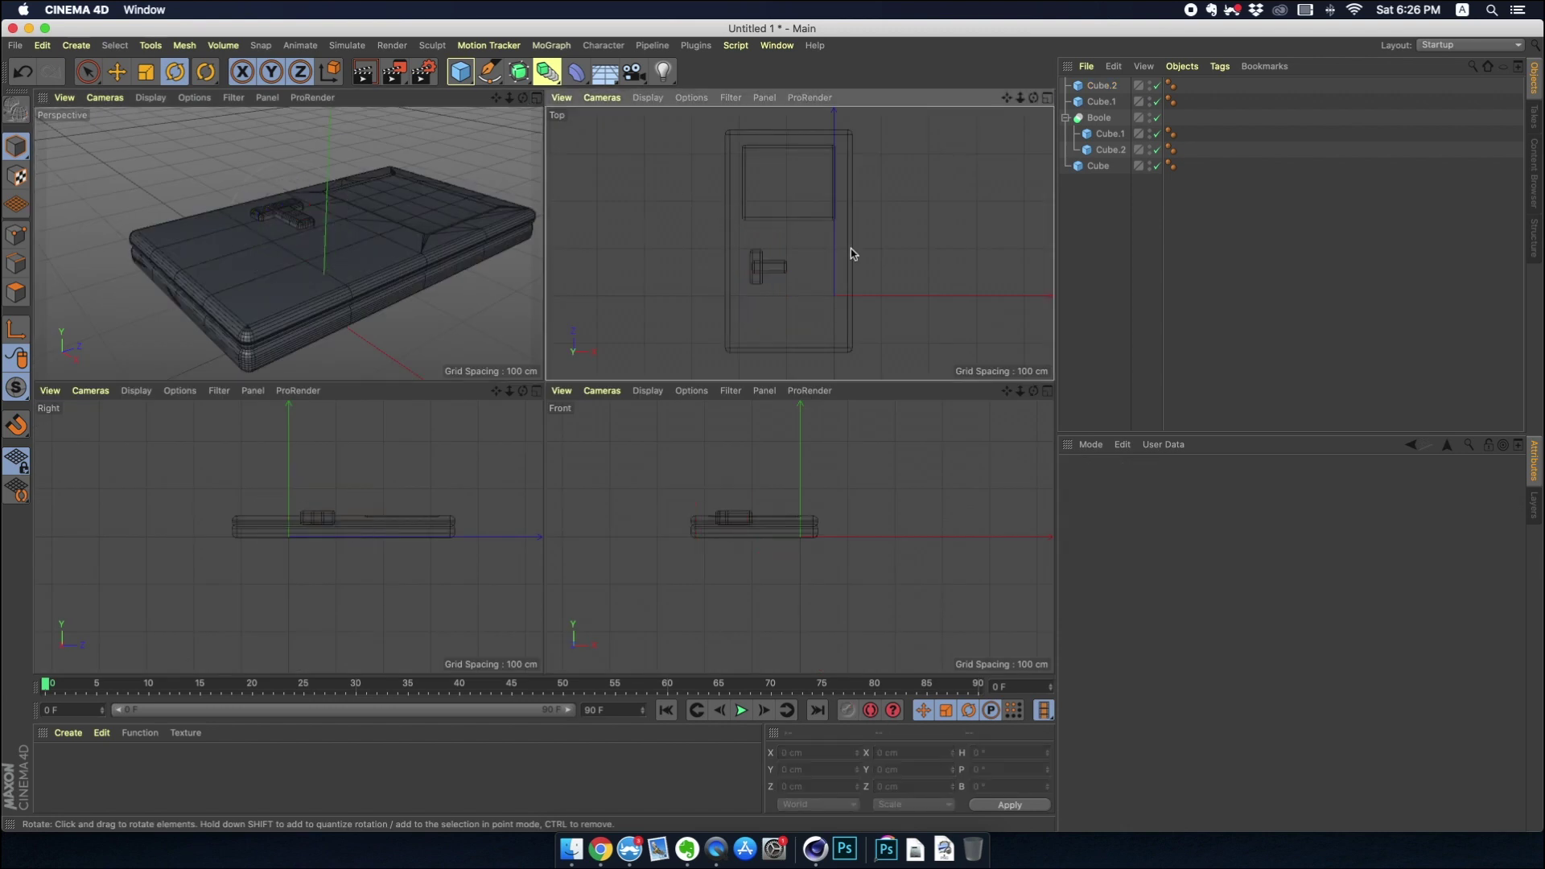
{"action": "left_click", "coordinate": [1046, 99]}
{"action": "left_click", "coordinate": [507, 428]}
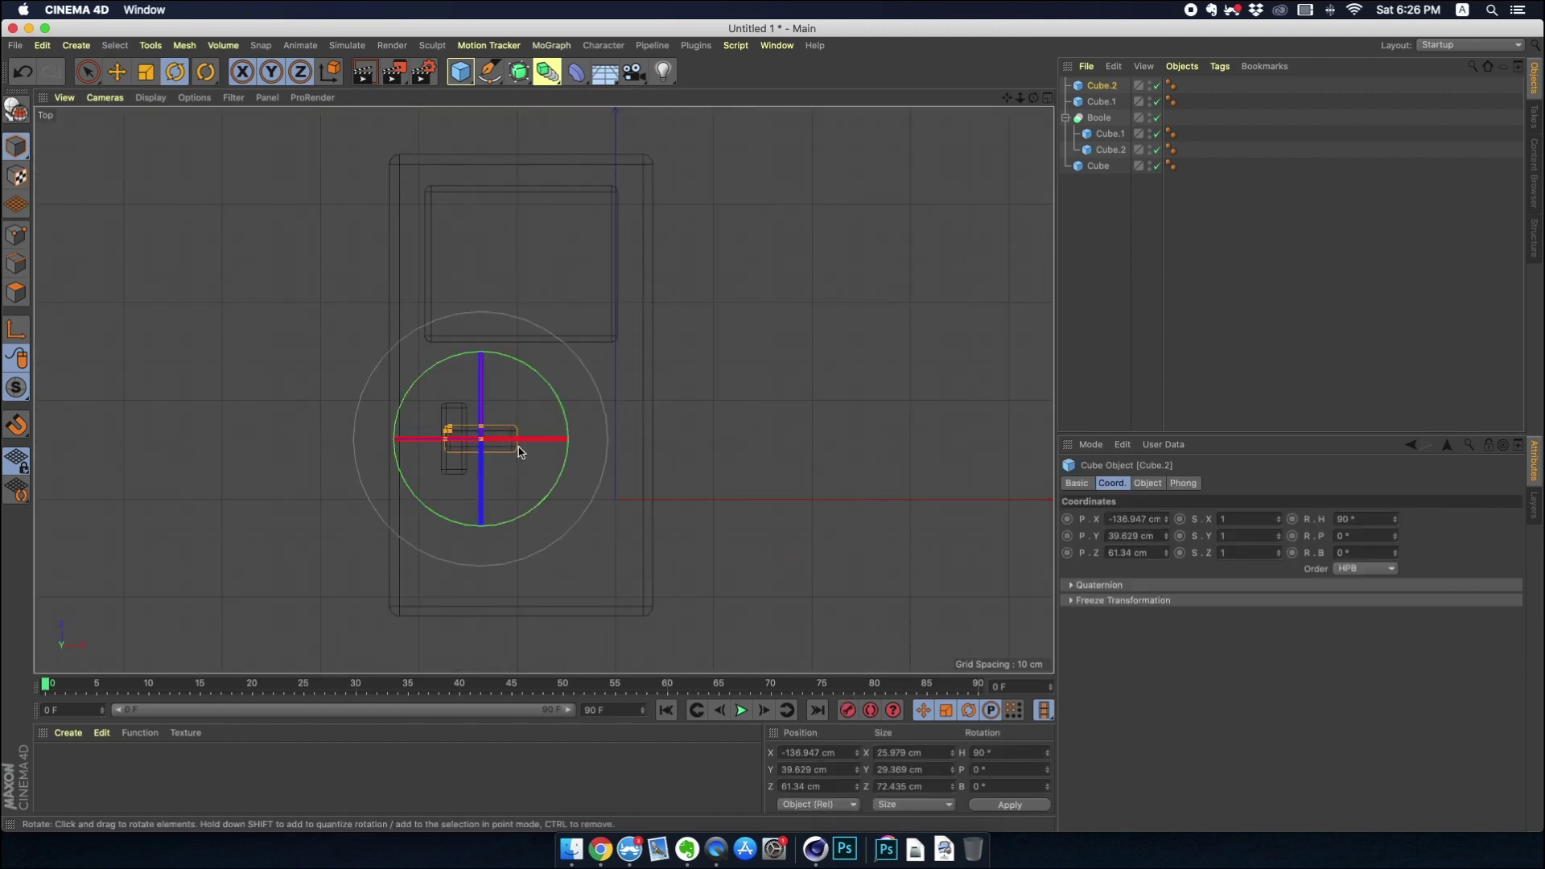
{"action": "key", "text": "e"}
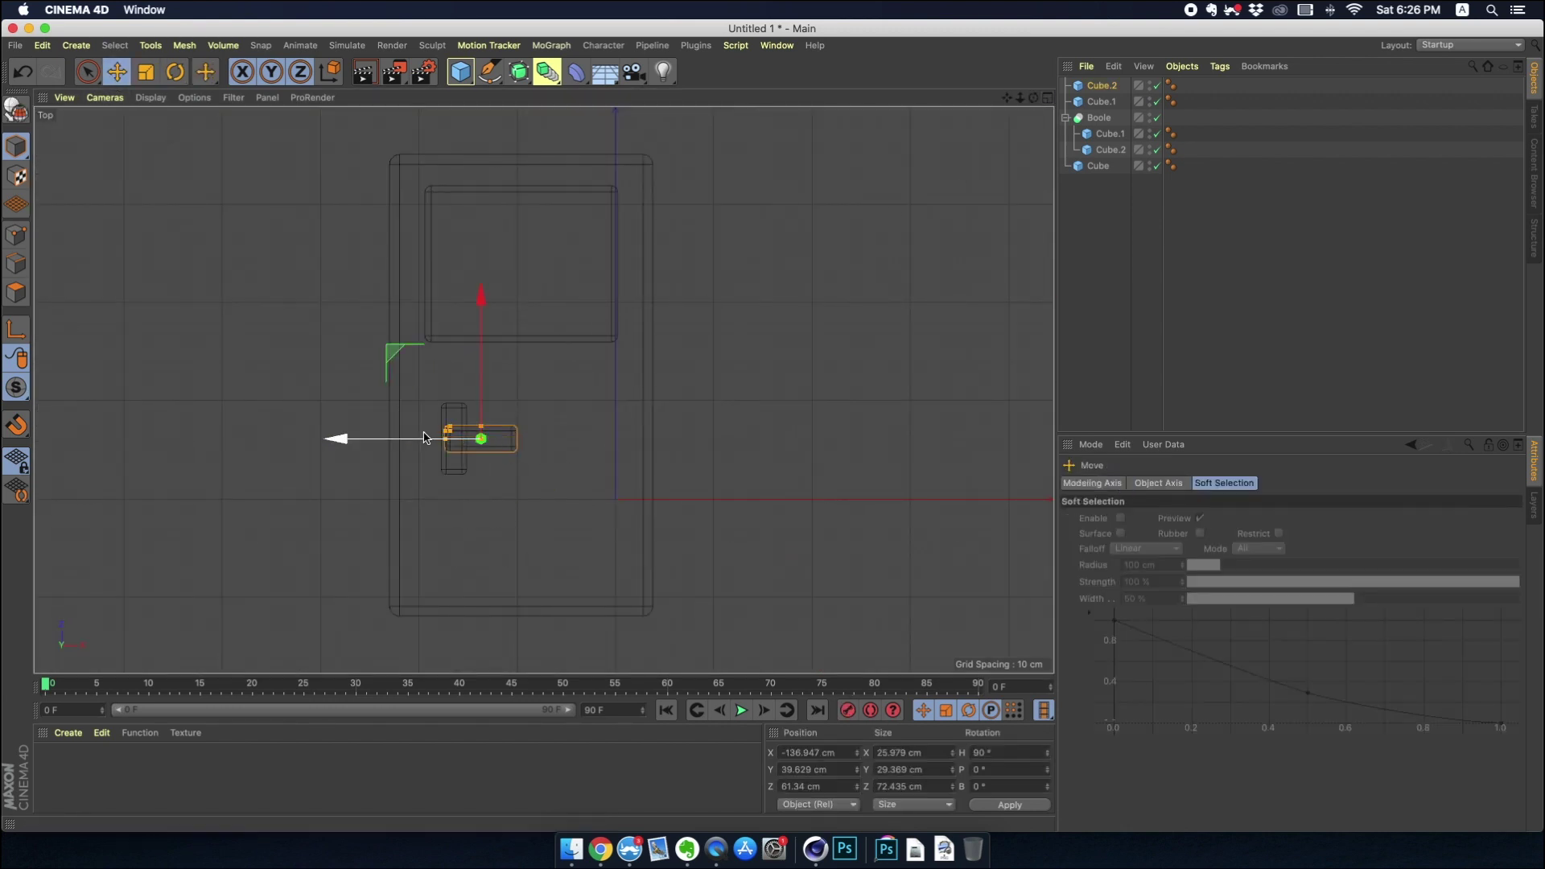
{"action": "left_click_drag", "start_coordinate": [410, 439], "coordinate": [379, 436]}
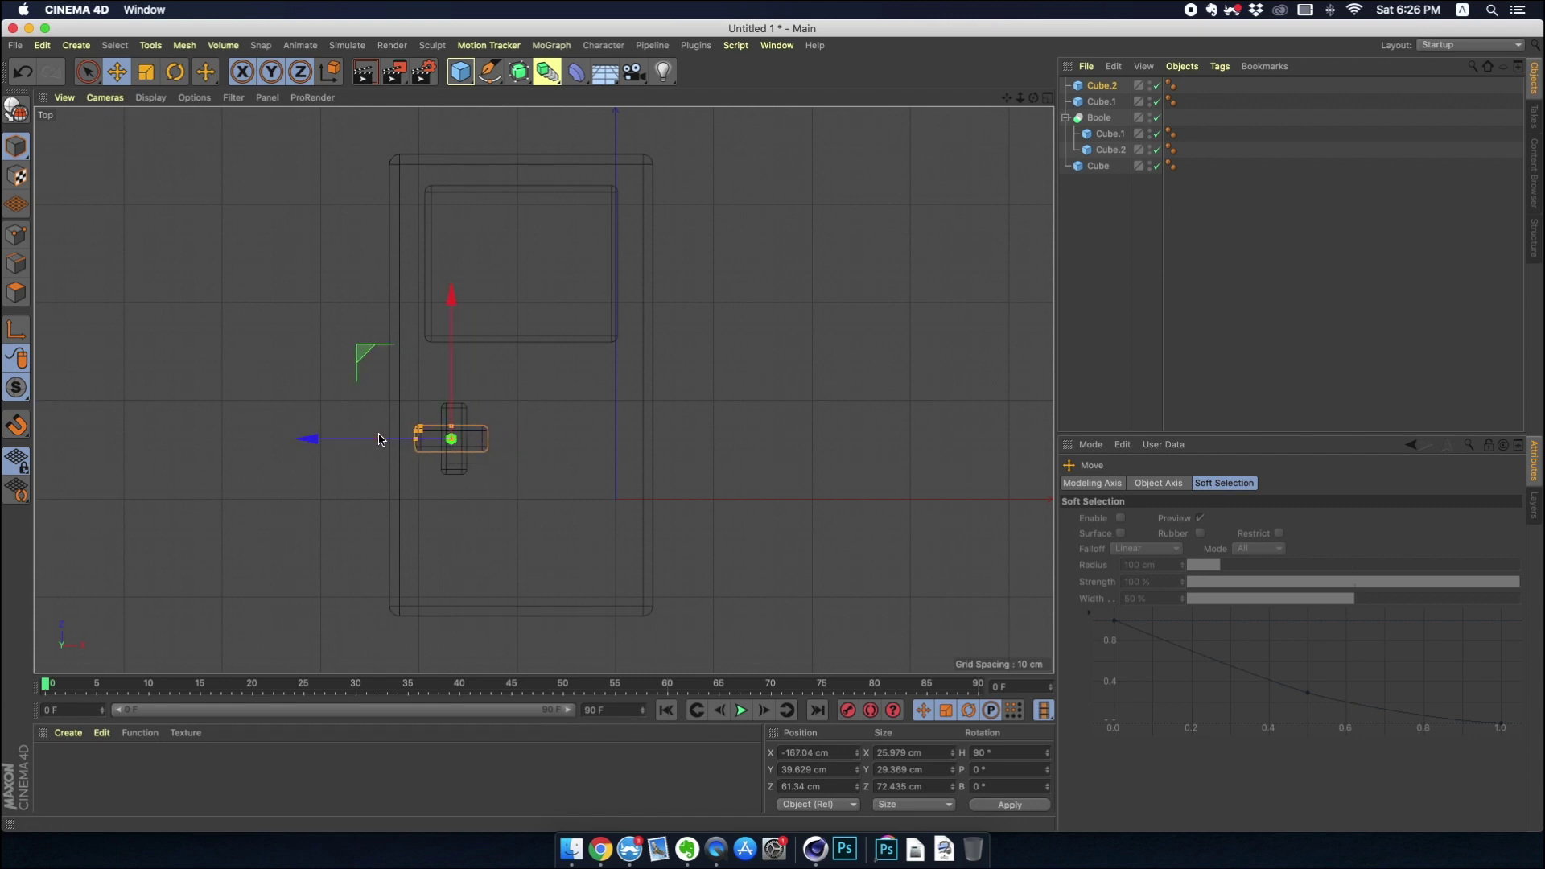
{"action": "left_click", "coordinate": [304, 395]}
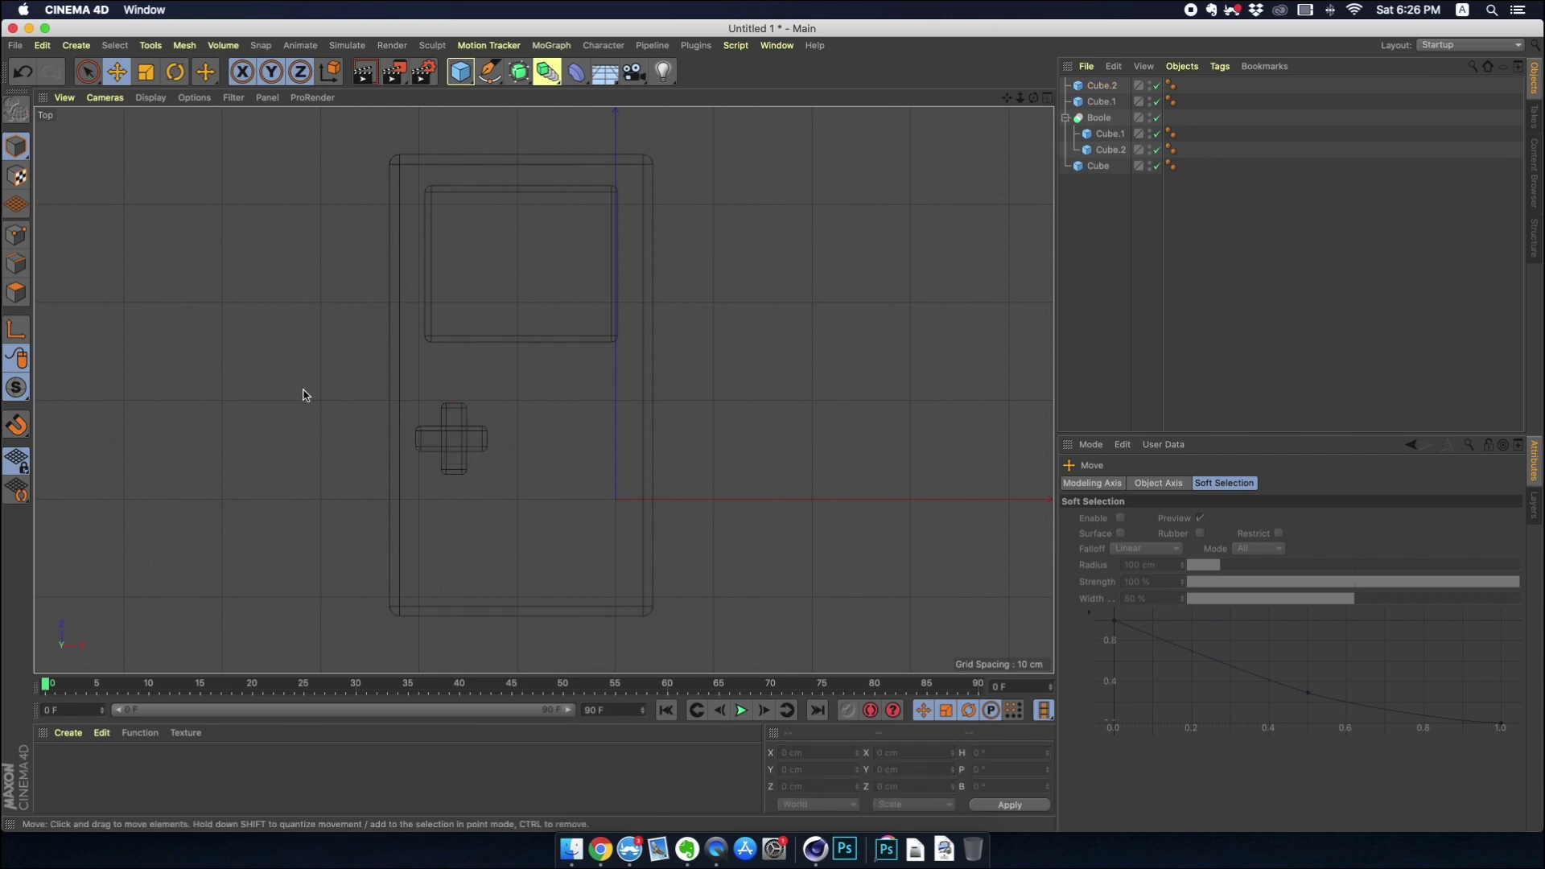
Select both bars of the plus-shaped pad and move them together to about X -150 cm and Z 65 cm.
{"action": "left_click", "coordinate": [453, 429]}
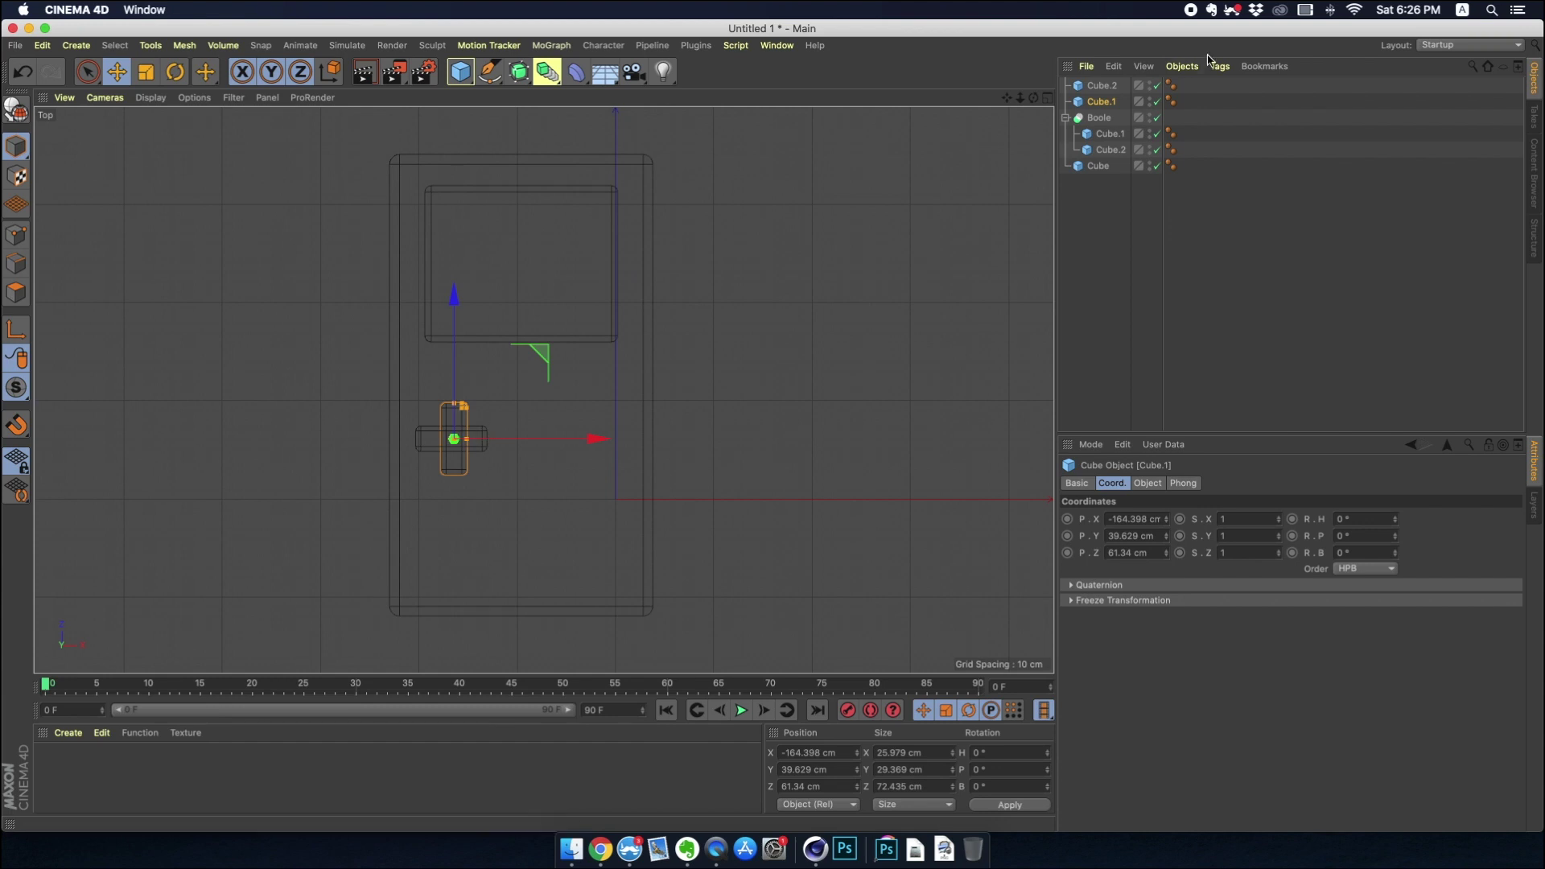
{"action": "left_click", "coordinate": [1104, 87], "text": "shift"}
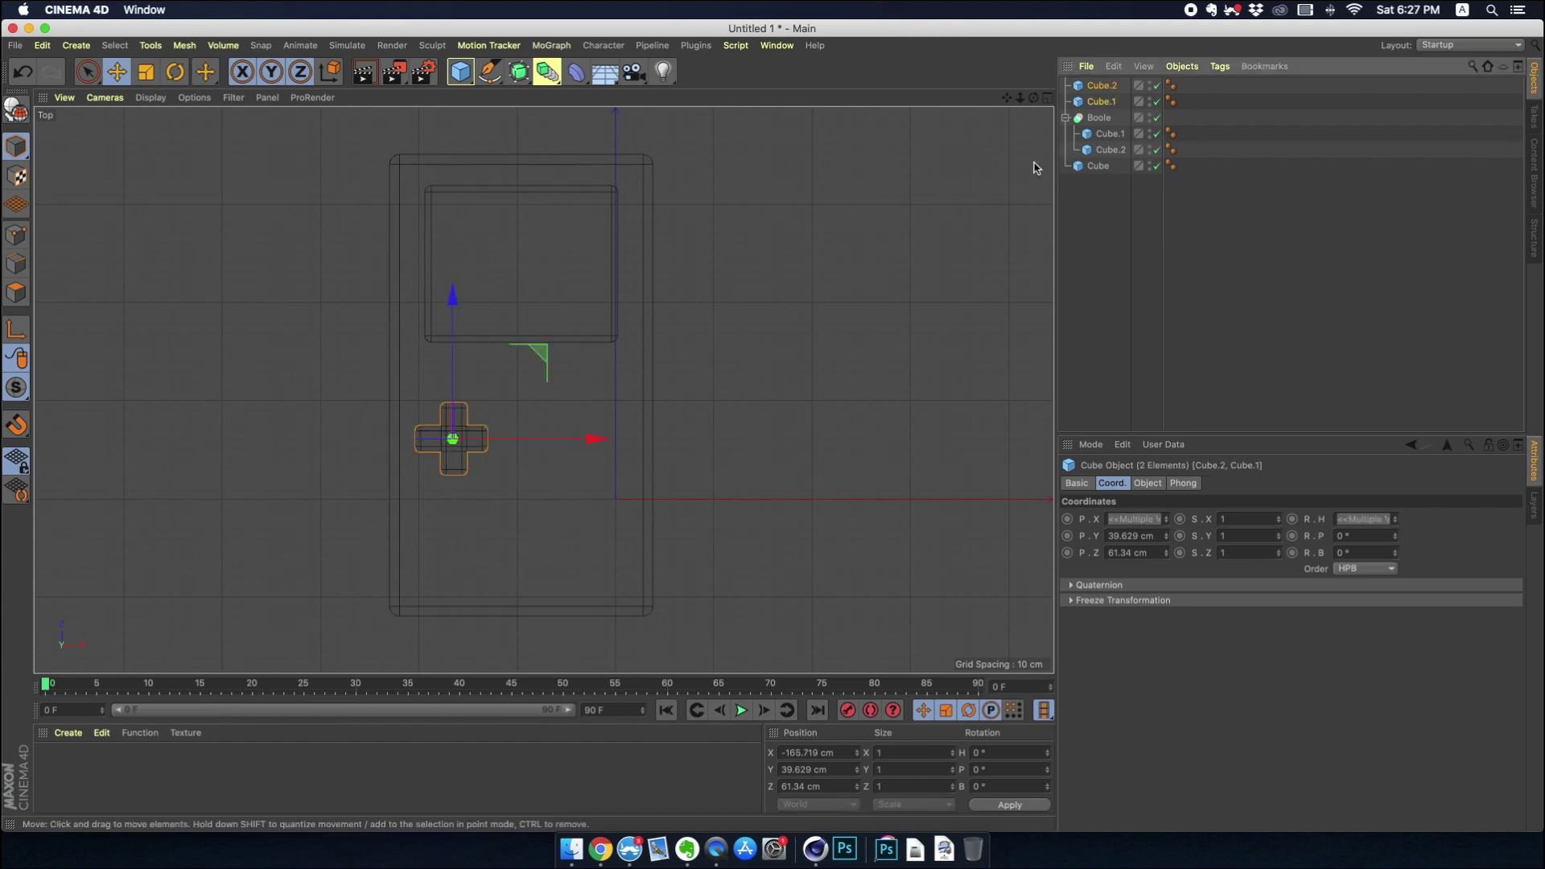
{"action": "left_click_drag", "start_coordinate": [528, 436], "coordinate": [542, 438]}
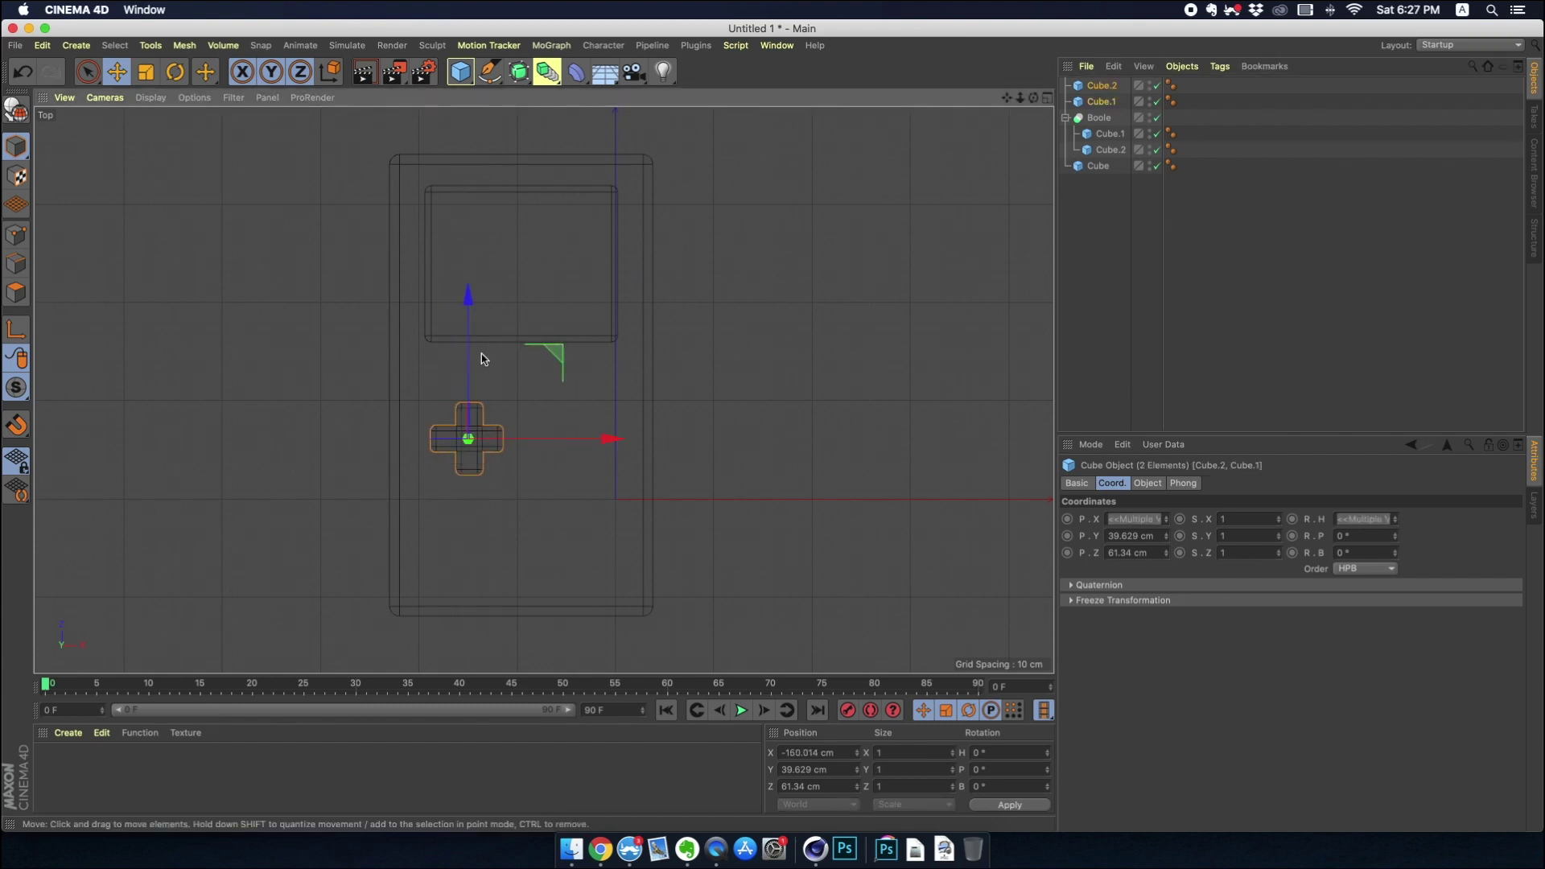
{"action": "mouse_move", "coordinate": [471, 360]}
{"action": "left_mouse_down"}
{"action": "mouse_move", "coordinate": [483, 321]}
{"action": "mouse_move", "coordinate": [480, 348]}
{"action": "left_mouse_up"}
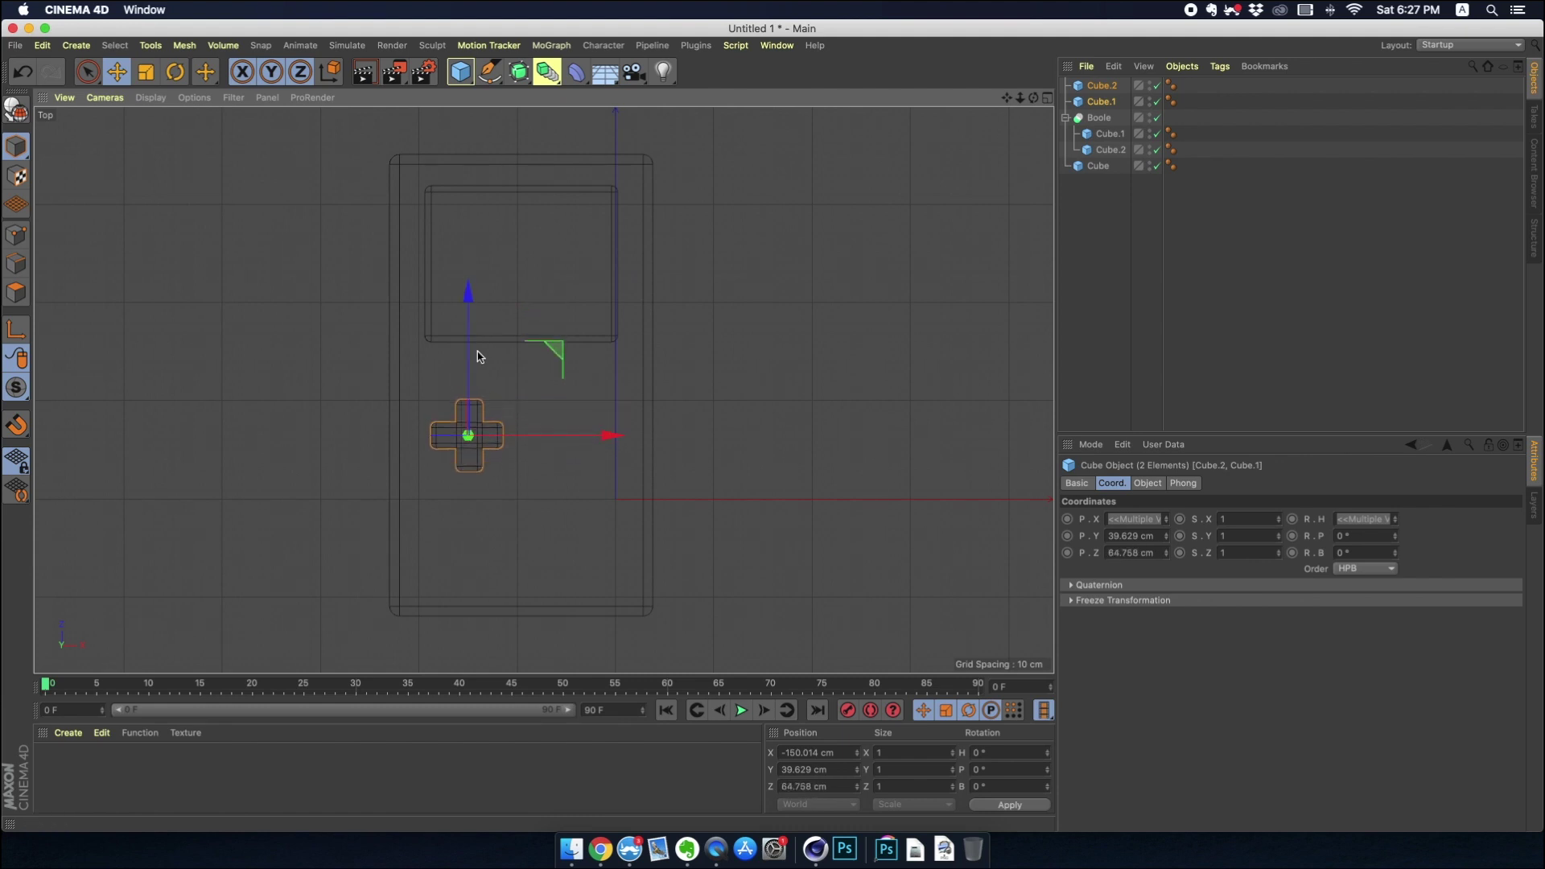
{"action": "left_click", "coordinate": [763, 348]}
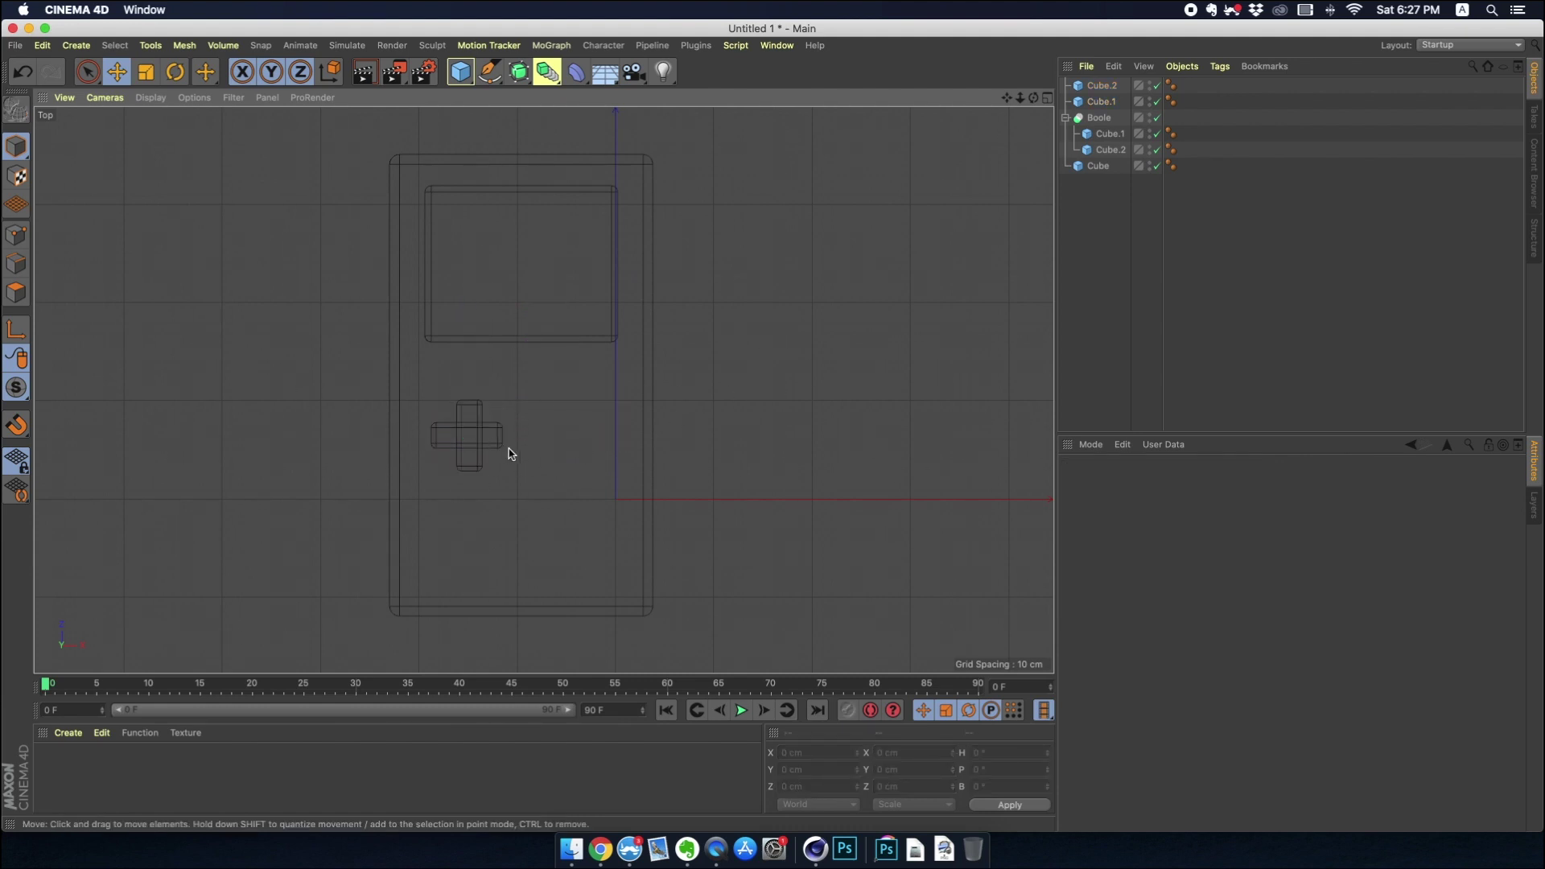
Add a cylinder and fillet its caps with a radius of 15 cm.
{"action": "left_click", "coordinate": [461, 75]}
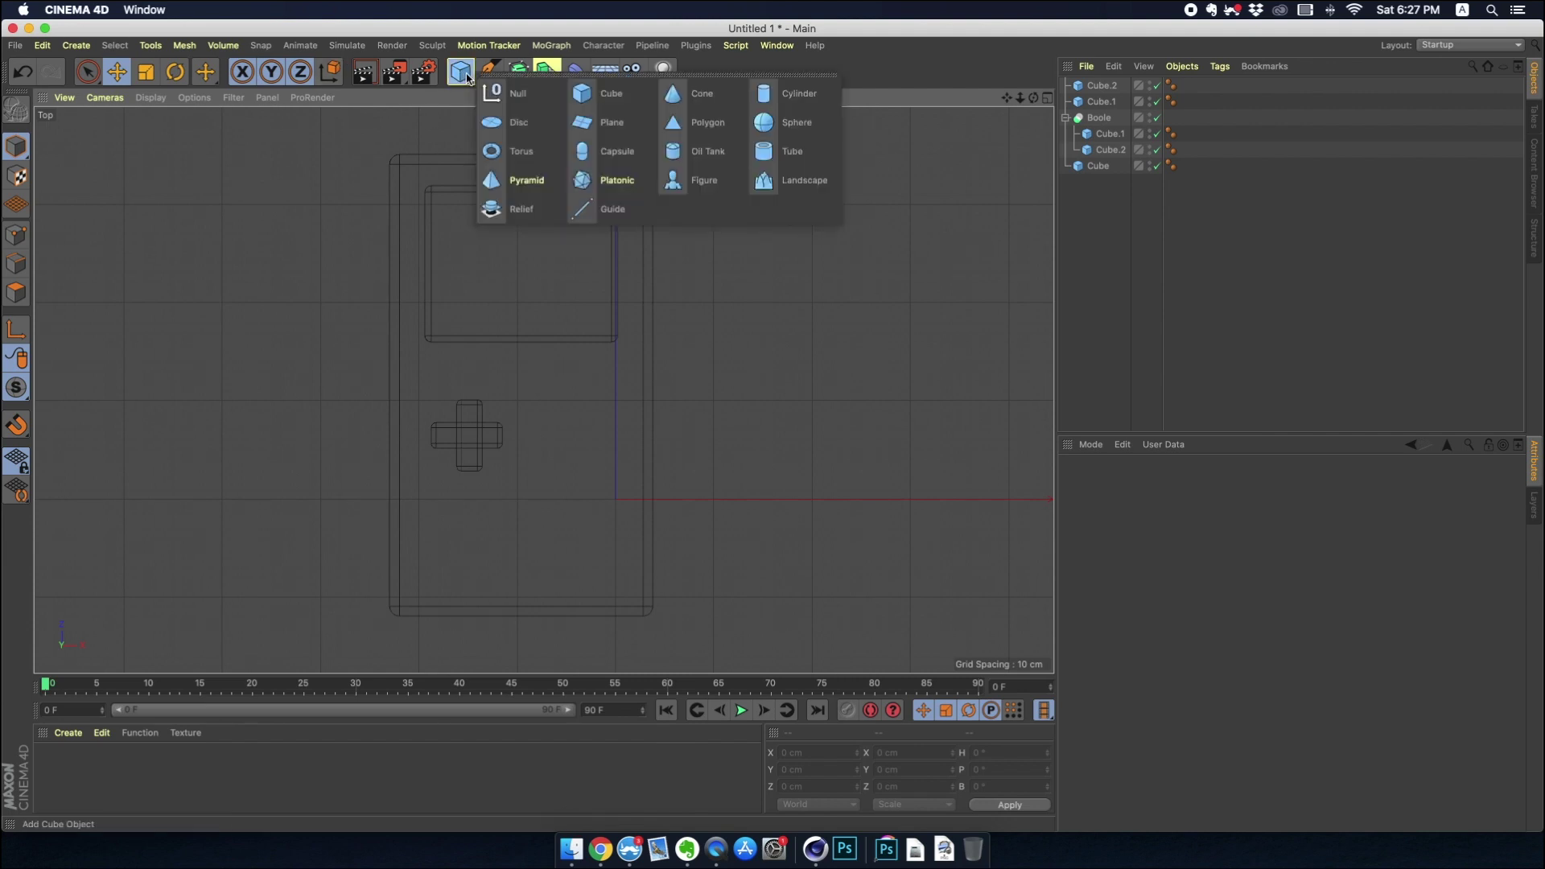
{"action": "middle_click", "coordinate": [473, 153]}
{"action": "left_click", "coordinate": [464, 75]}
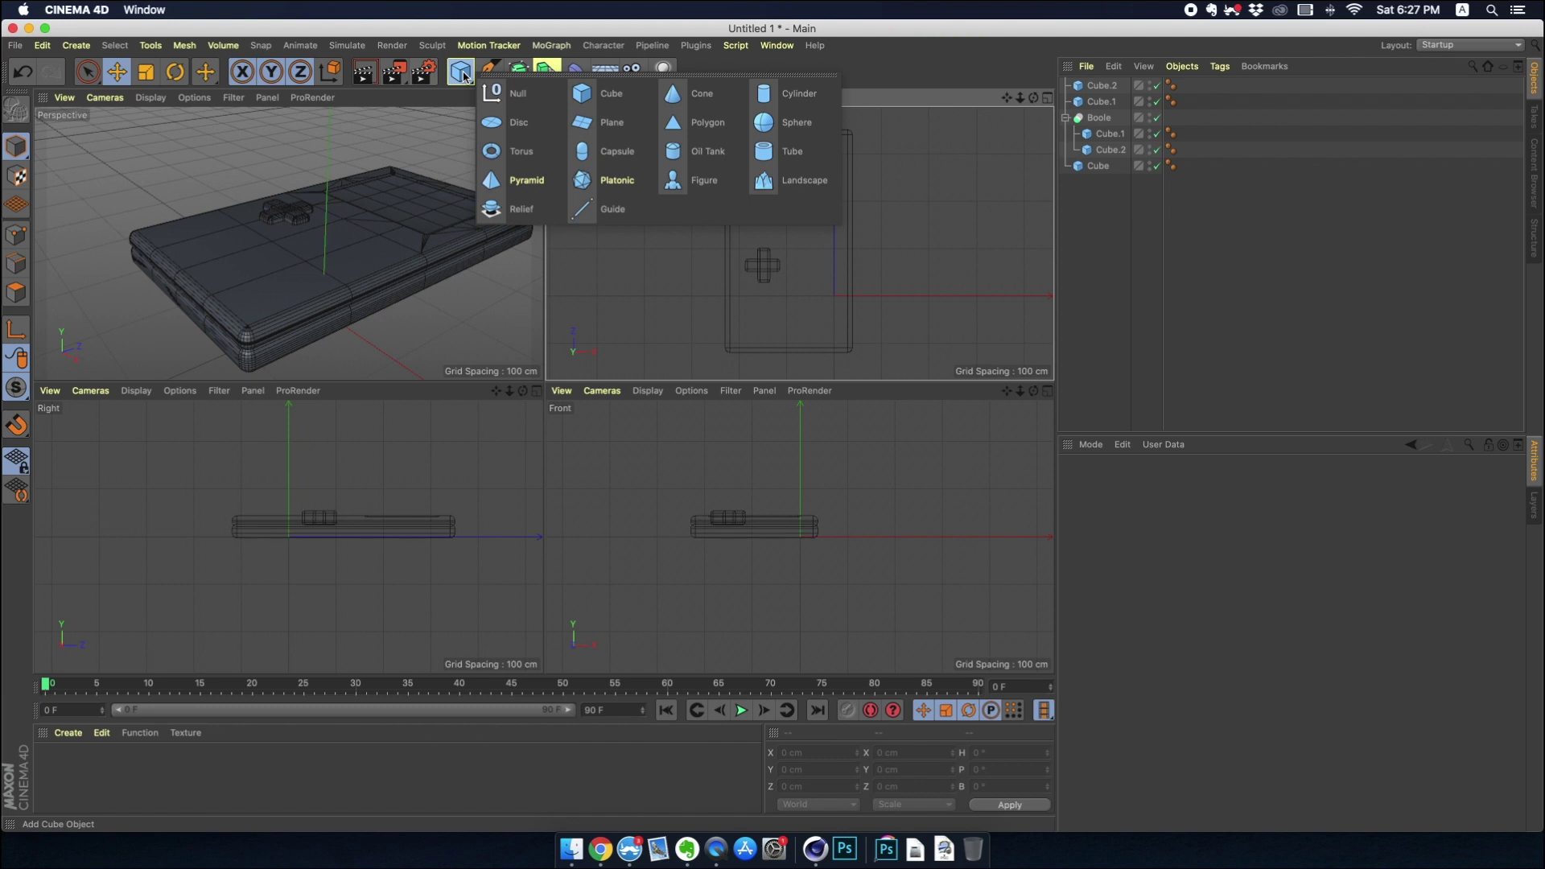
{"action": "left_click", "coordinate": [761, 98]}
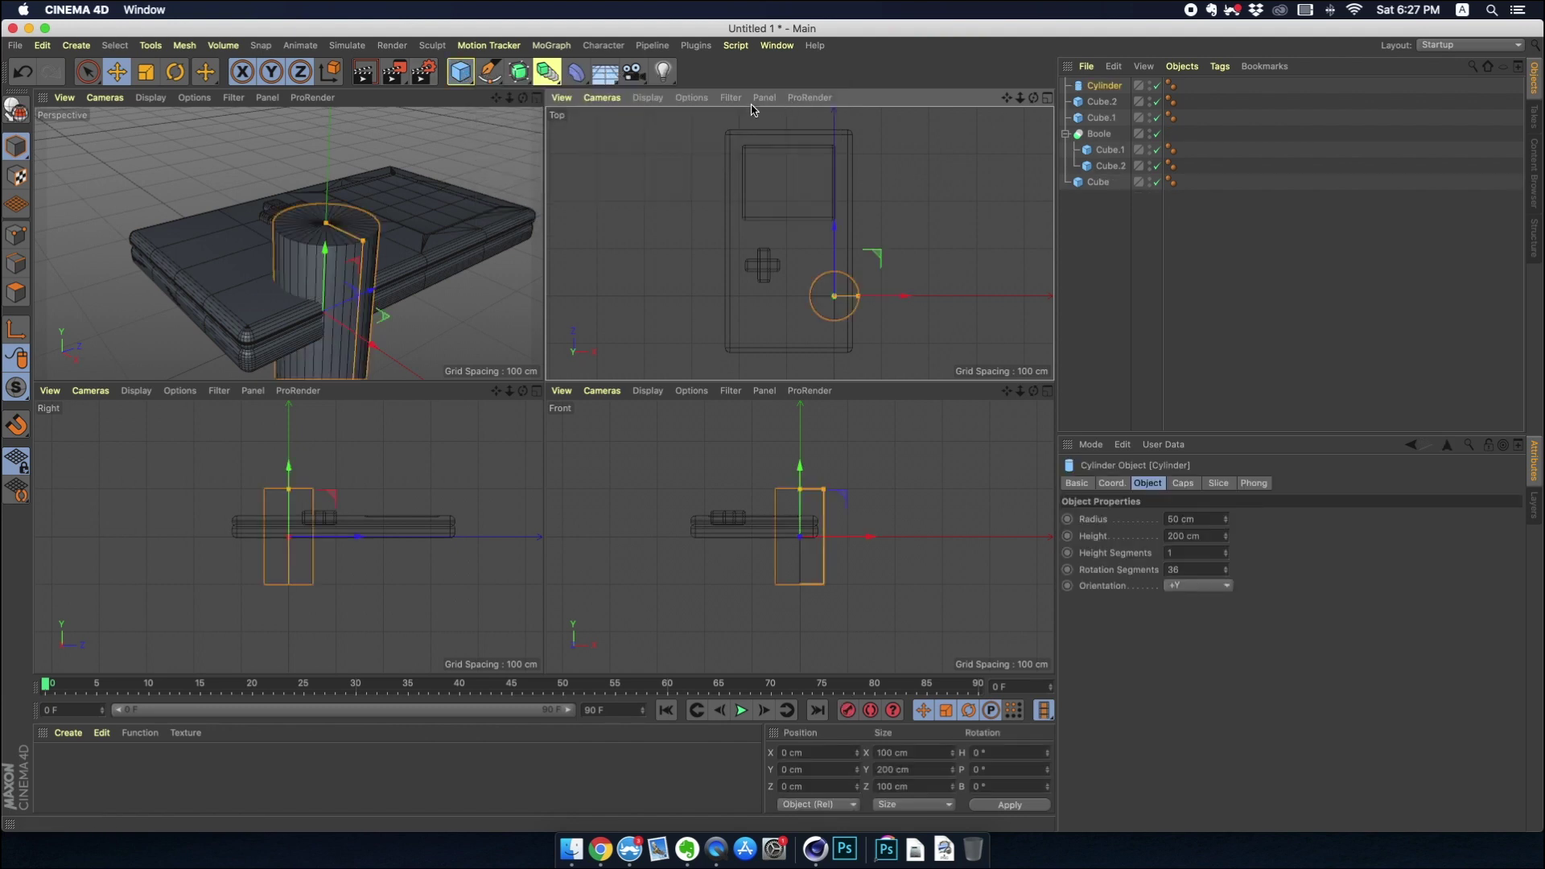
{"action": "left_click", "coordinate": [1180, 484]}
{"action": "left_click", "coordinate": [1131, 556]}
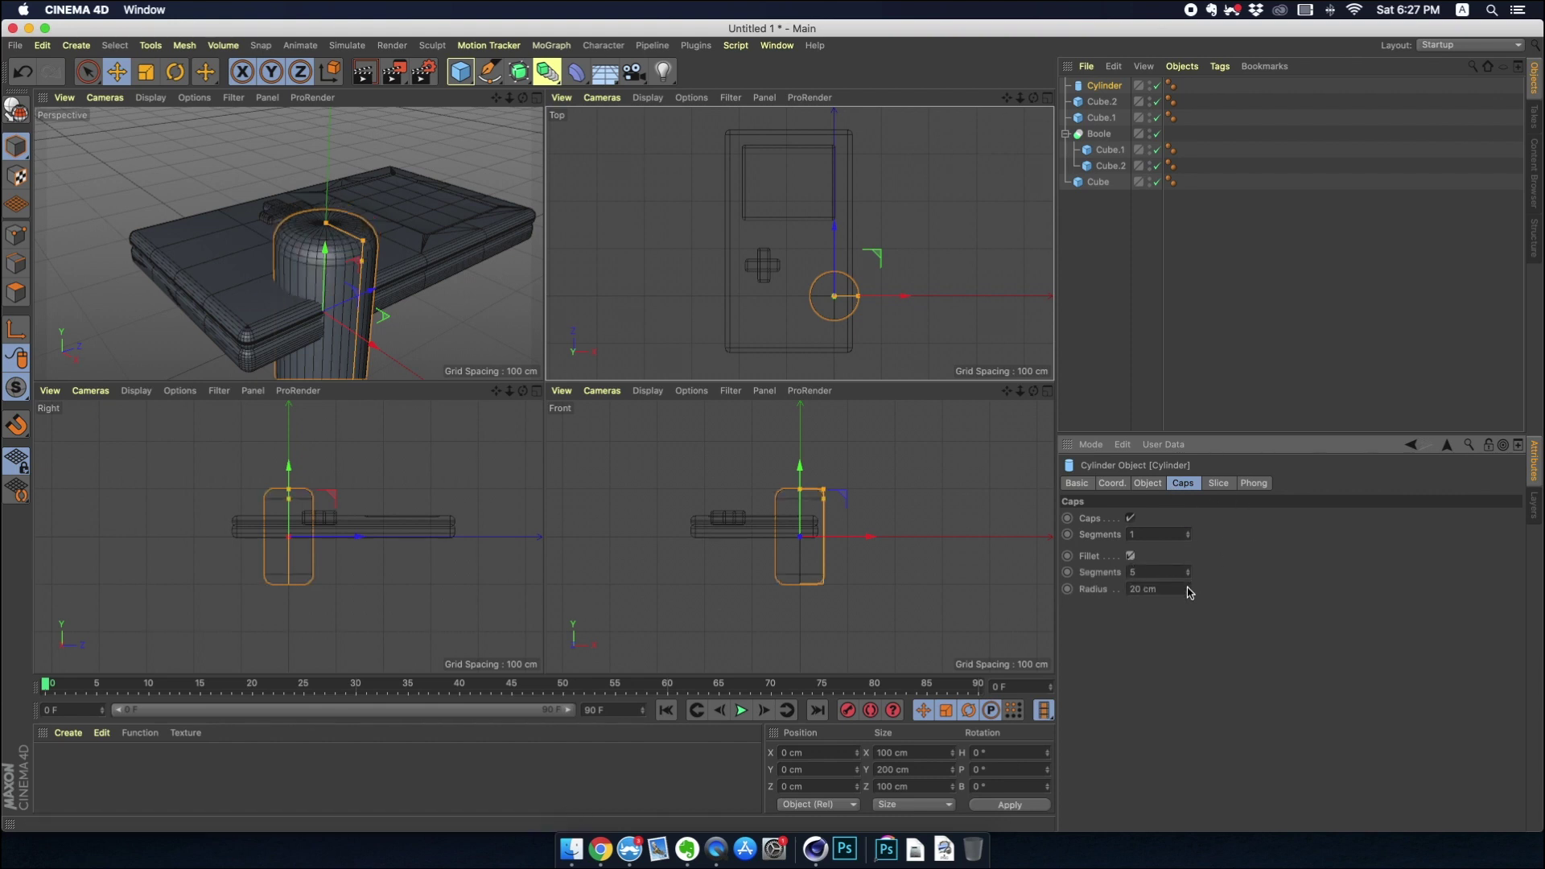
{"action": "left_click_drag", "start_coordinate": [1188, 590], "coordinate": [1188, 600]}
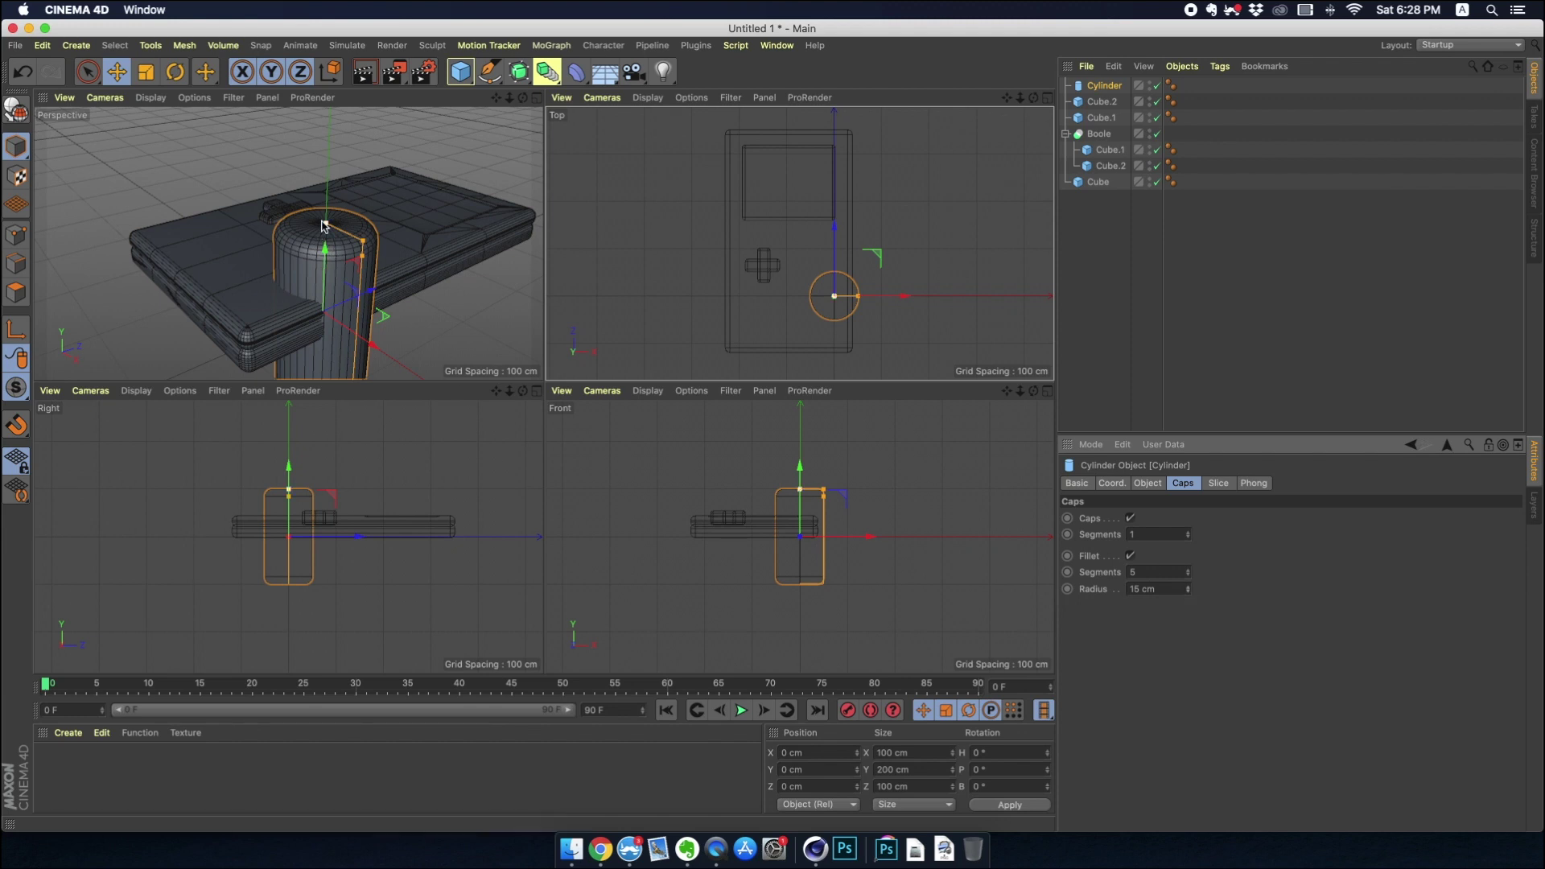
Shorten and raise the cylinder to about Y 50 cm, and scale it down to about 27 cm wide and 16 cm high.
{"action": "mouse_move", "coordinate": [326, 223]}
{"action": "left_mouse_down"}
{"action": "mouse_move", "coordinate": [321, 330]}
{"action": "mouse_move", "coordinate": [330, 213]}
{"action": "left_mouse_up"}
{"action": "left_click", "coordinate": [119, 75]}
{"action": "left_click", "coordinate": [146, 75]}
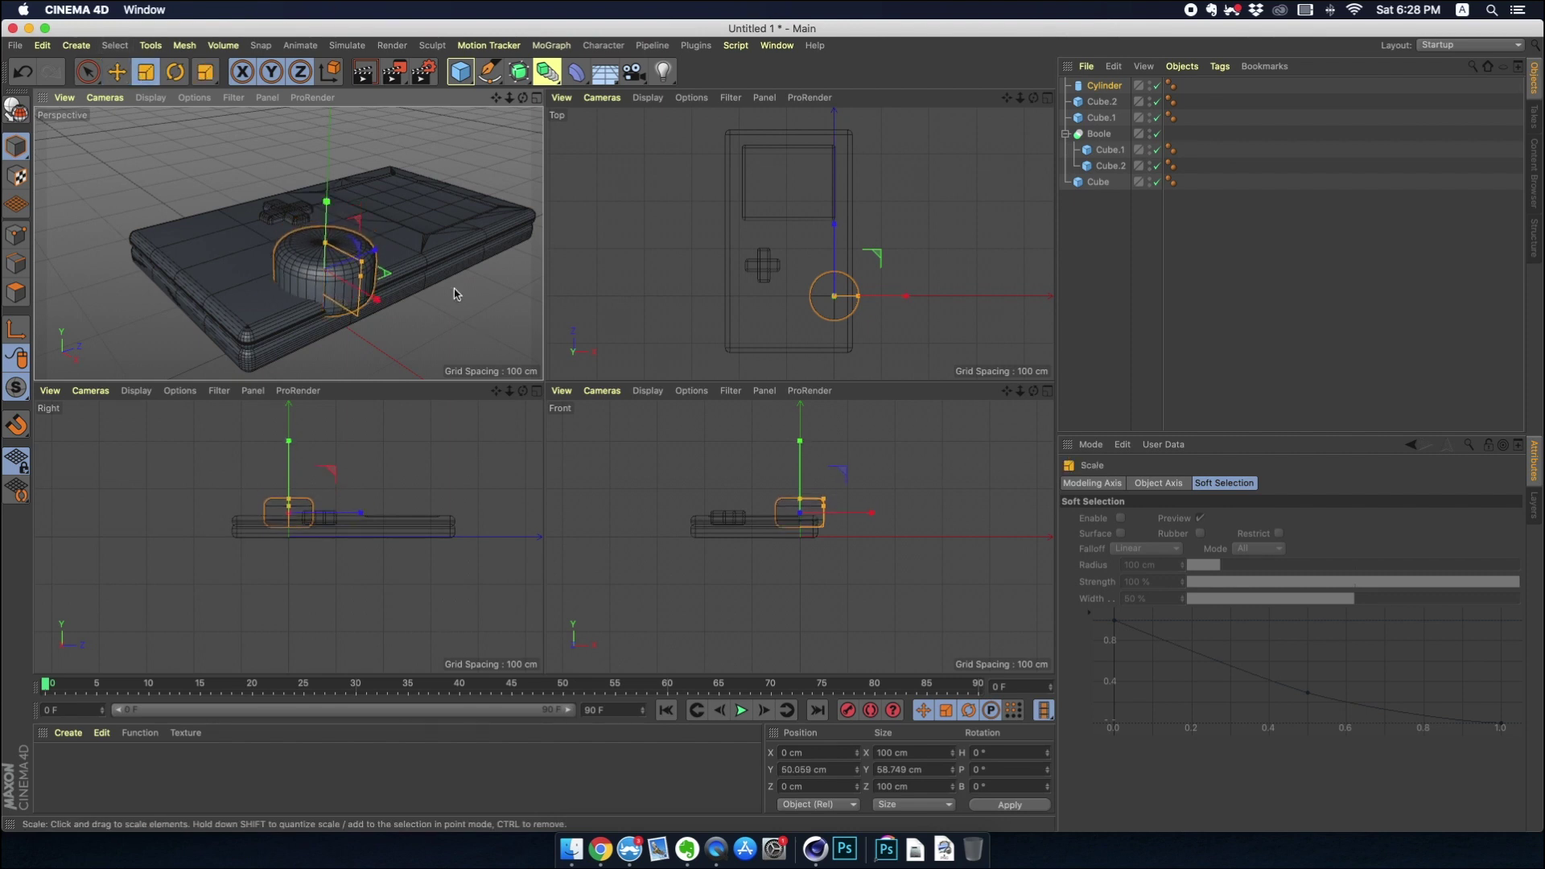
{"action": "left_click_drag", "start_coordinate": [456, 293], "coordinate": [346, 294]}
{"action": "left_click_drag", "start_coordinate": [508, 272], "coordinate": [358, 322]}
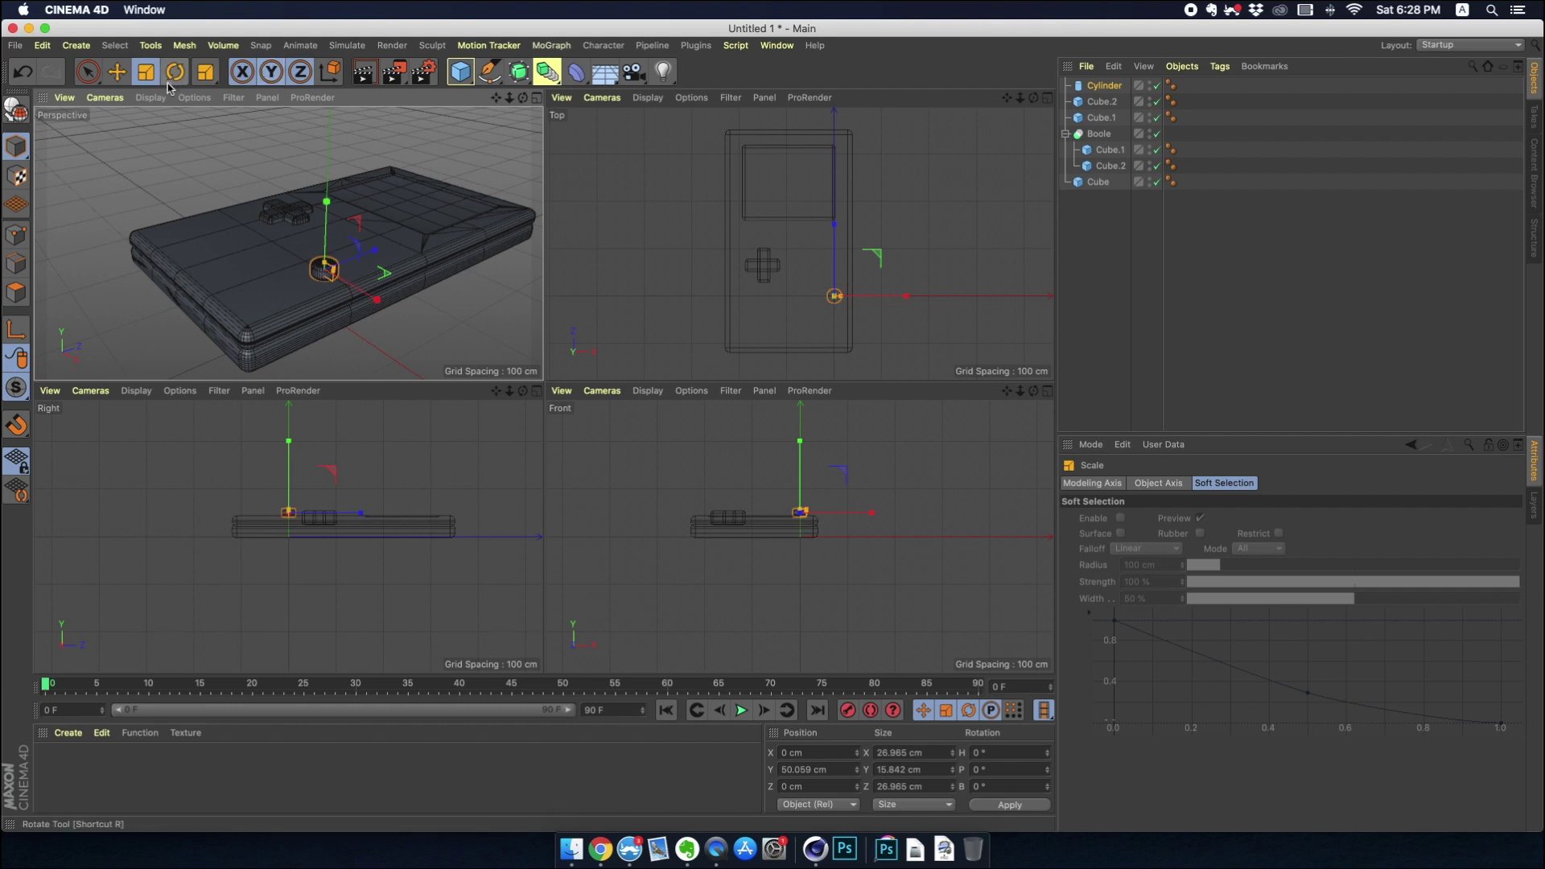
Lower the small cylinder into the upper slab's surface to about Y 45 cm.
{"action": "left_click", "coordinate": [116, 71]}
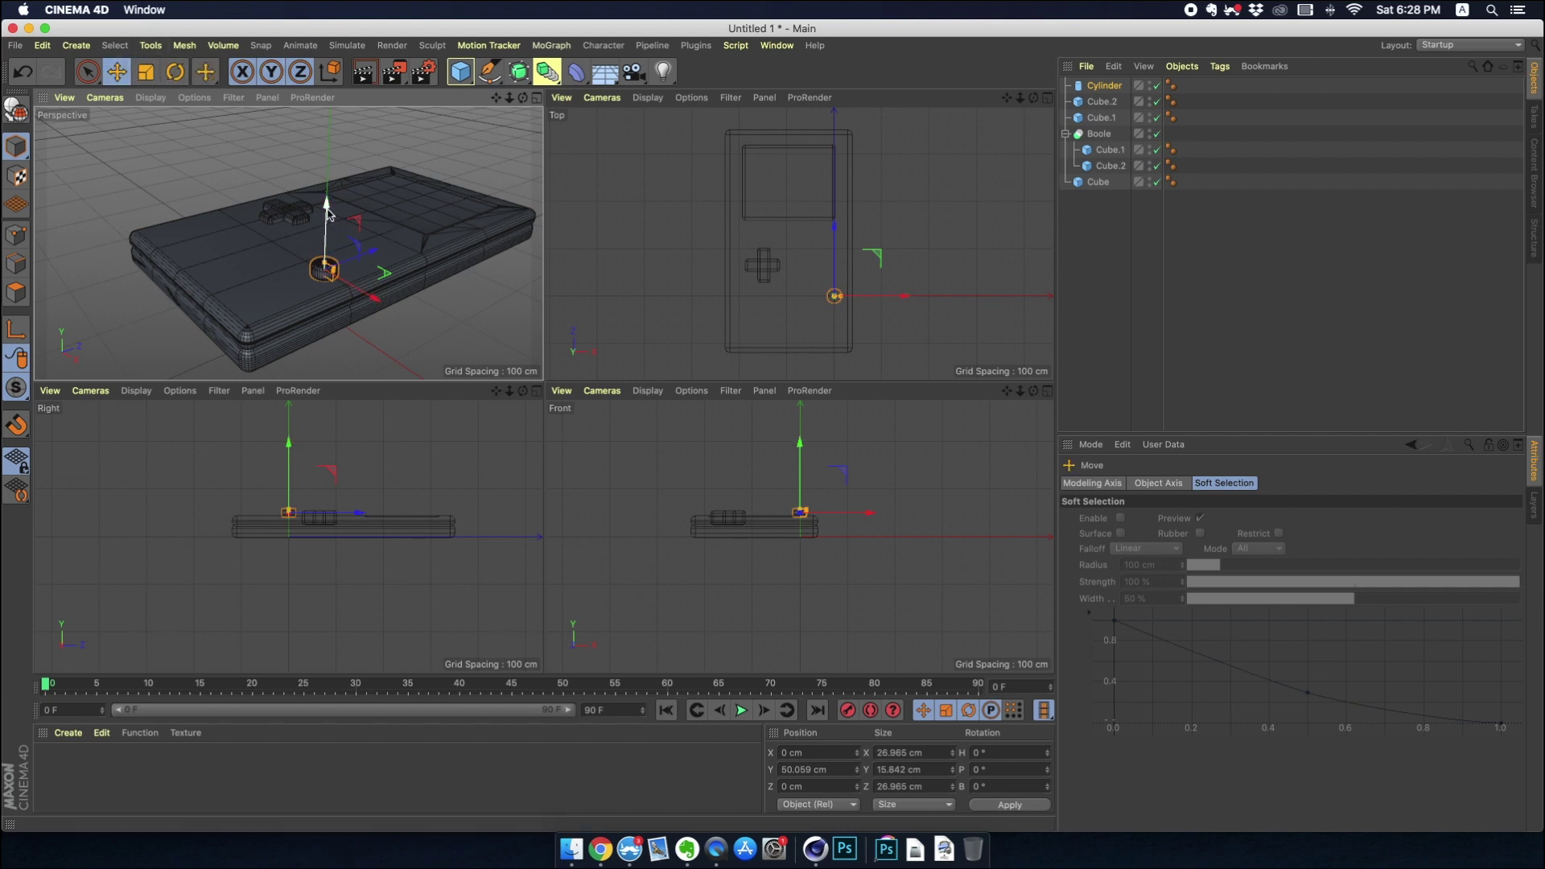
{"action": "left_click_drag", "start_coordinate": [328, 214], "coordinate": [326, 219]}
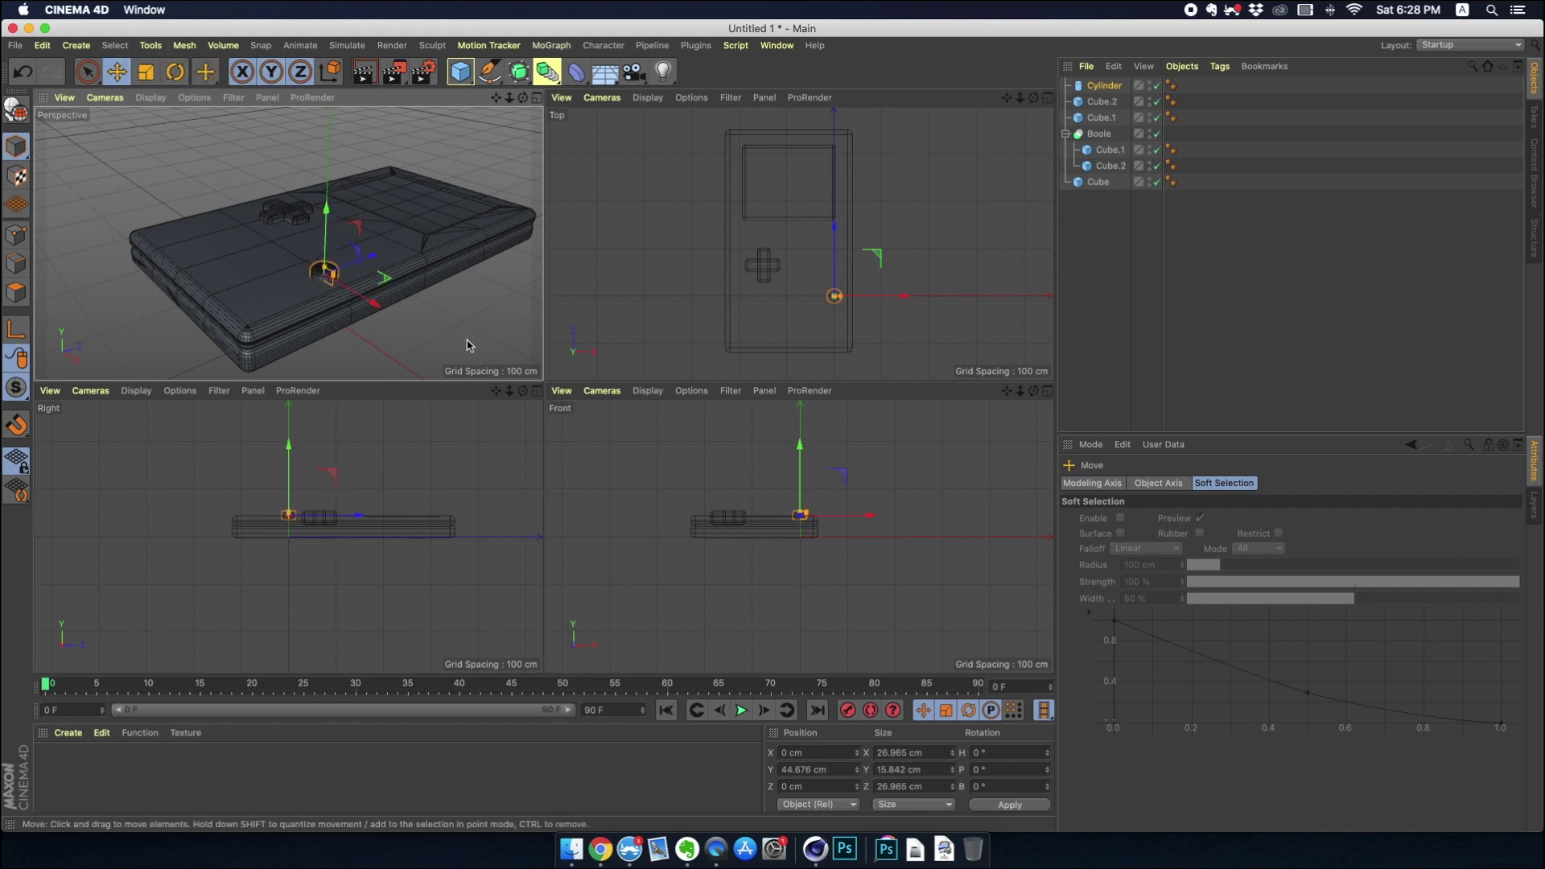
{"action": "left_click", "coordinate": [1067, 115]}
Place the cylinder across from the plus-shaped pad as a round button at about X -49 cm and Z 38 cm.
{"action": "left_click", "coordinate": [1048, 98]}
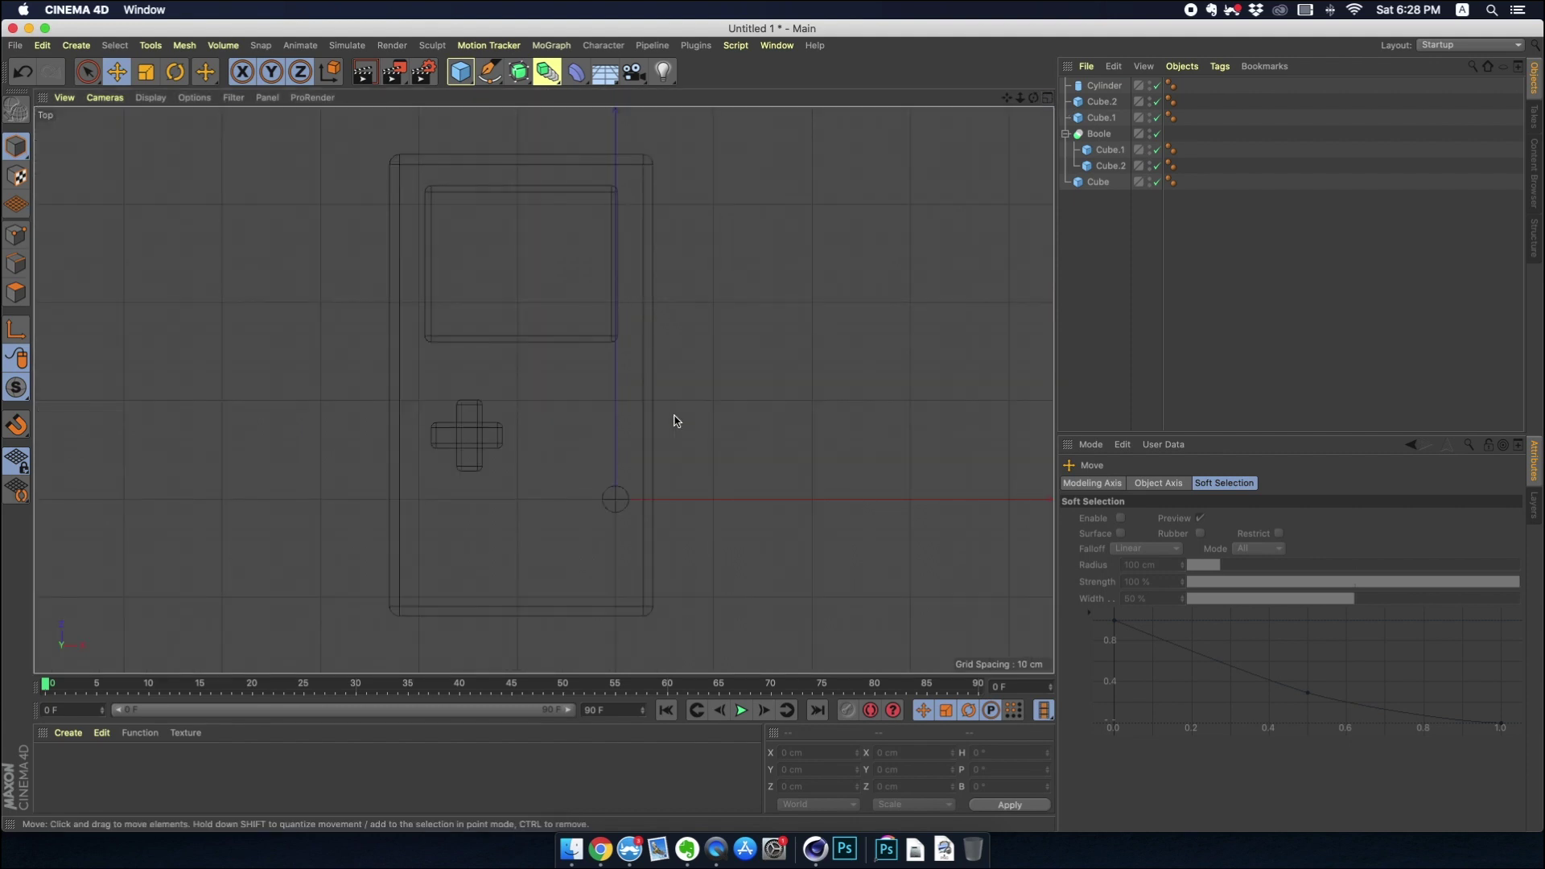
{"action": "left_click", "coordinate": [605, 496]}
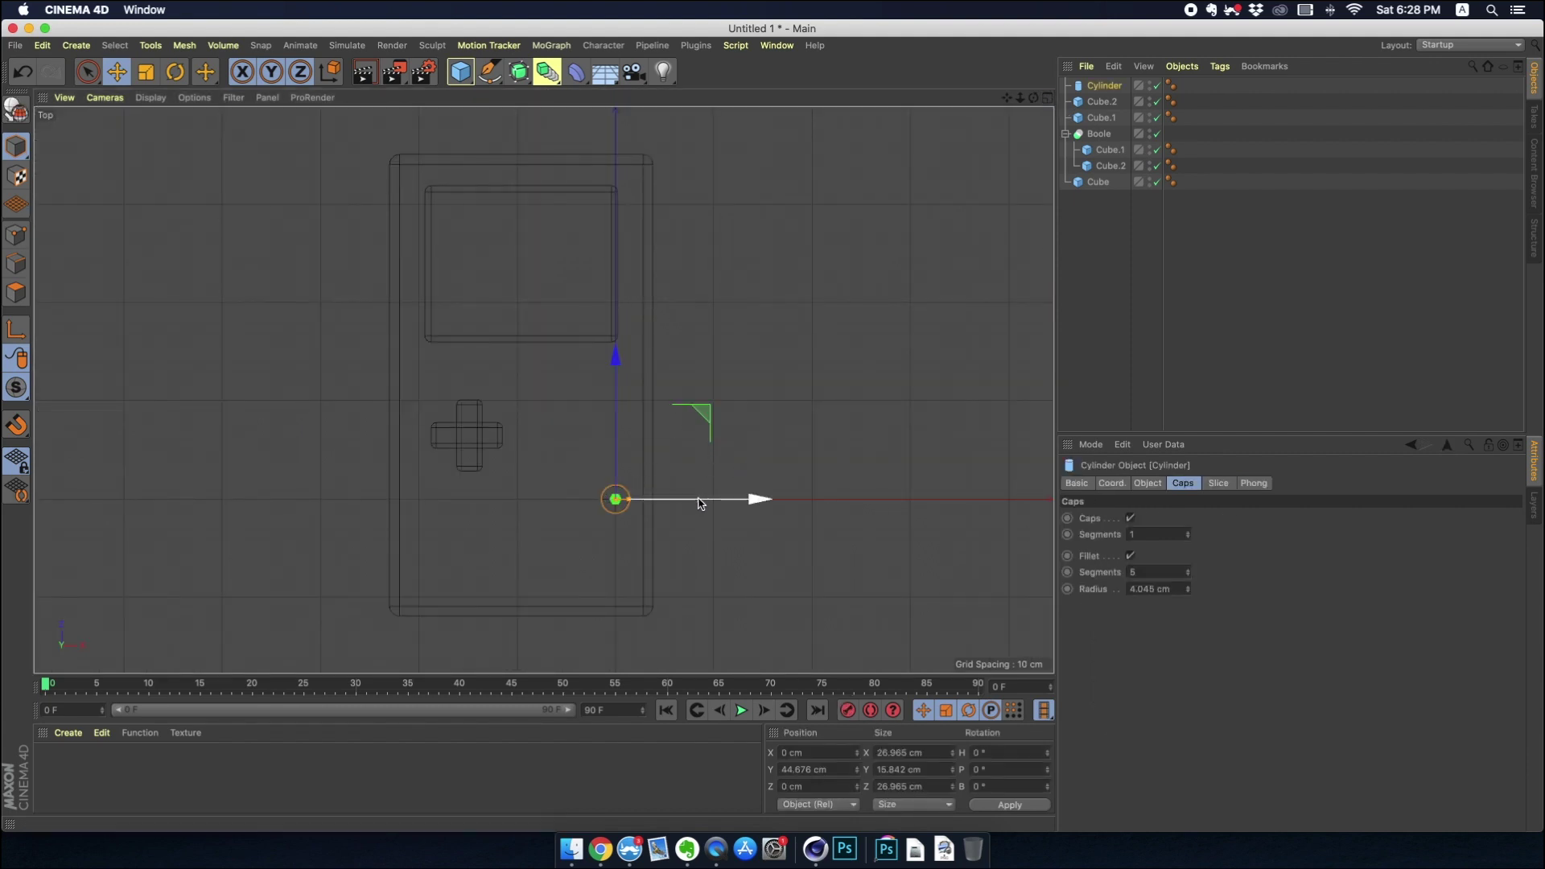
{"action": "left_click_drag", "start_coordinate": [699, 499], "coordinate": [650, 499]}
{"action": "left_click_drag", "start_coordinate": [570, 425], "coordinate": [572, 388]}
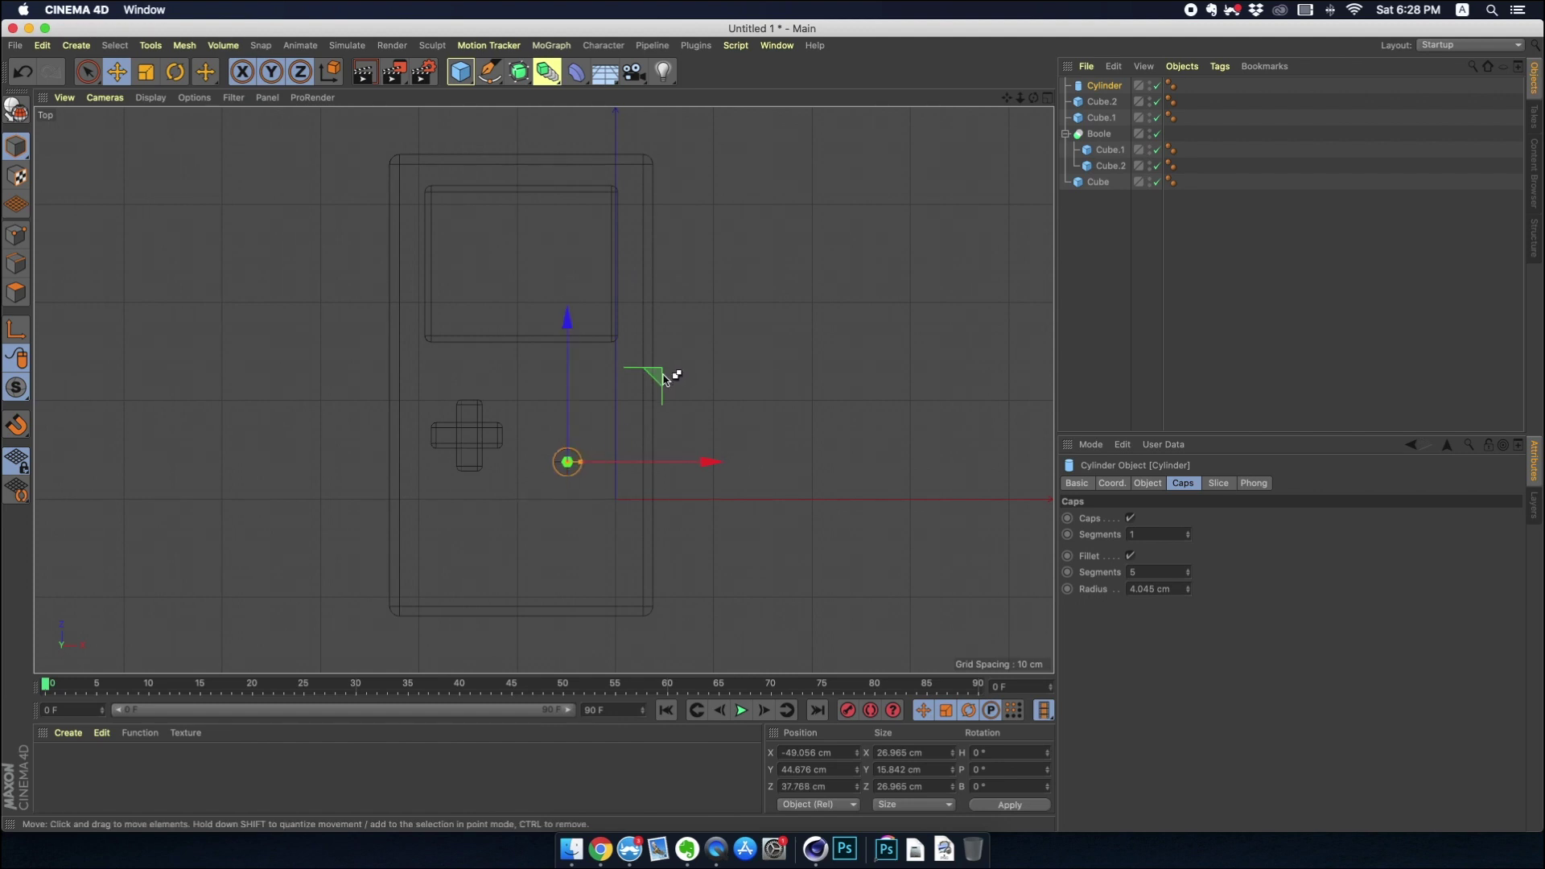
Duplicate the round button diagonally to about X -15 cm and Z 86 cm as a second button.
{"action": "left_click_drag", "start_coordinate": [665, 378], "coordinate": [693, 330], "text": "ctrl"}
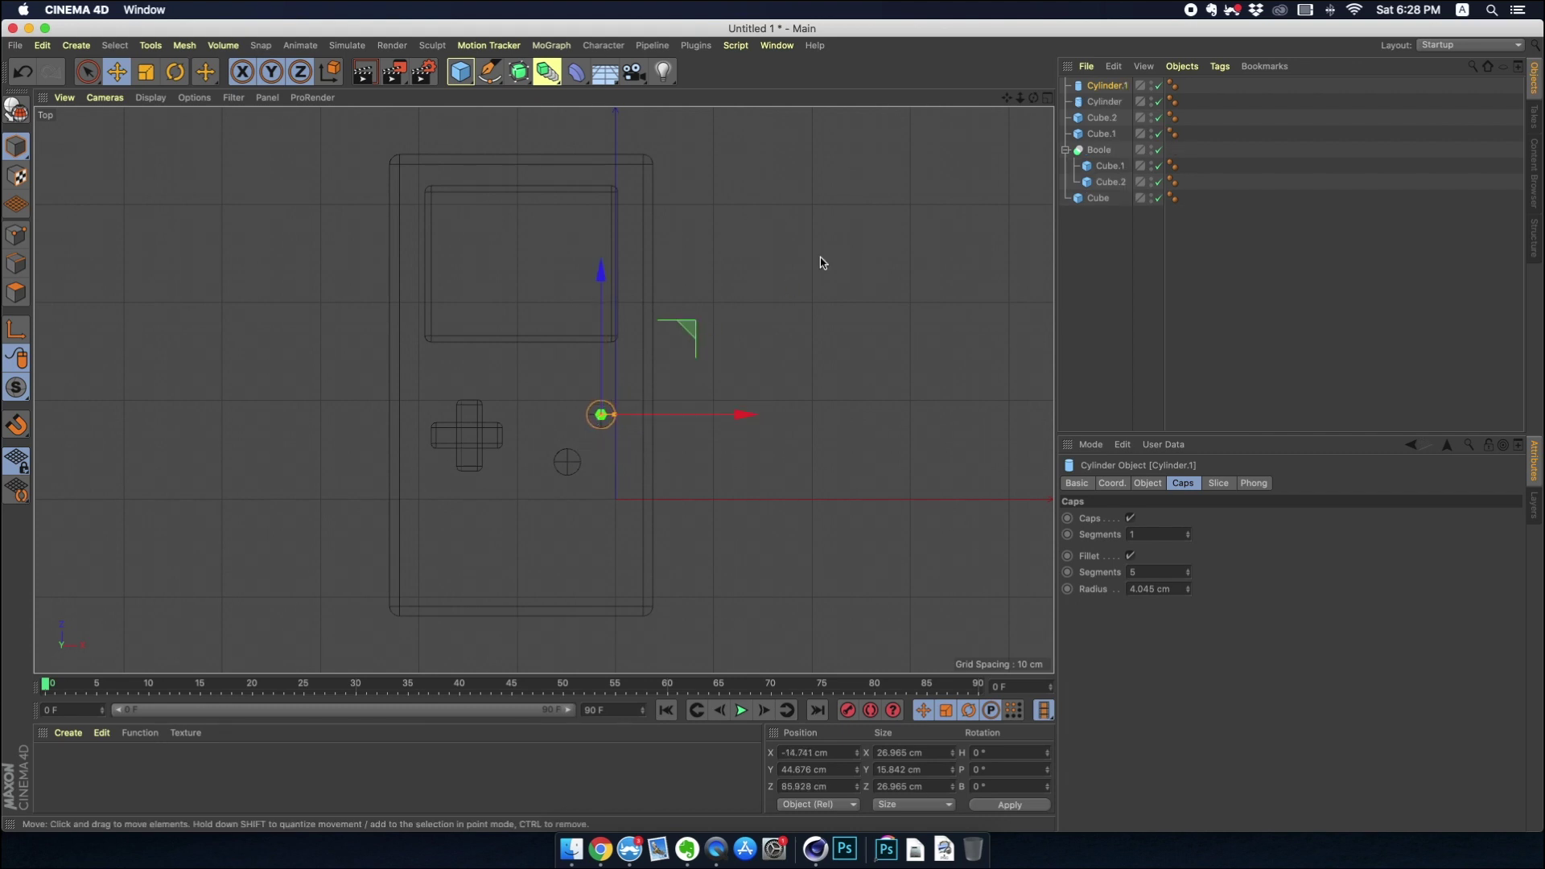
{"action": "left_click", "coordinate": [821, 263]}
{"action": "left_click", "coordinate": [1047, 97]}
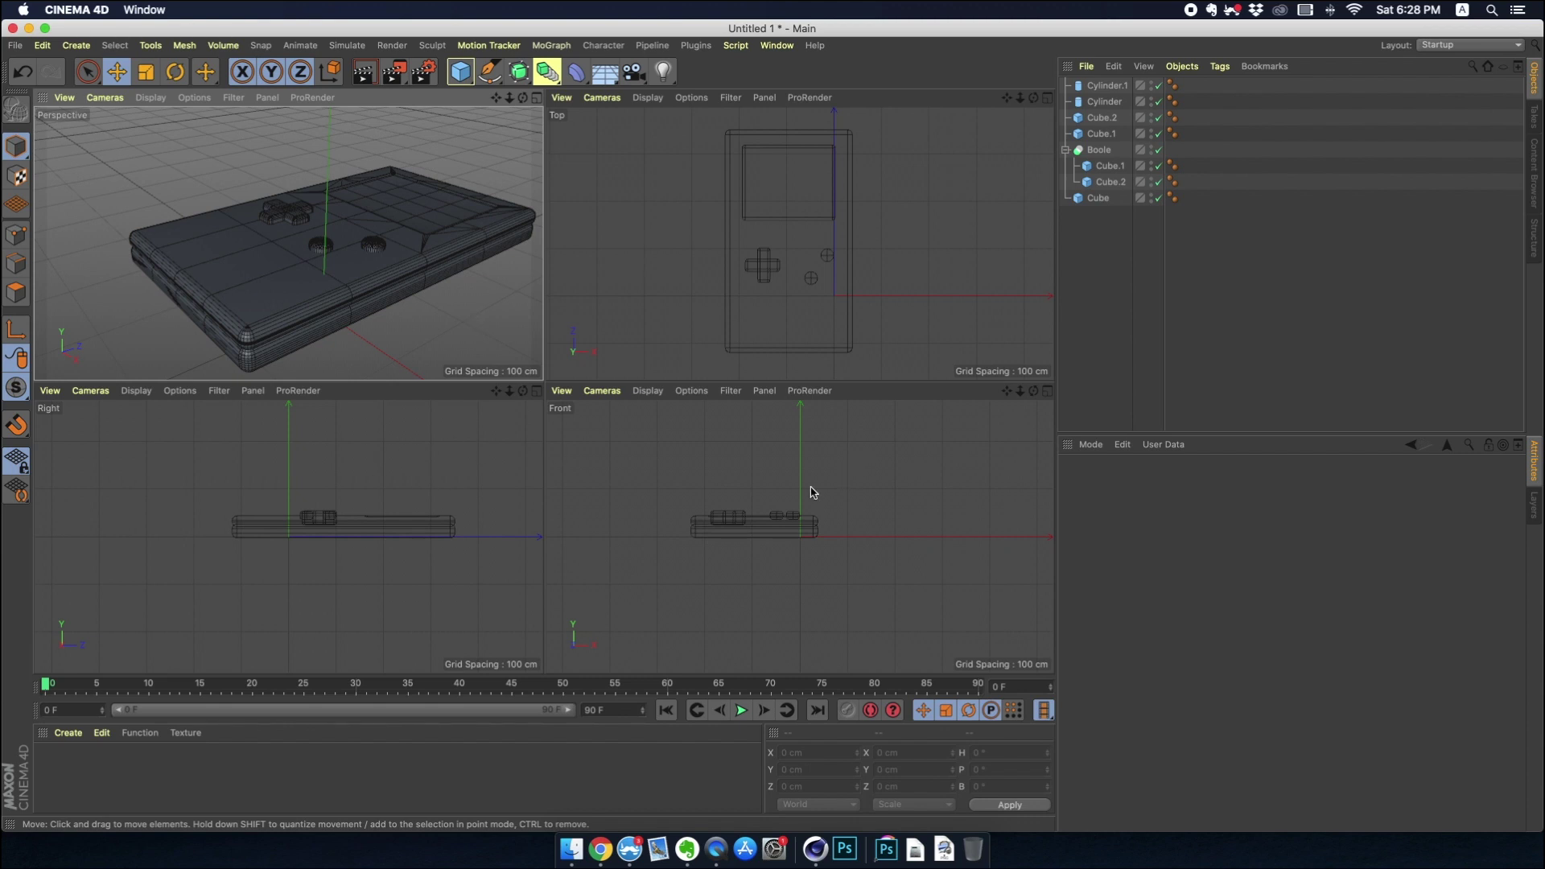
{"action": "left_click", "coordinate": [778, 501]}
{"action": "scroll", "coordinate": [351, 352], "scroll_direction": "down", "scroll_amount": 3}
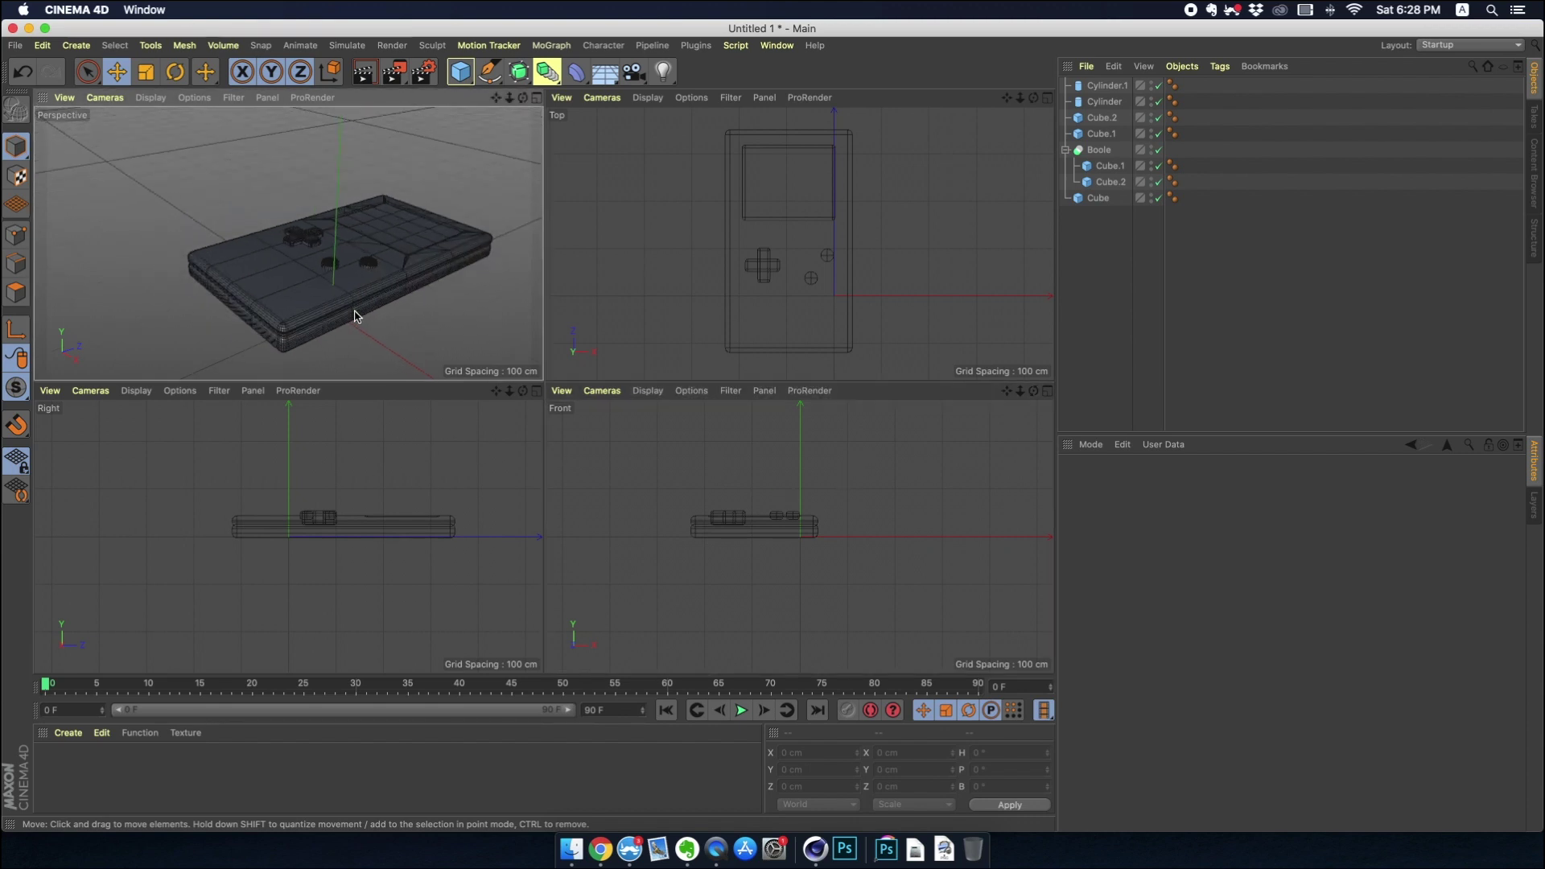
{"action": "left_click", "coordinate": [537, 97]}
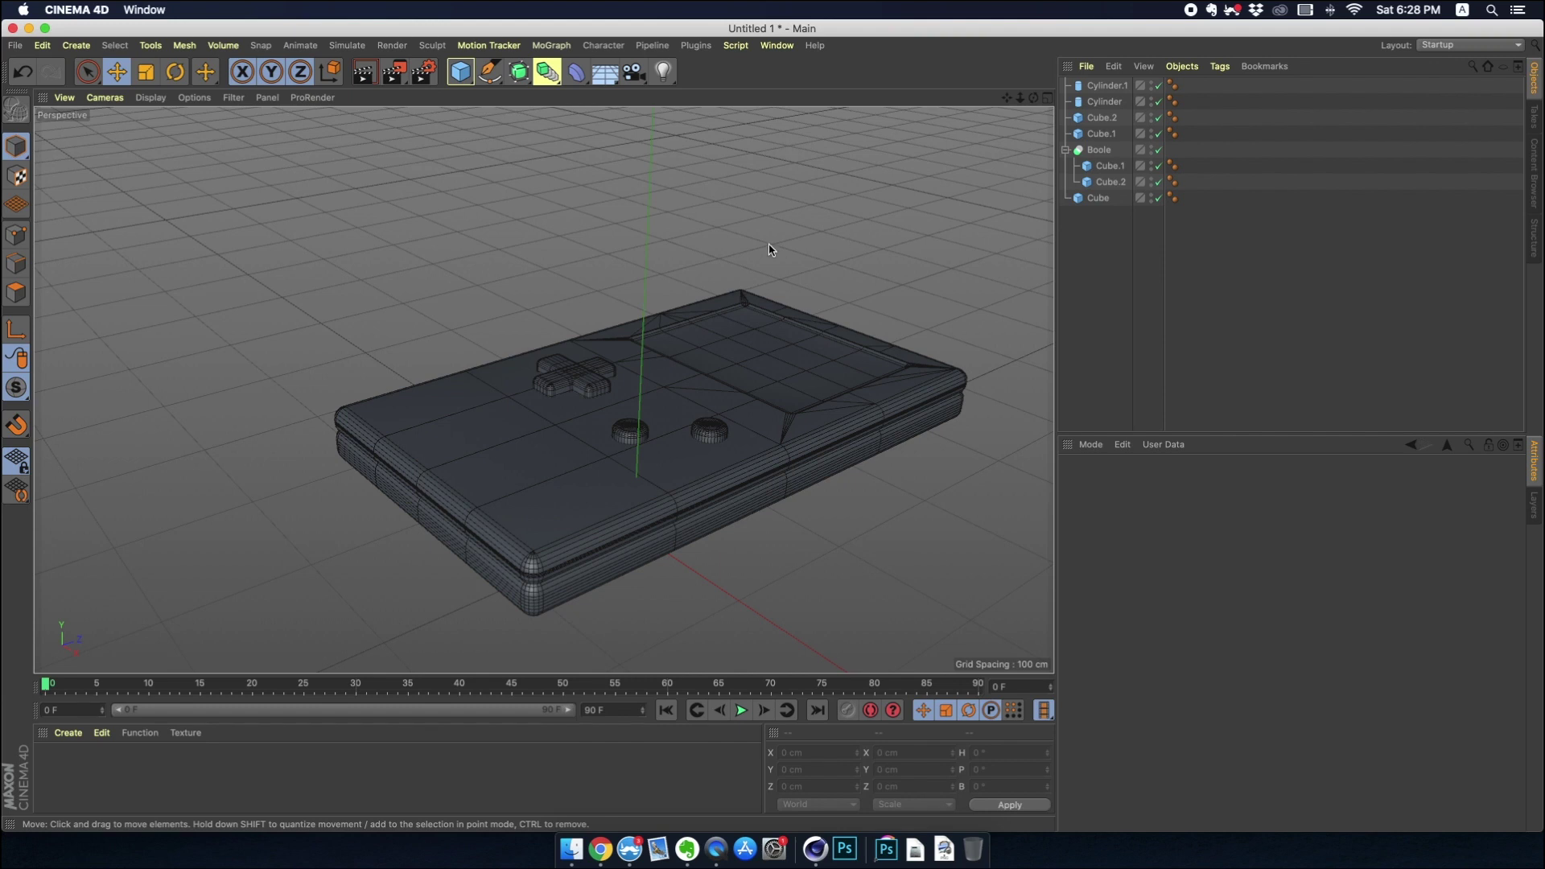
{"action": "scroll", "coordinate": [769, 250], "scroll_direction": "down", "scroll_amount": 2}
{"action": "middle_click", "coordinate": [861, 259]}
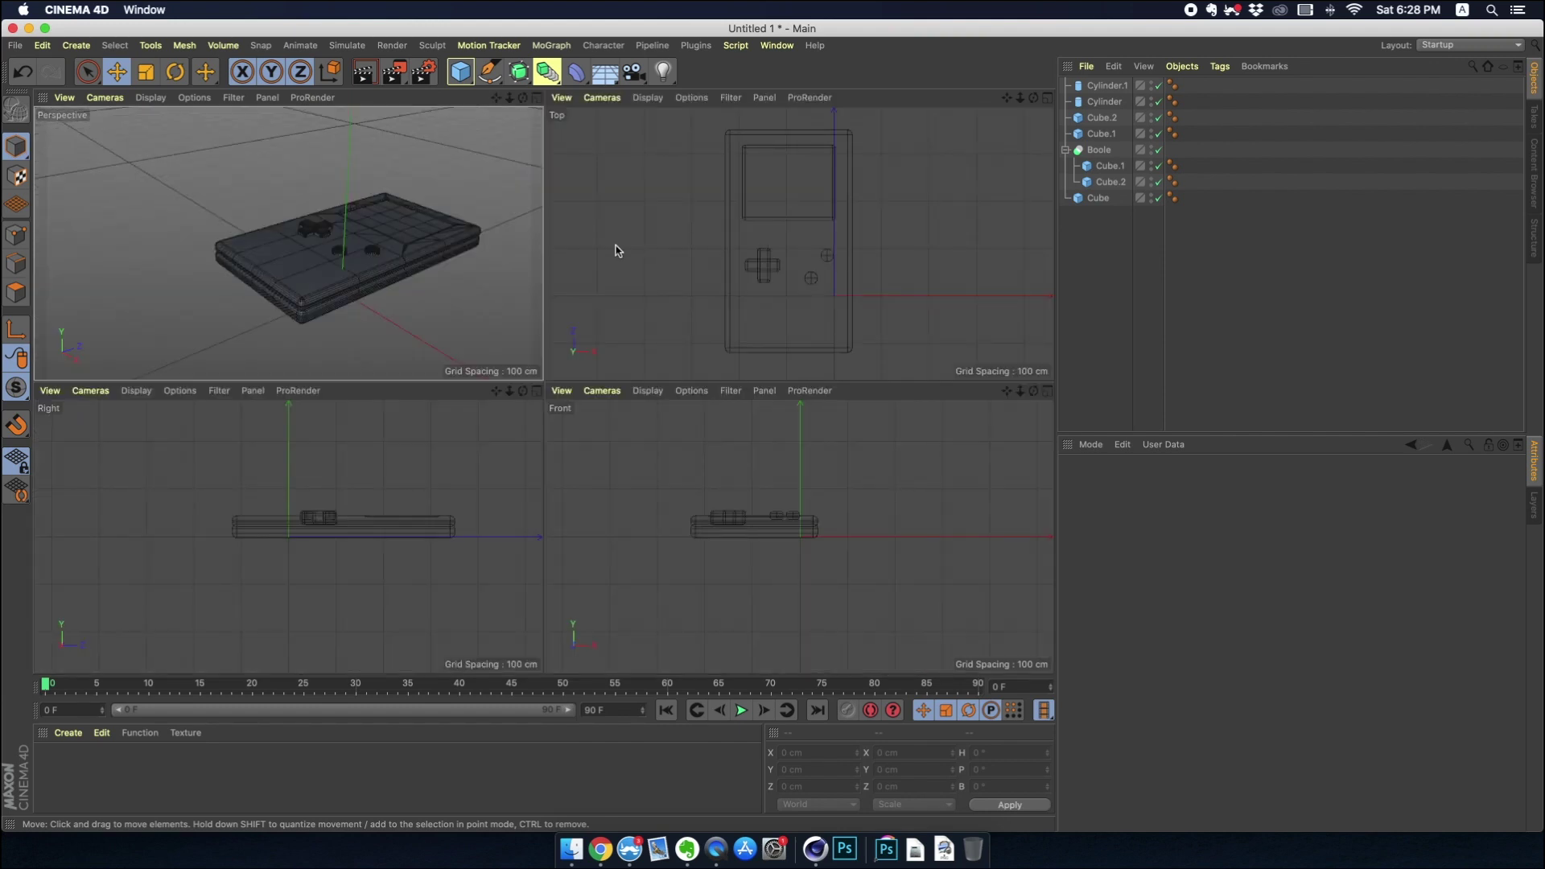
{"action": "left_click", "coordinate": [536, 98]}
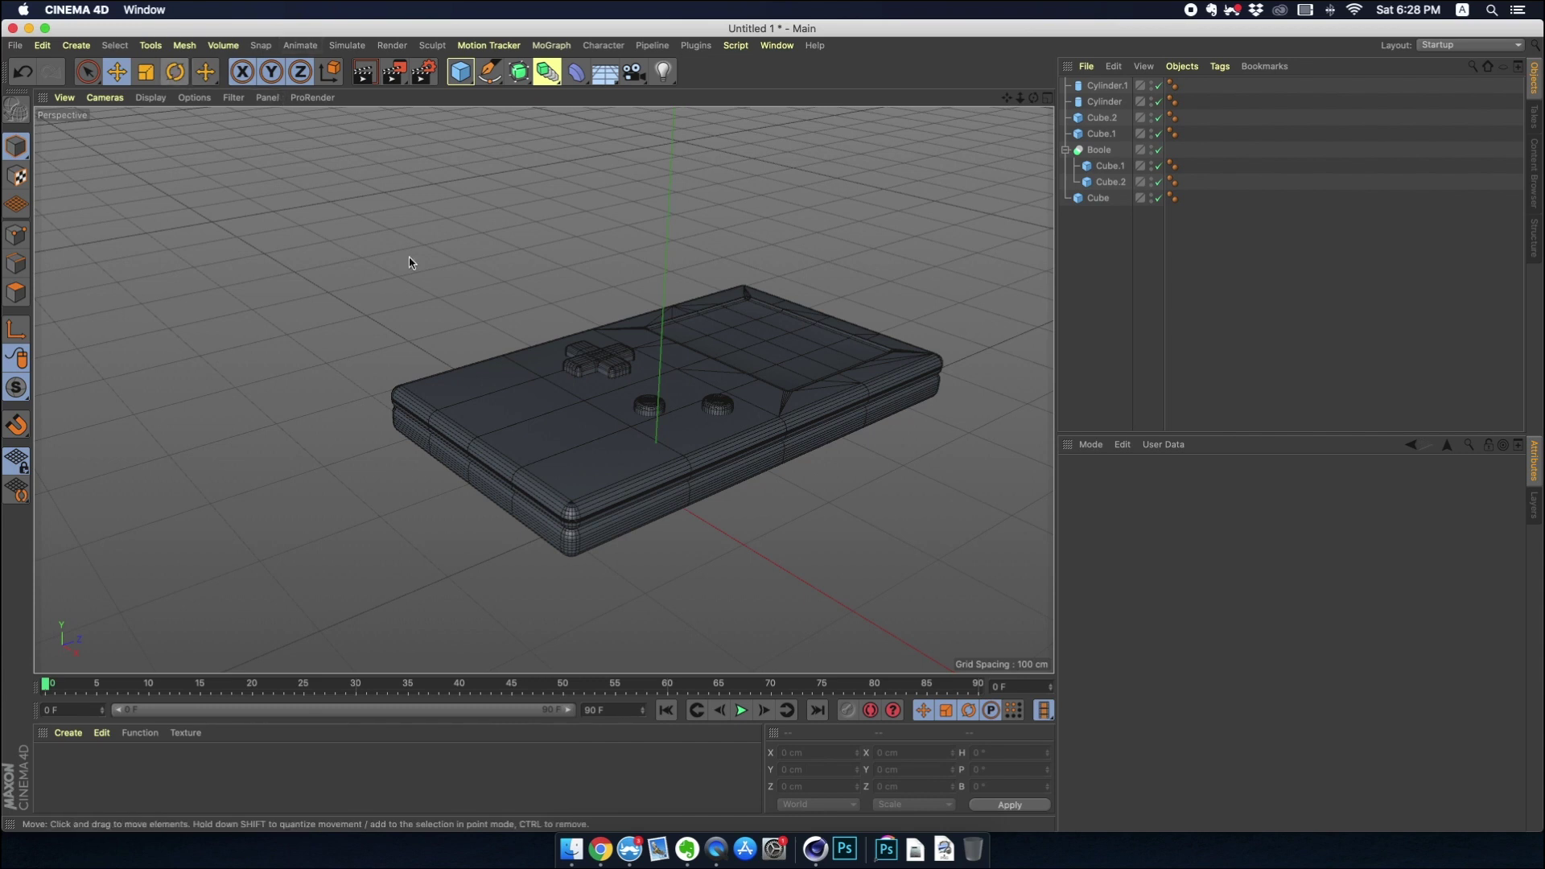
Add a plane primitive and raise it above the console to about Y 85 cm.
{"action": "middle_click_drag", "start_coordinate": [925, 387], "coordinate": [771, 379], "text": "alt"}
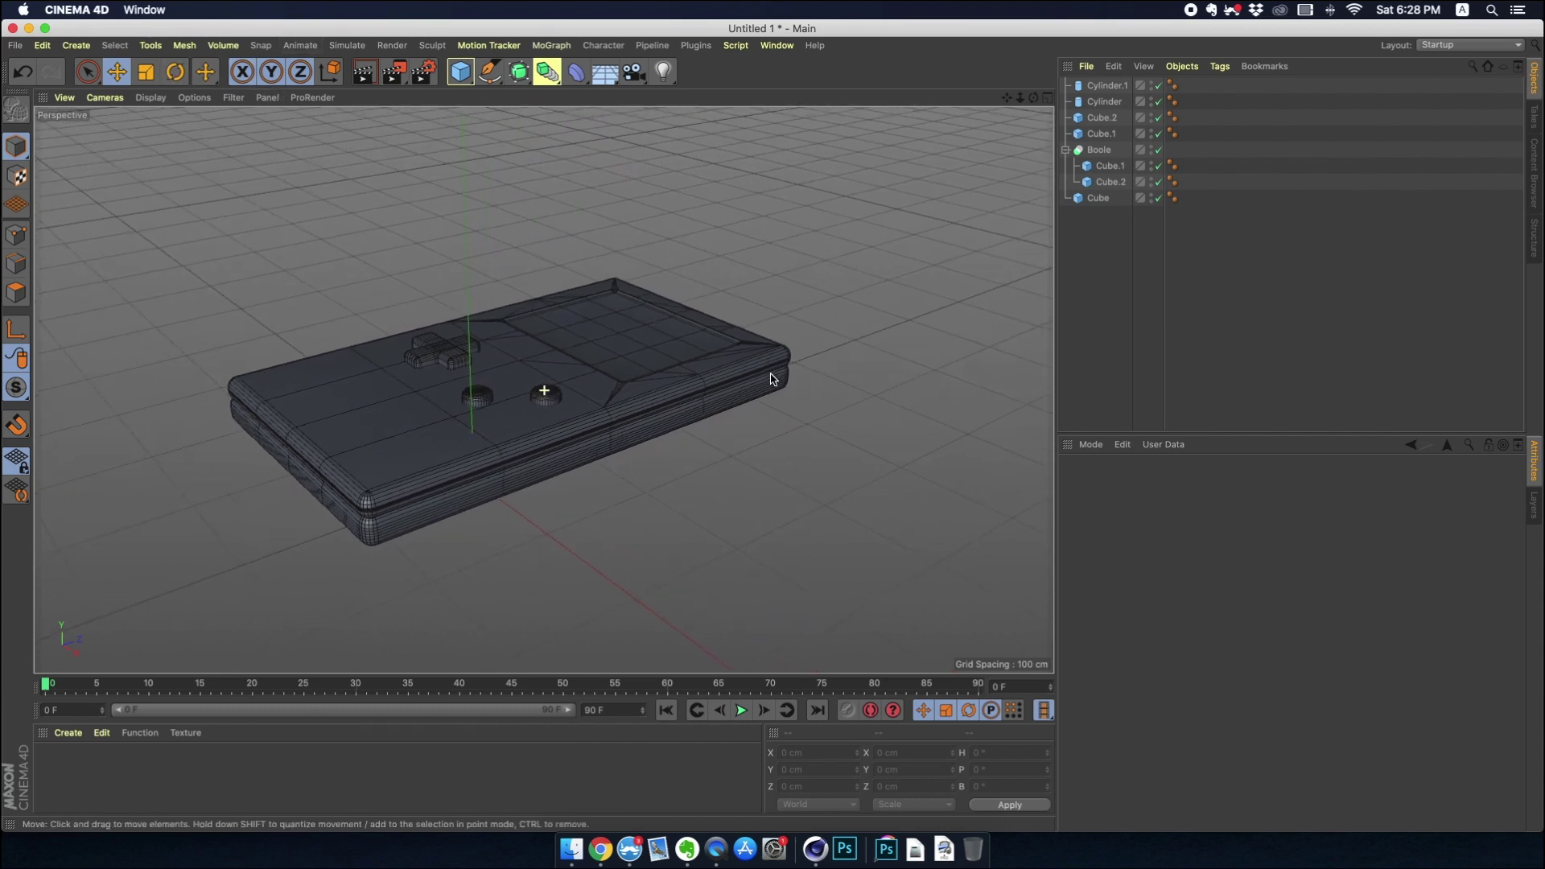
{"action": "left_click", "coordinate": [460, 71]}
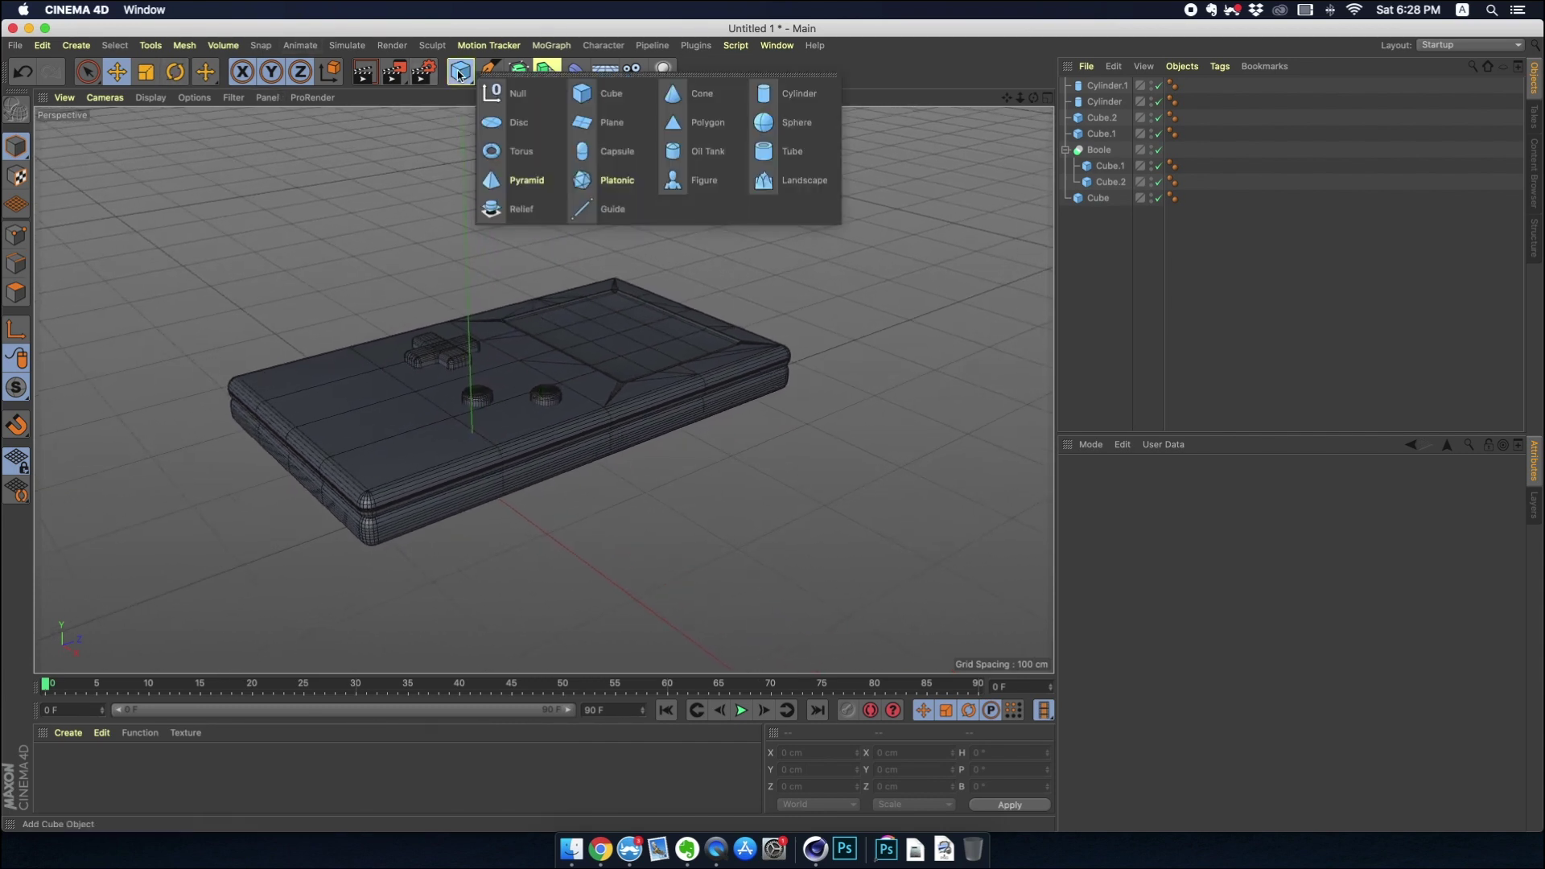
{"action": "left_click", "coordinate": [612, 123]}
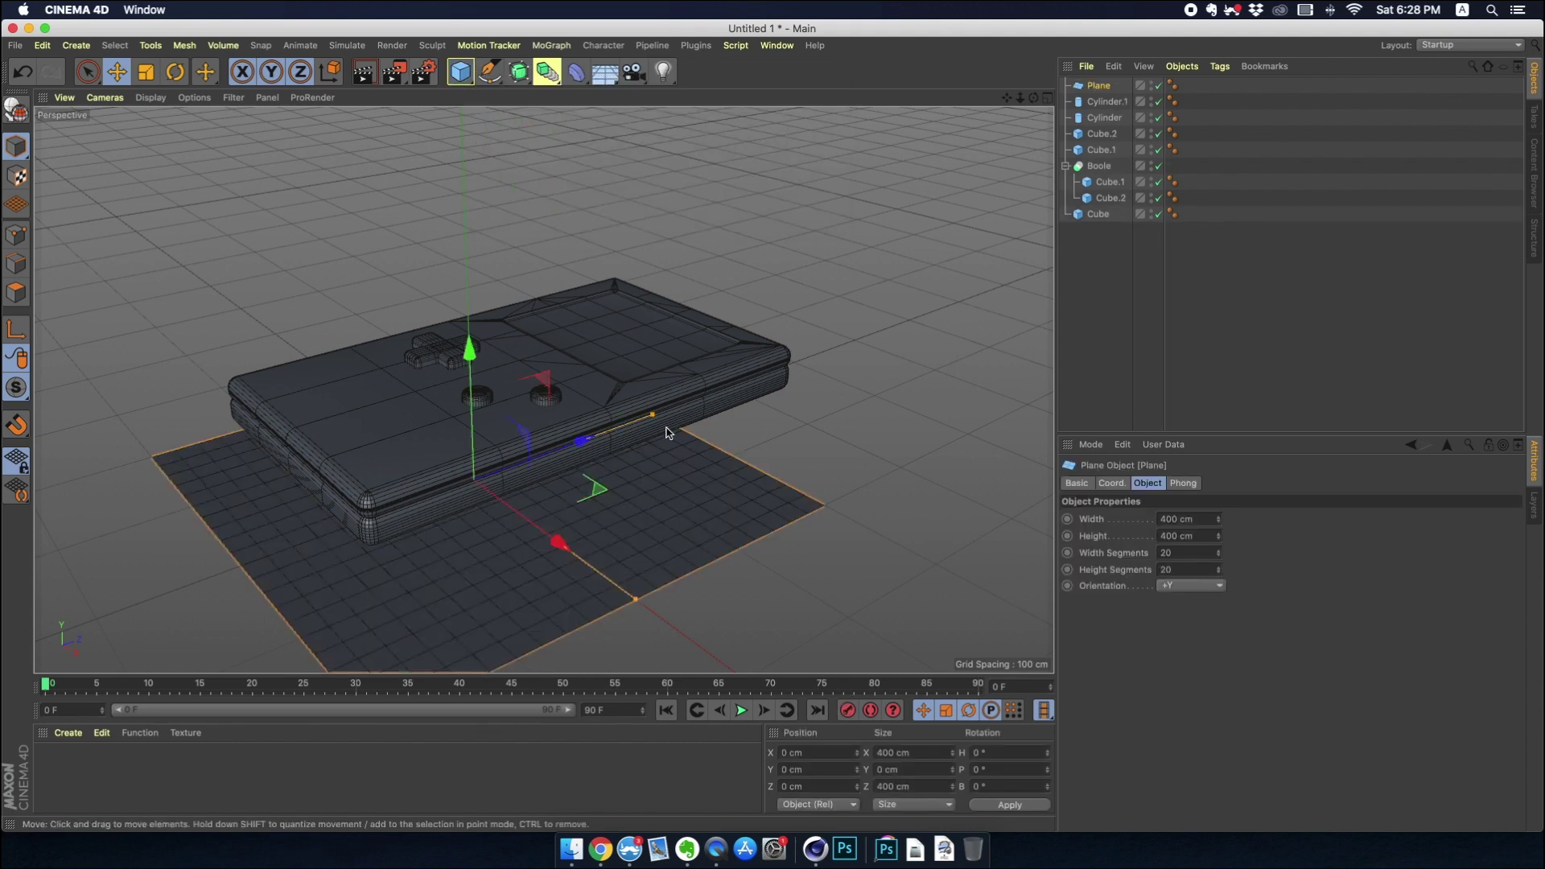
{"action": "left_click_drag", "start_coordinate": [469, 348], "coordinate": [434, 268]}
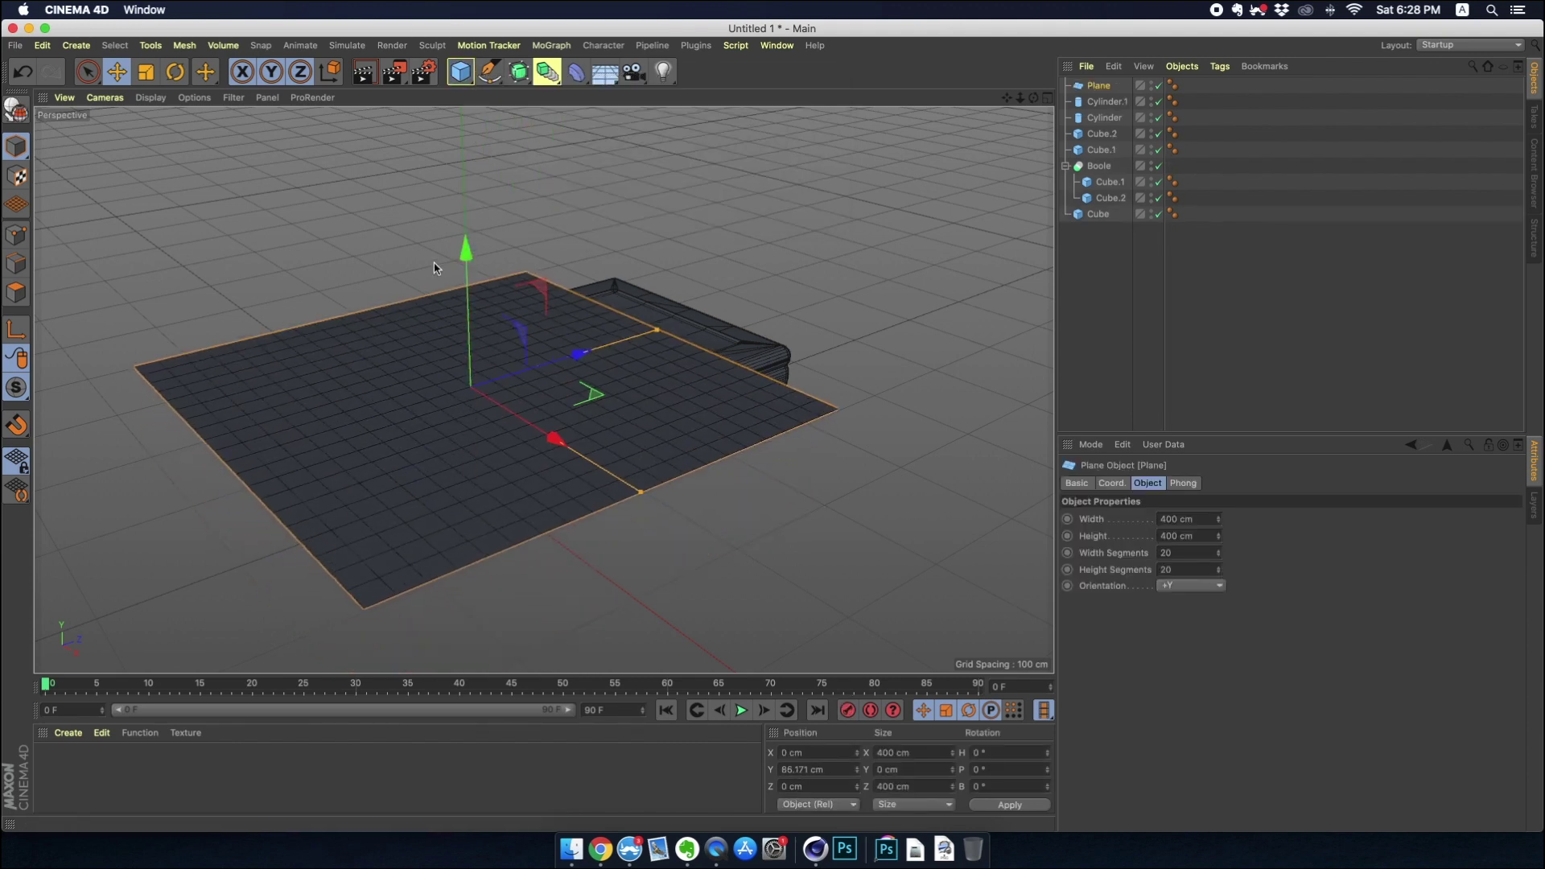
Shrink the plane to about 195 cm along X and 187 cm along Z.
{"action": "left_click", "coordinate": [146, 71]}
{"action": "left_click_drag", "start_coordinate": [657, 332], "coordinate": [563, 355]}
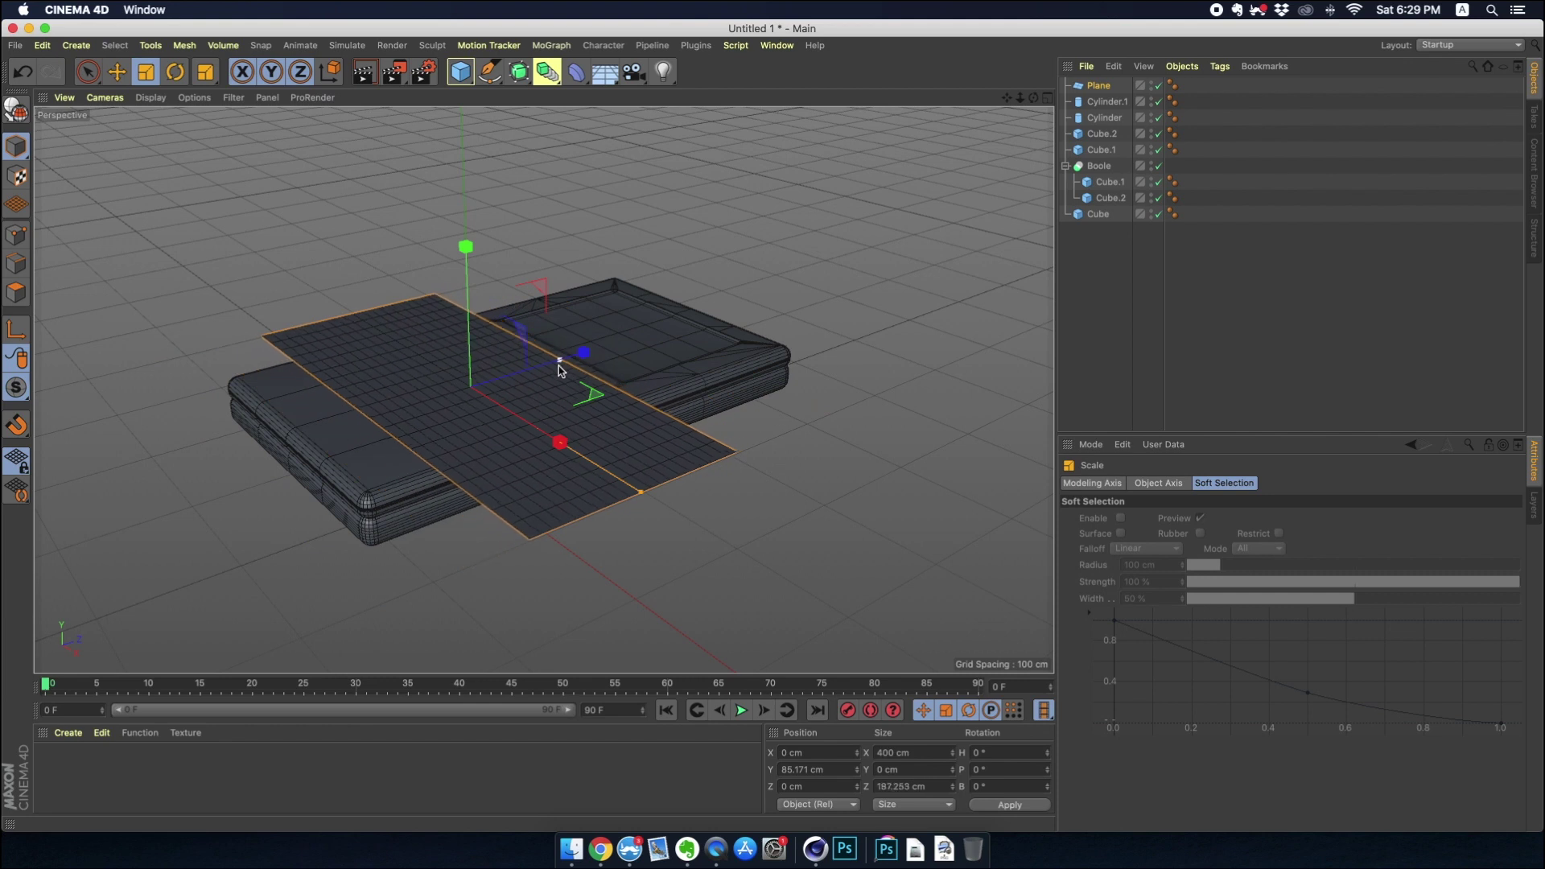
{"action": "left_click_drag", "start_coordinate": [640, 496], "coordinate": [545, 435]}
Move the plane over the screen recess at about Z 176 cm and shorten it to about 150 cm along Z.
{"action": "key", "text": "e"}
{"action": "left_click_drag", "start_coordinate": [553, 361], "coordinate": [618, 343]}
{"action": "left_click_drag", "start_coordinate": [500, 377], "coordinate": [666, 331]}
{"action": "left_click_drag", "start_coordinate": [757, 306], "coordinate": [692, 325]}
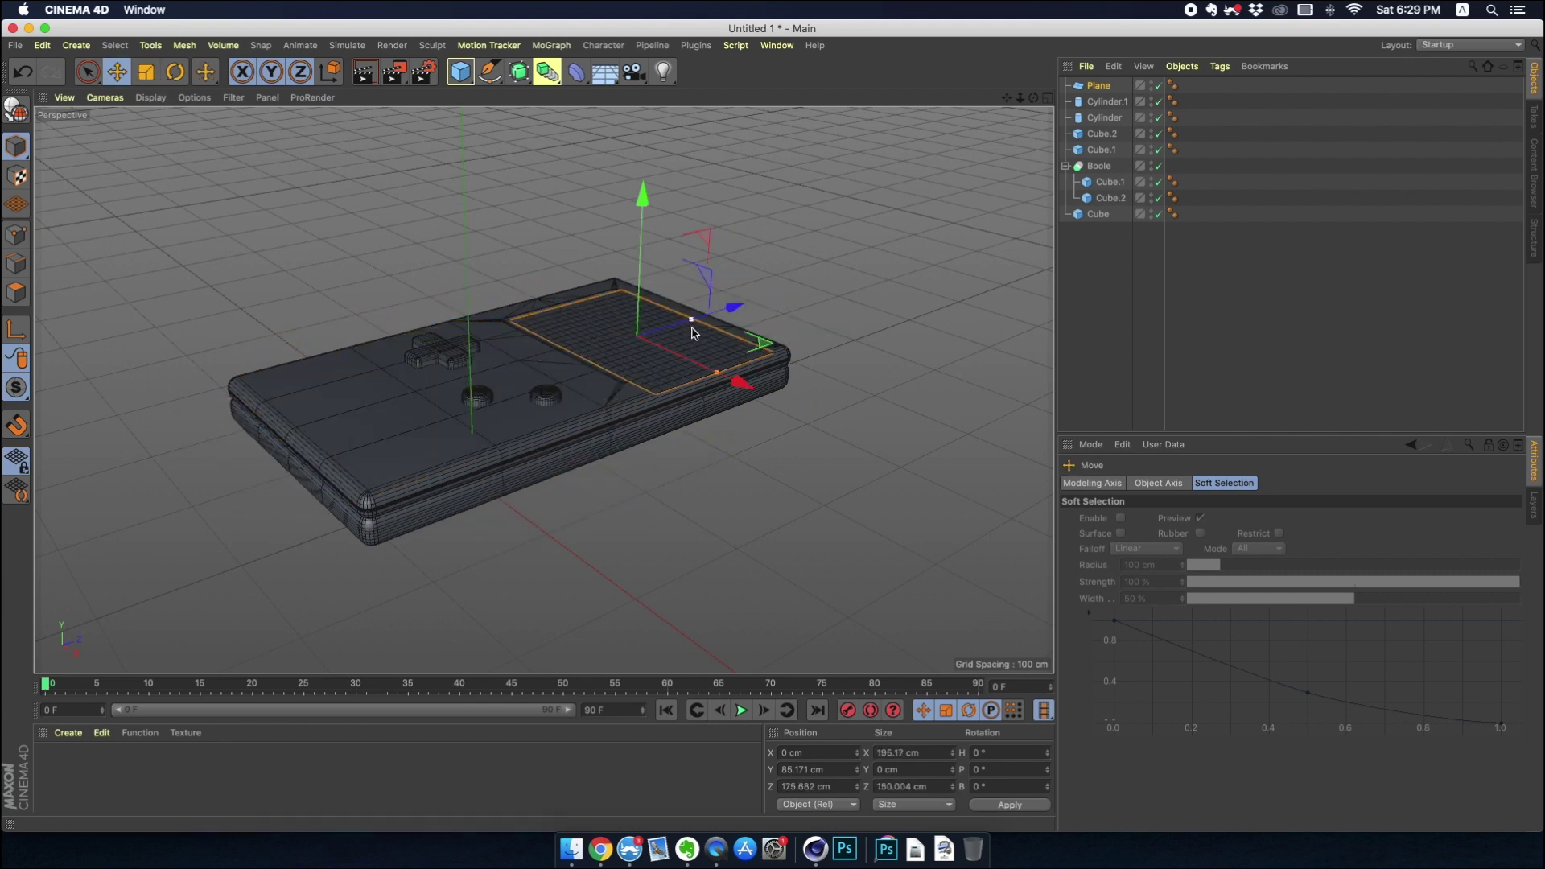
Lower the plane into the screen recess at about X -96, Y 42, Z 237 cm and resize it to about 225 by 167 cm.
{"action": "left_click_drag", "start_coordinate": [640, 233], "coordinate": [626, 275]}
{"action": "left_click_drag", "start_coordinate": [722, 431], "coordinate": [650, 396]}
{"action": "left_click_drag", "start_coordinate": [657, 324], "coordinate": [711, 306]}
{"action": "left_click_drag", "start_coordinate": [687, 358], "coordinate": [698, 363]}
{"action": "left_click_drag", "start_coordinate": [668, 312], "coordinate": [678, 309]}
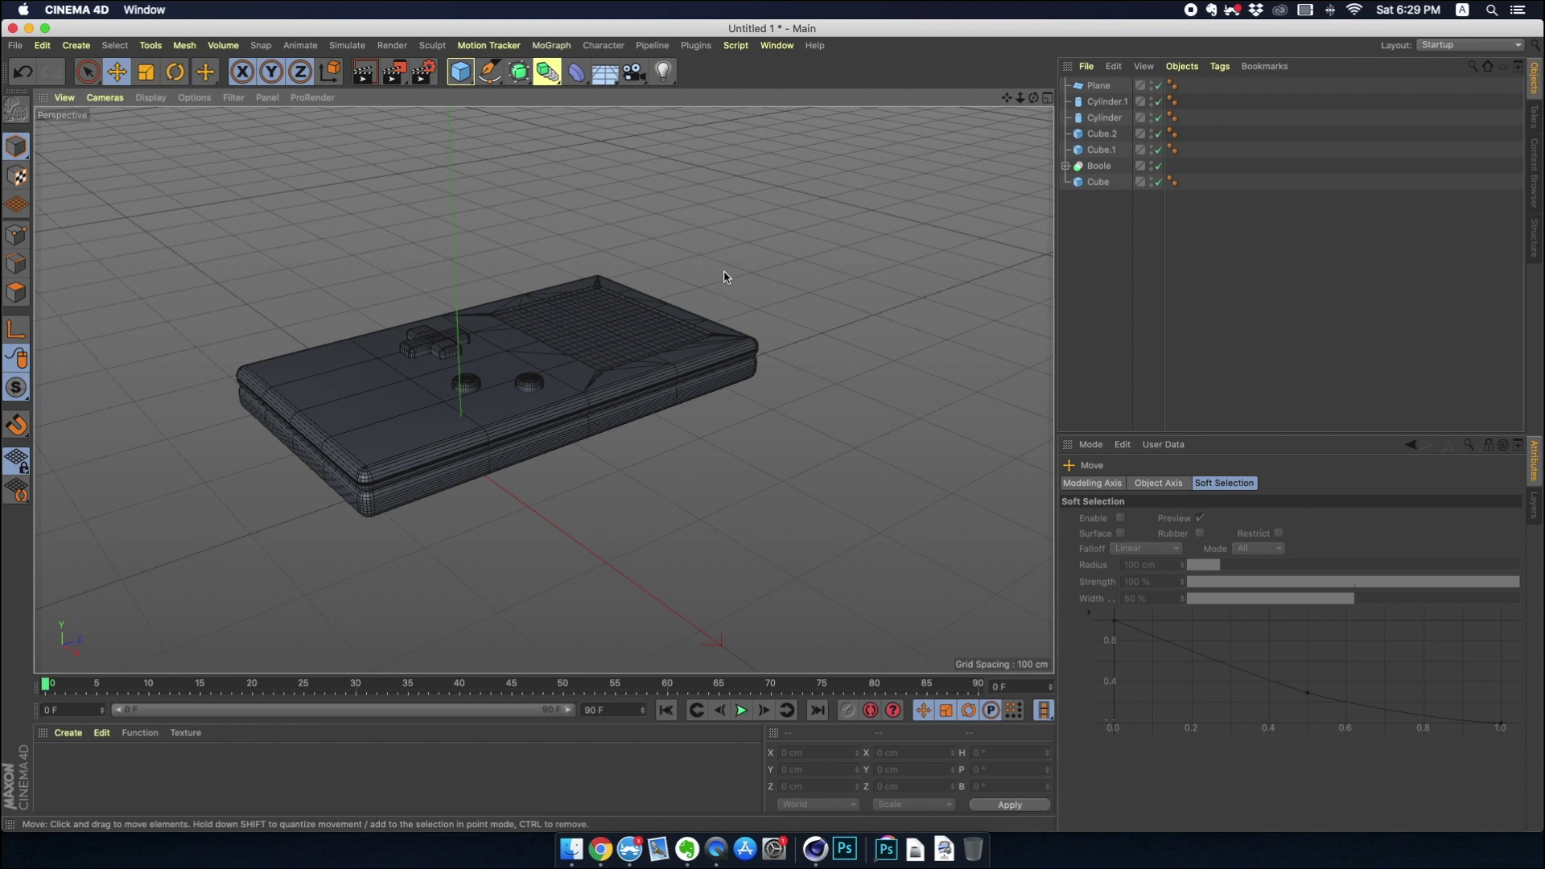
Duplicate the second round button and place the copy beside the console at about X 93, Y -21, Z 198 cm.
{"action": "left_click", "coordinate": [538, 392]}
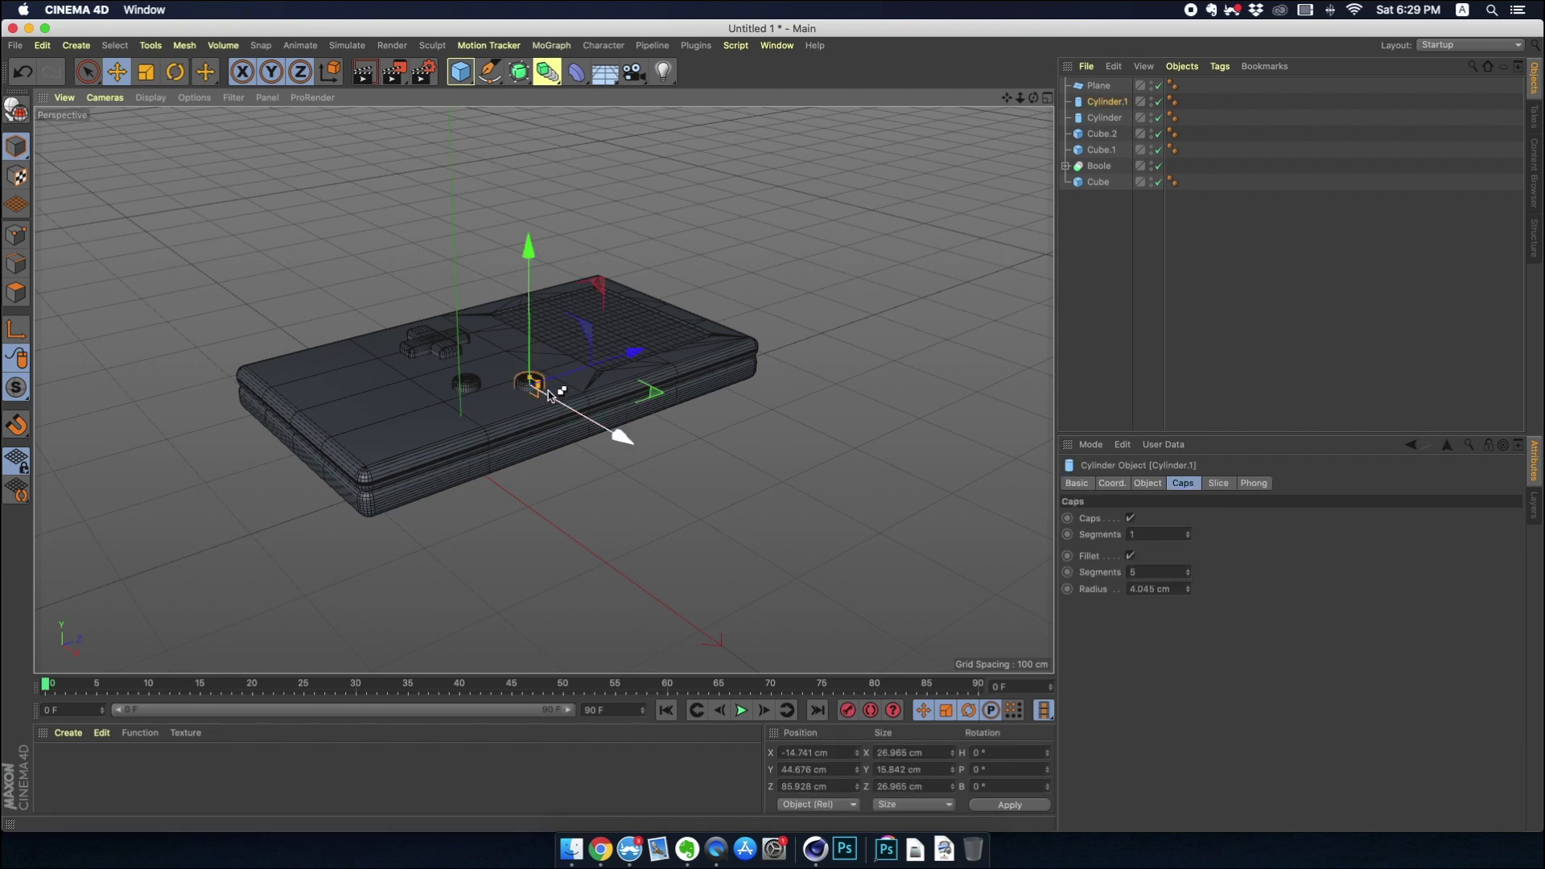
{"action": "left_click_drag", "start_coordinate": [530, 378], "coordinate": [770, 445], "text": "ctrl"}
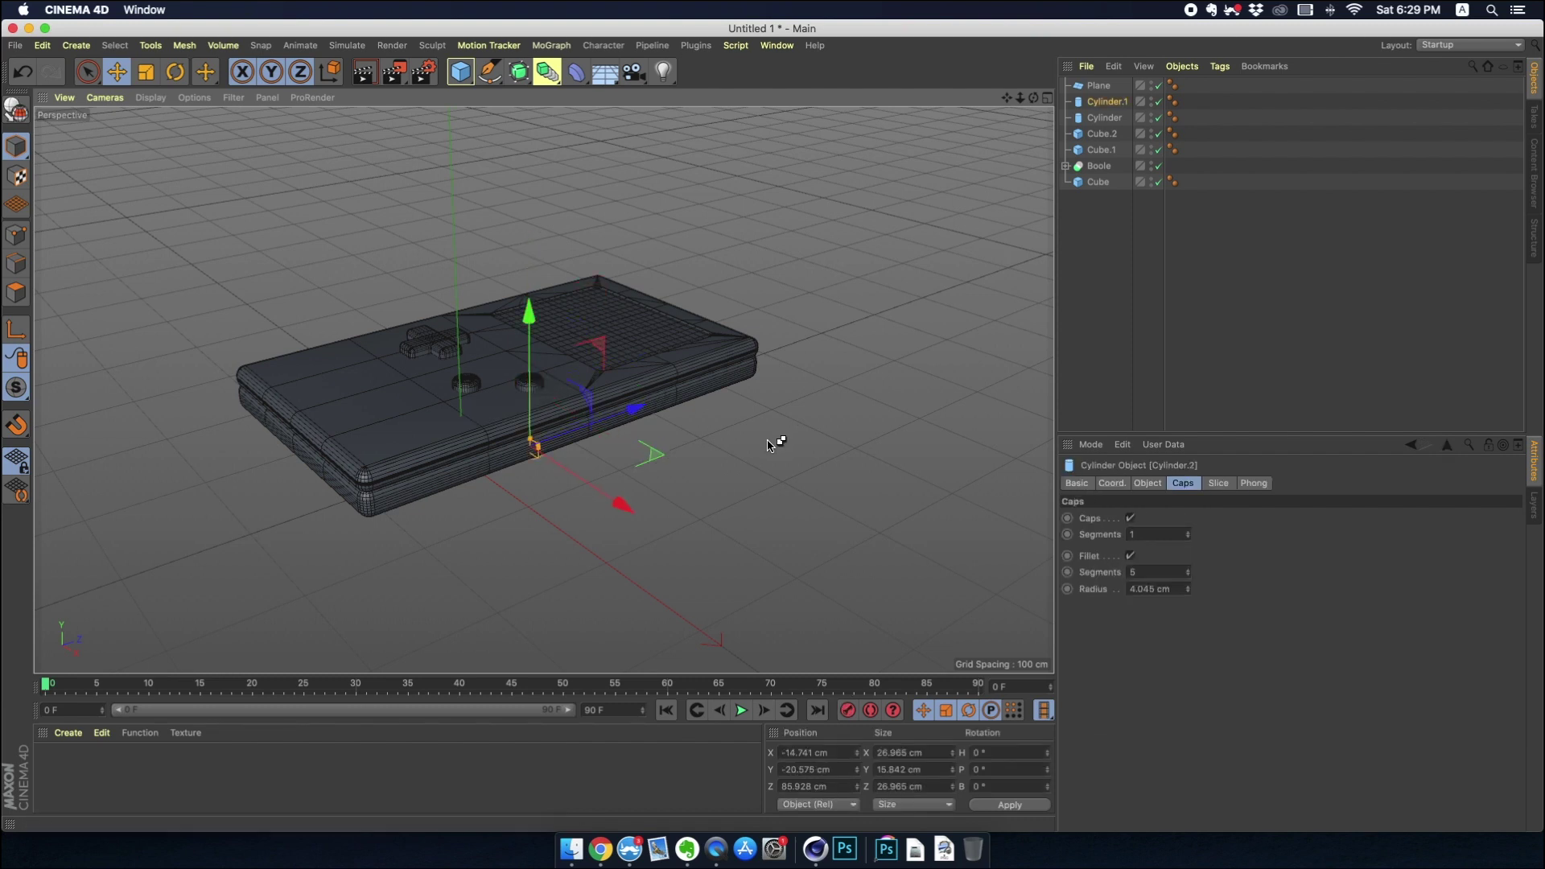
{"action": "left_click_drag", "start_coordinate": [656, 457], "coordinate": [823, 467]}
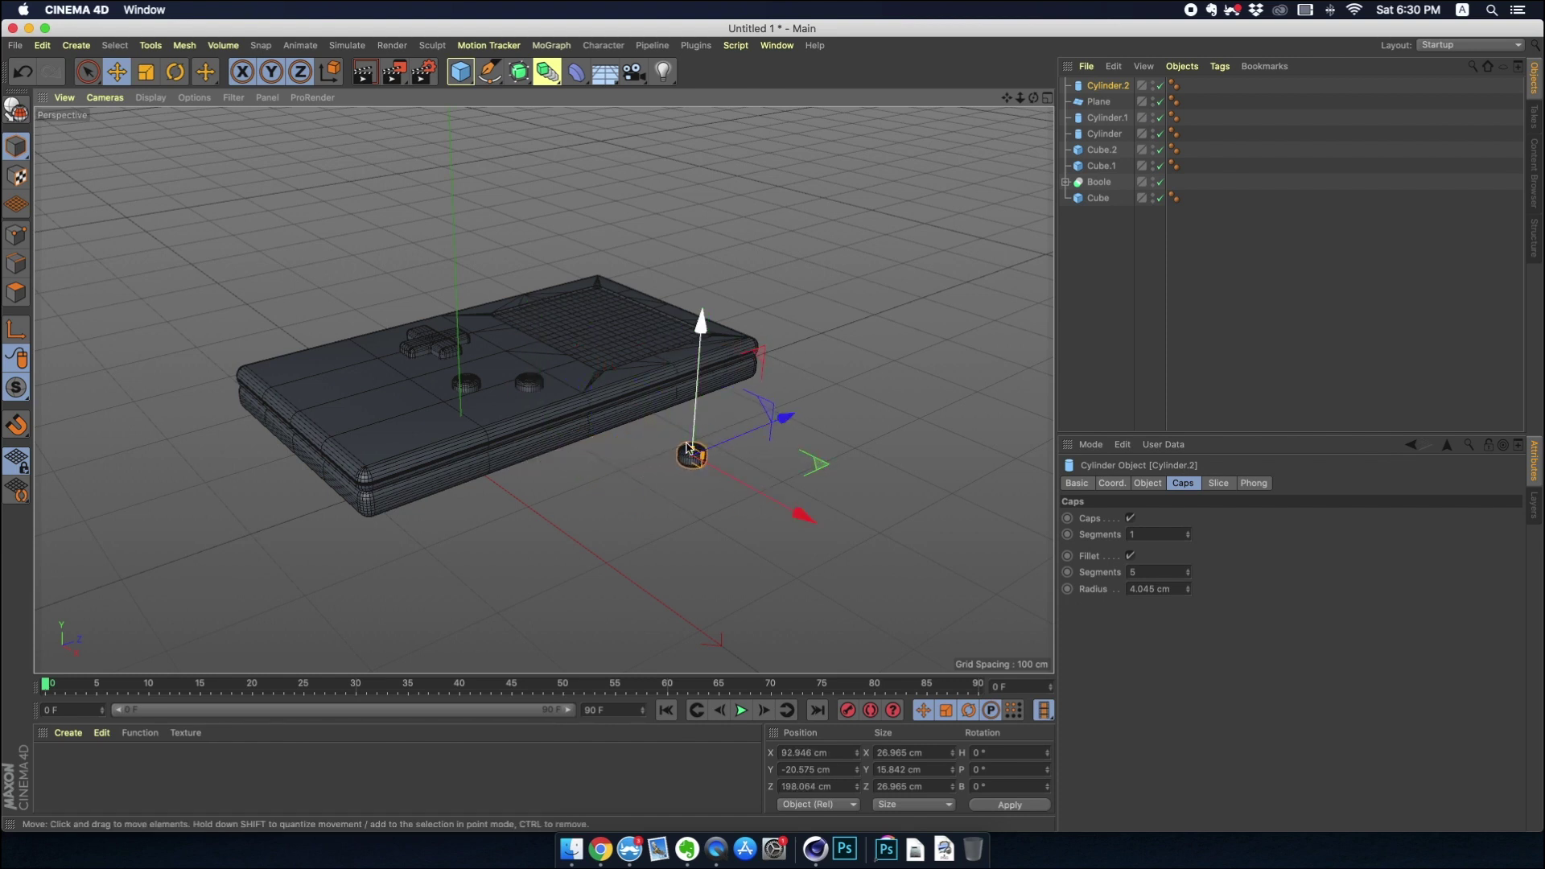
Stretch the copied cylinder to about 60 cm tall and raise it to about Y 21 cm.
{"action": "mouse_move", "coordinate": [696, 448]}
{"action": "left_mouse_down"}
{"action": "mouse_move", "coordinate": [708, 425]}
{"action": "mouse_move", "coordinate": [704, 437]}
{"action": "left_mouse_up"}
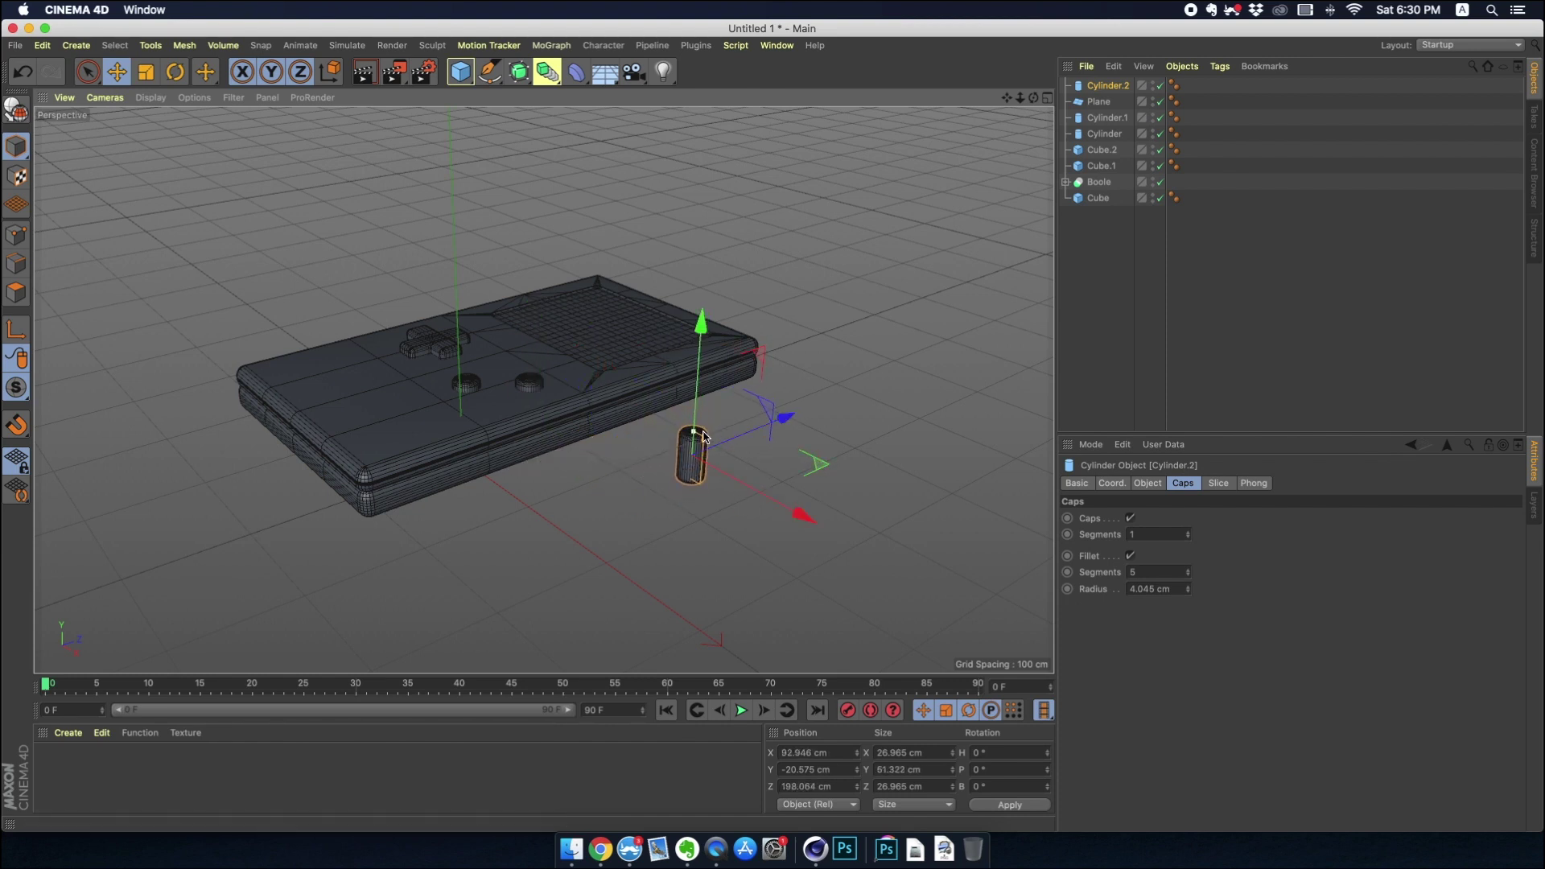
{"action": "left_click", "coordinate": [117, 72]}
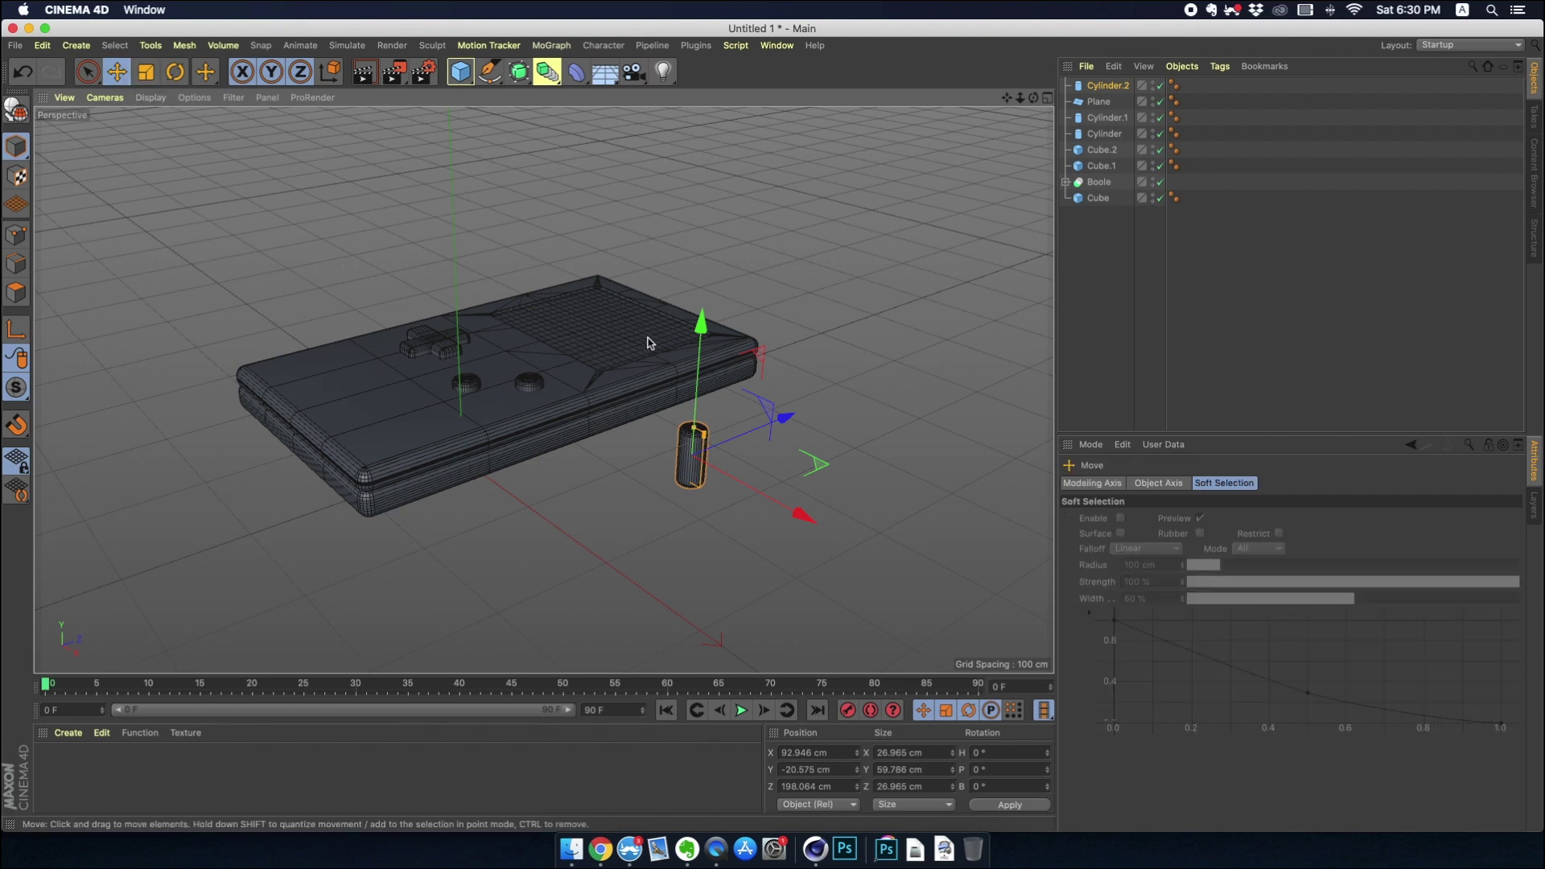
{"action": "left_click_drag", "start_coordinate": [705, 356], "coordinate": [704, 319]}
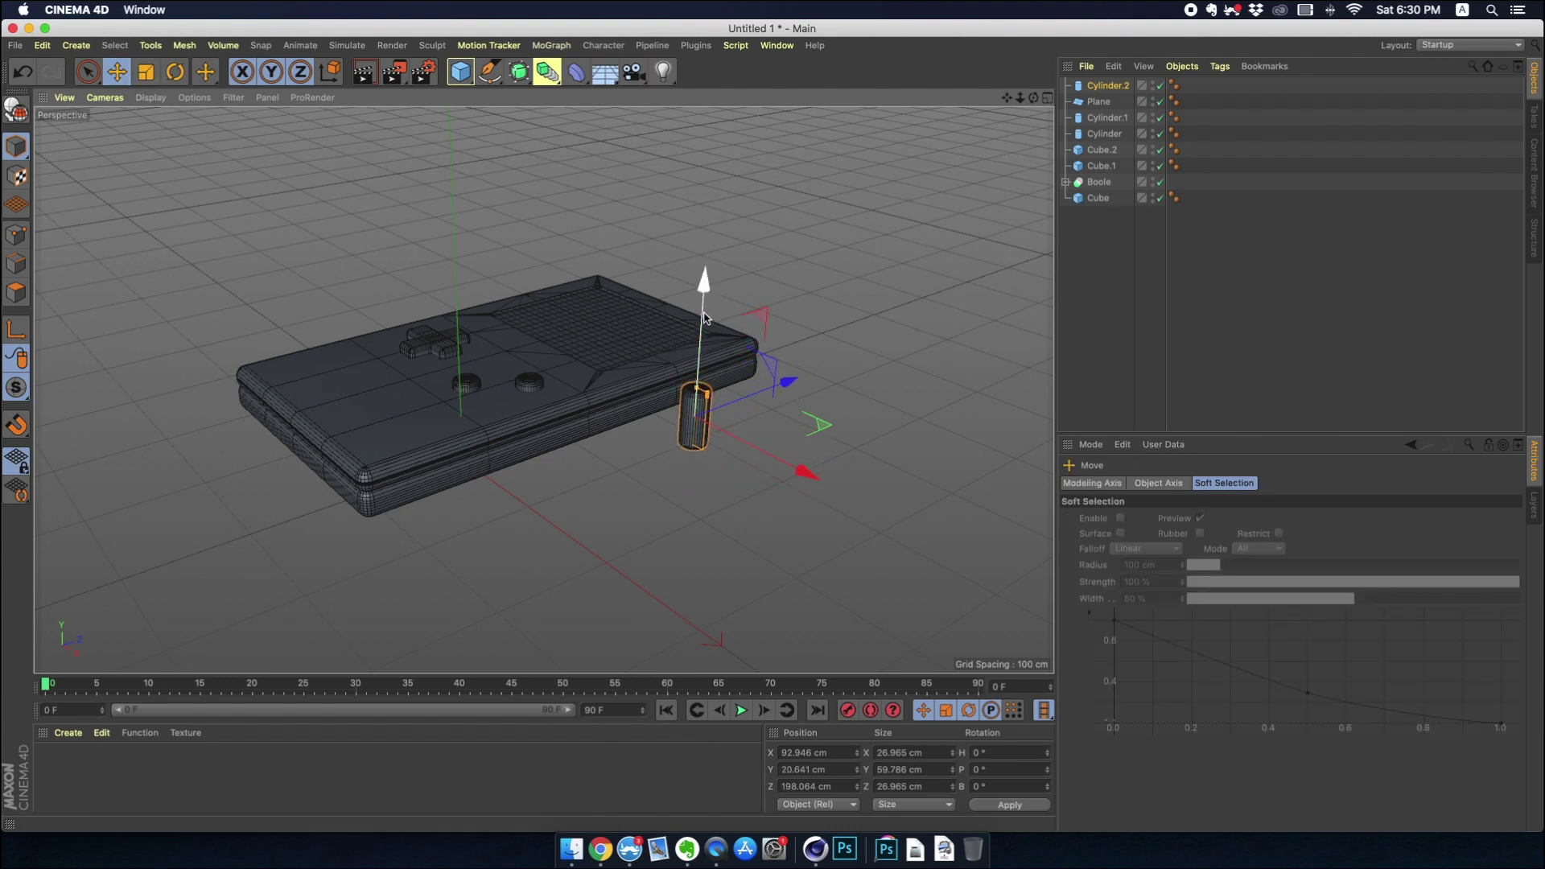
Move the tall cylinder to about X 131 cm and Z 137 cm and shorten it to about 49 cm.
{"action": "left_click", "coordinate": [852, 340]}
{"action": "scroll", "coordinate": [755, 384], "scroll_direction": "up", "scroll_amount": 3}
{"action": "left_click", "coordinate": [676, 444]}
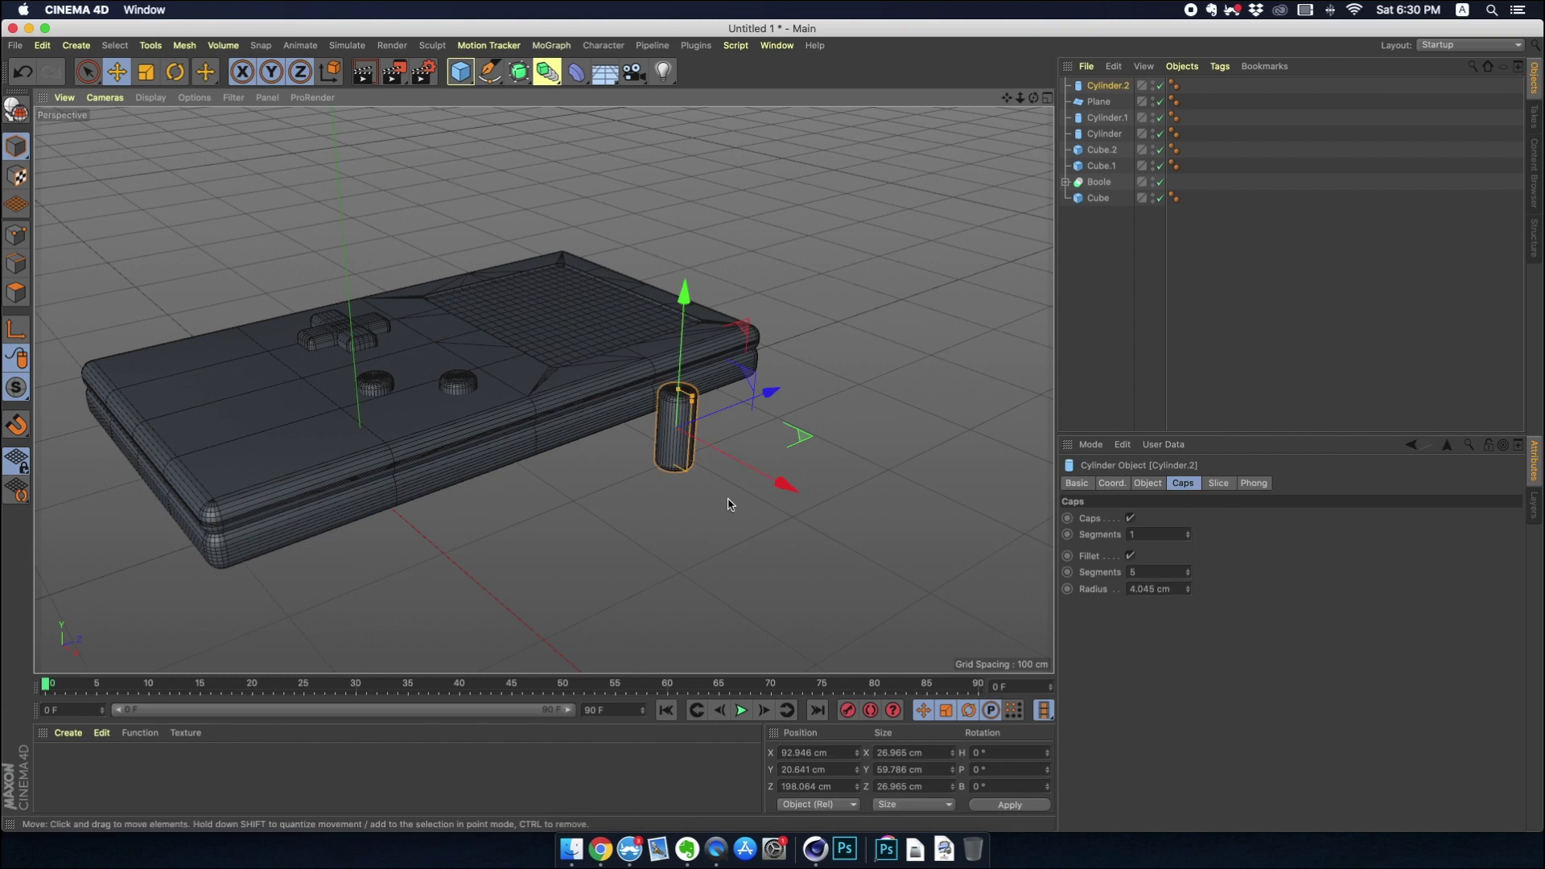
{"action": "left_click_drag", "start_coordinate": [807, 436], "coordinate": [778, 485]}
{"action": "left_click", "coordinate": [586, 405]}
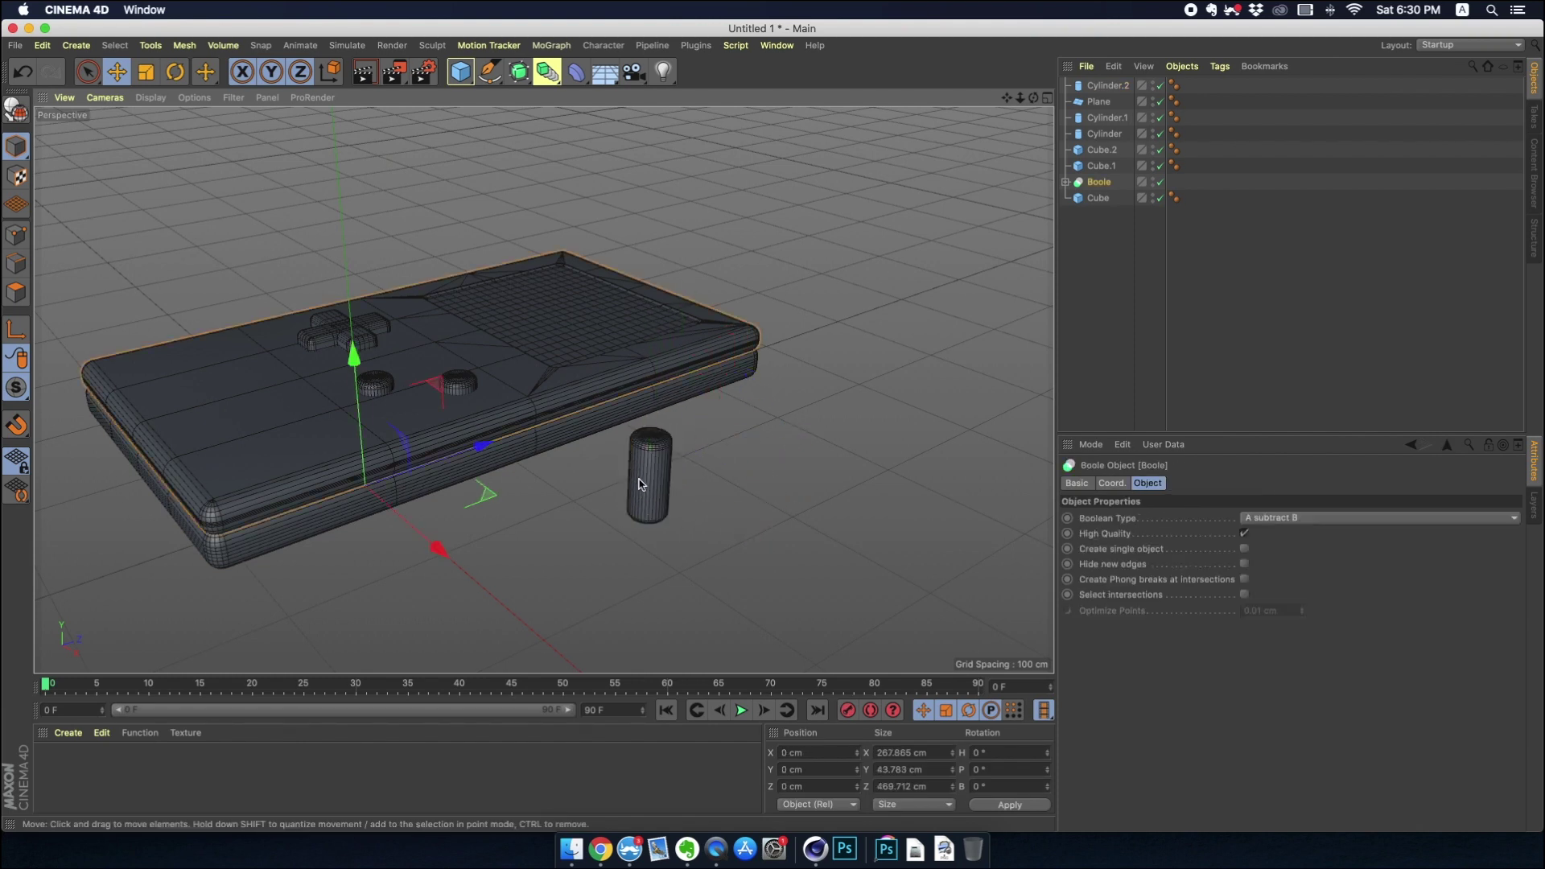
{"action": "left_click", "coordinate": [644, 483]}
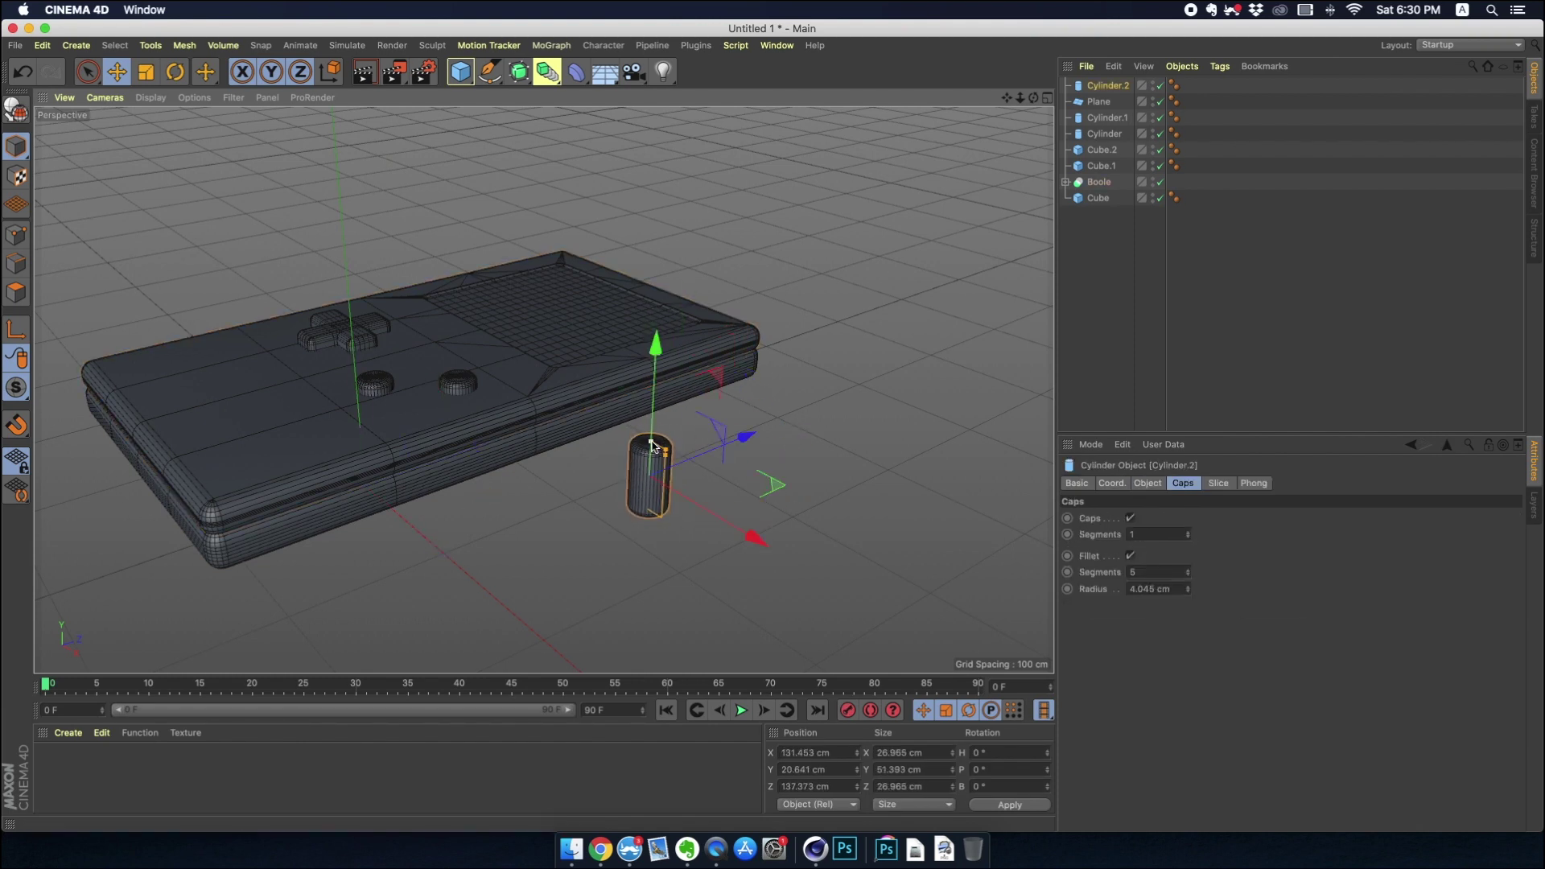
Duplicate the tall cylinder and flatten the copy to about 13 cm high above it at about Y 71 cm.
{"action": "left_click", "coordinate": [751, 417]}
{"action": "left_click", "coordinate": [654, 465]}
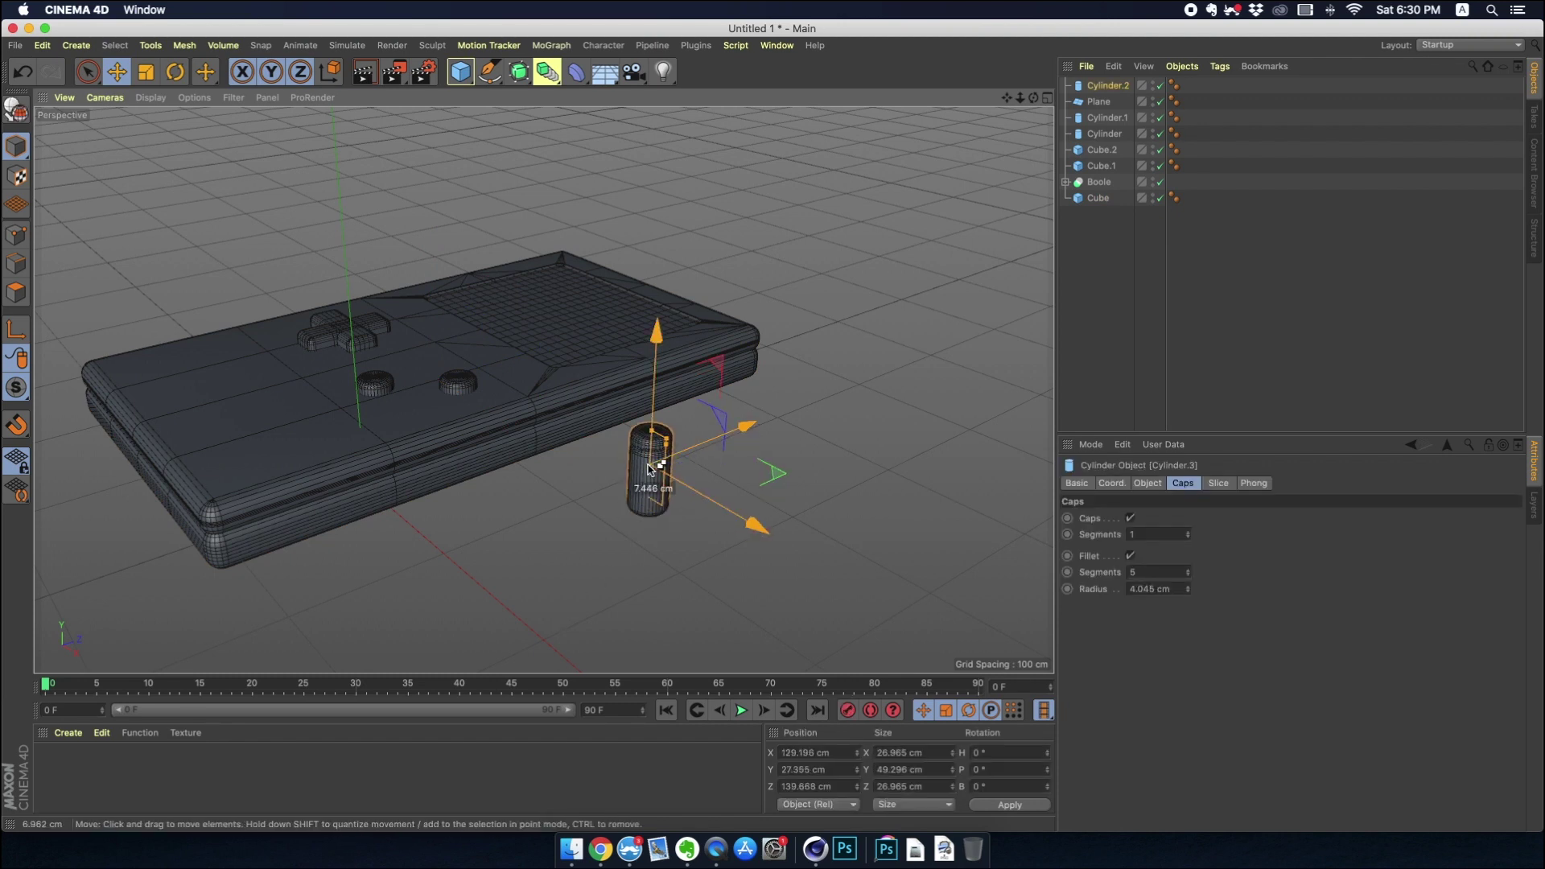
{"action": "left_click_drag", "start_coordinate": [640, 475], "coordinate": [662, 407], "text": "ctrl"}
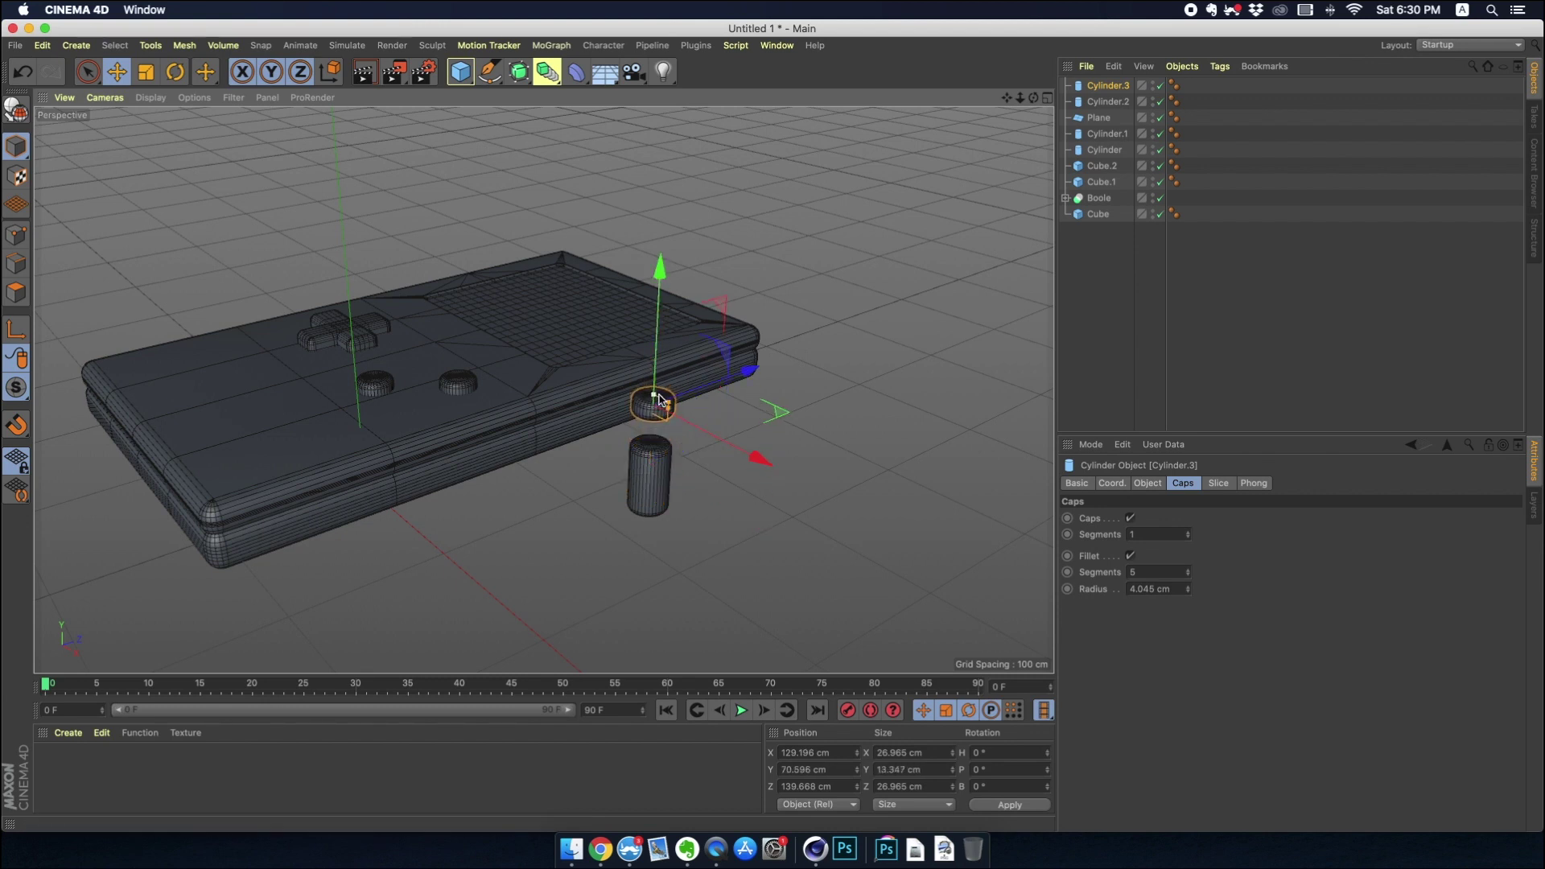
Lower the flattened cylinder onto the top of the tall cylinder as the battery's cap.
{"action": "left_click", "coordinate": [118, 74]}
{"action": "left_click_drag", "start_coordinate": [661, 304], "coordinate": [657, 332]}
{"action": "left_click", "coordinate": [764, 457]}
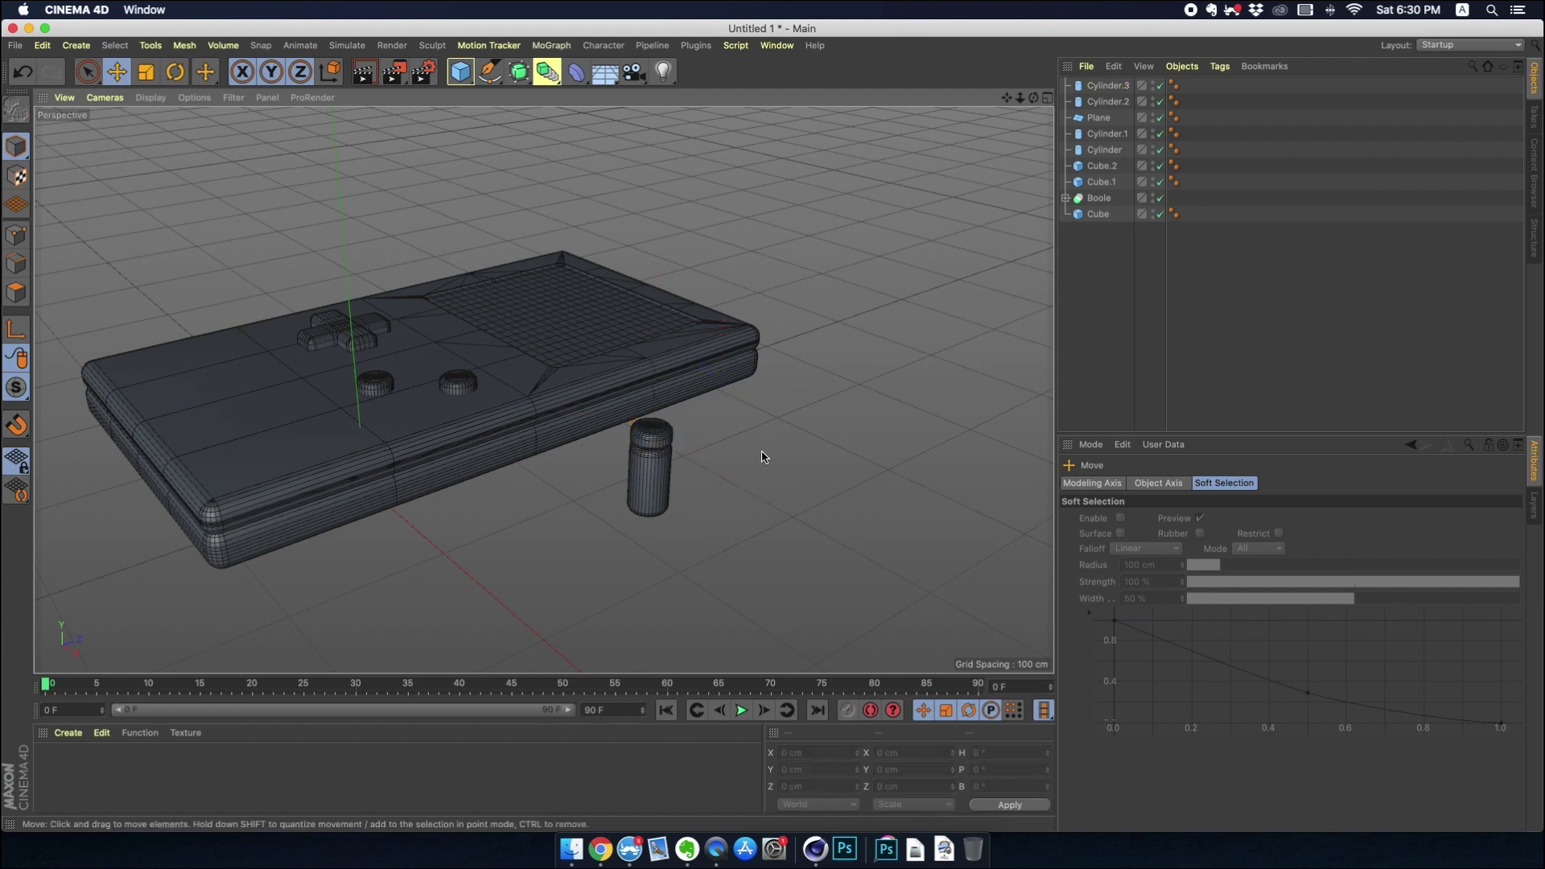
Duplicate the cap cylinder upward to about Y 54 cm and scale the copy down to about 15 cm wide.
{"action": "left_click", "coordinate": [652, 449]}
{"action": "left_click_drag", "start_coordinate": [656, 366], "coordinate": [666, 352], "text": "ctrl"}
{"action": "key", "text": "t"}
{"action": "left_click_drag", "start_coordinate": [813, 508], "coordinate": [712, 461]}
{"action": "scroll", "coordinate": [652, 439], "scroll_direction": "up", "scroll_amount": 6}
{"action": "left_click", "coordinate": [657, 381]}
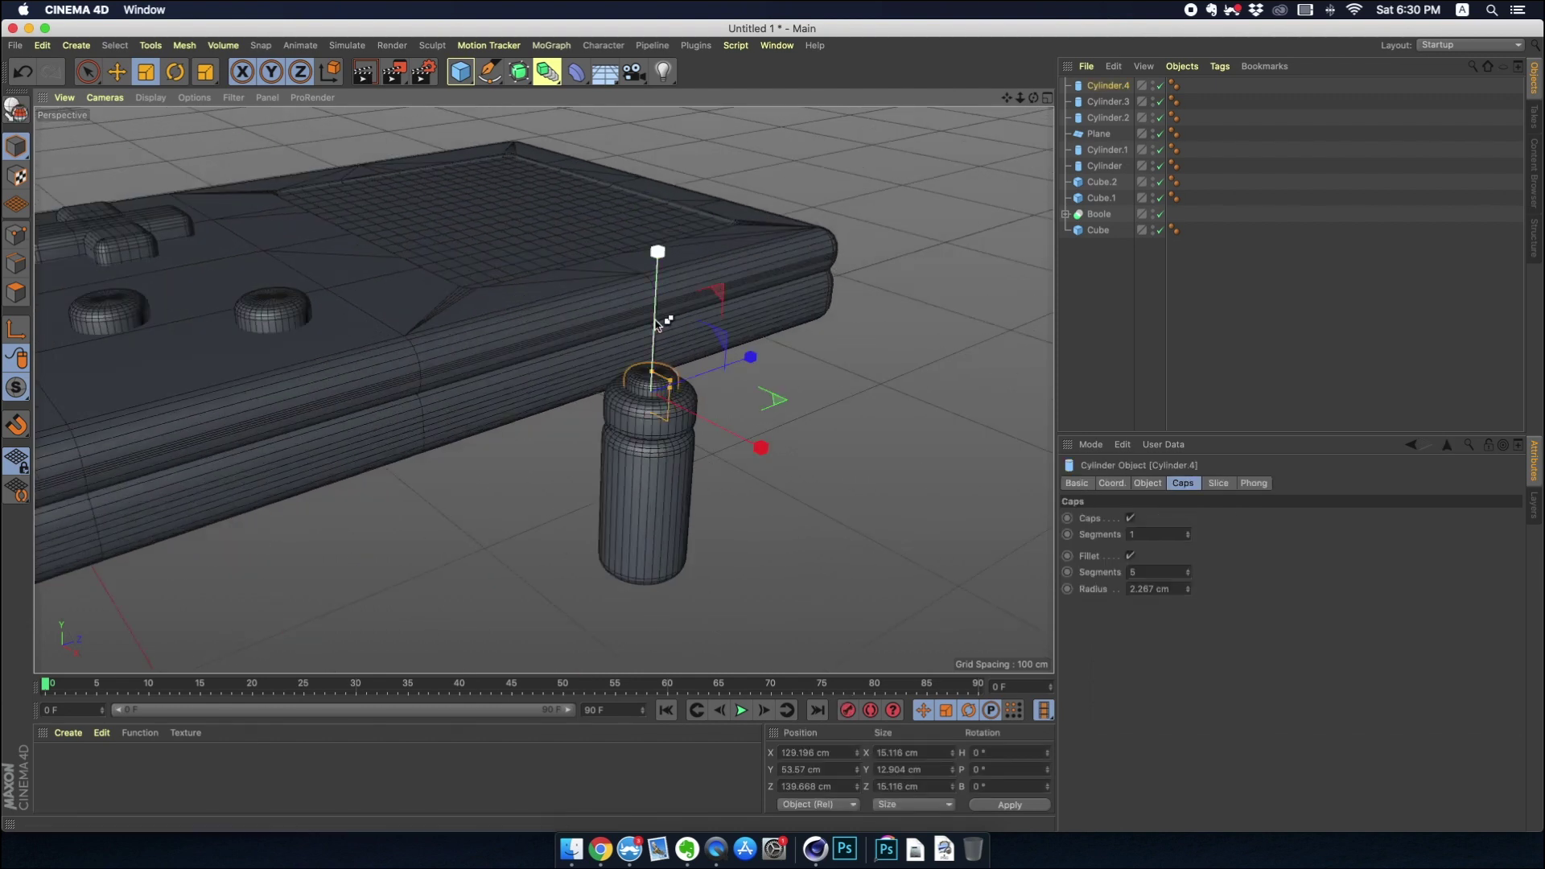
Duplicate the narrow cylinder upward and make the copy smaller as the battery's terminal tip.
{"action": "left_click_drag", "start_coordinate": [659, 318], "coordinate": [660, 281]}
{"action": "key", "text": "e"}
{"action": "left_click_drag", "start_coordinate": [656, 310], "coordinate": [656, 296], "text": "ctrl"}
{"action": "scroll", "coordinate": [553, 326], "scroll_direction": "down", "scroll_amount": 4}
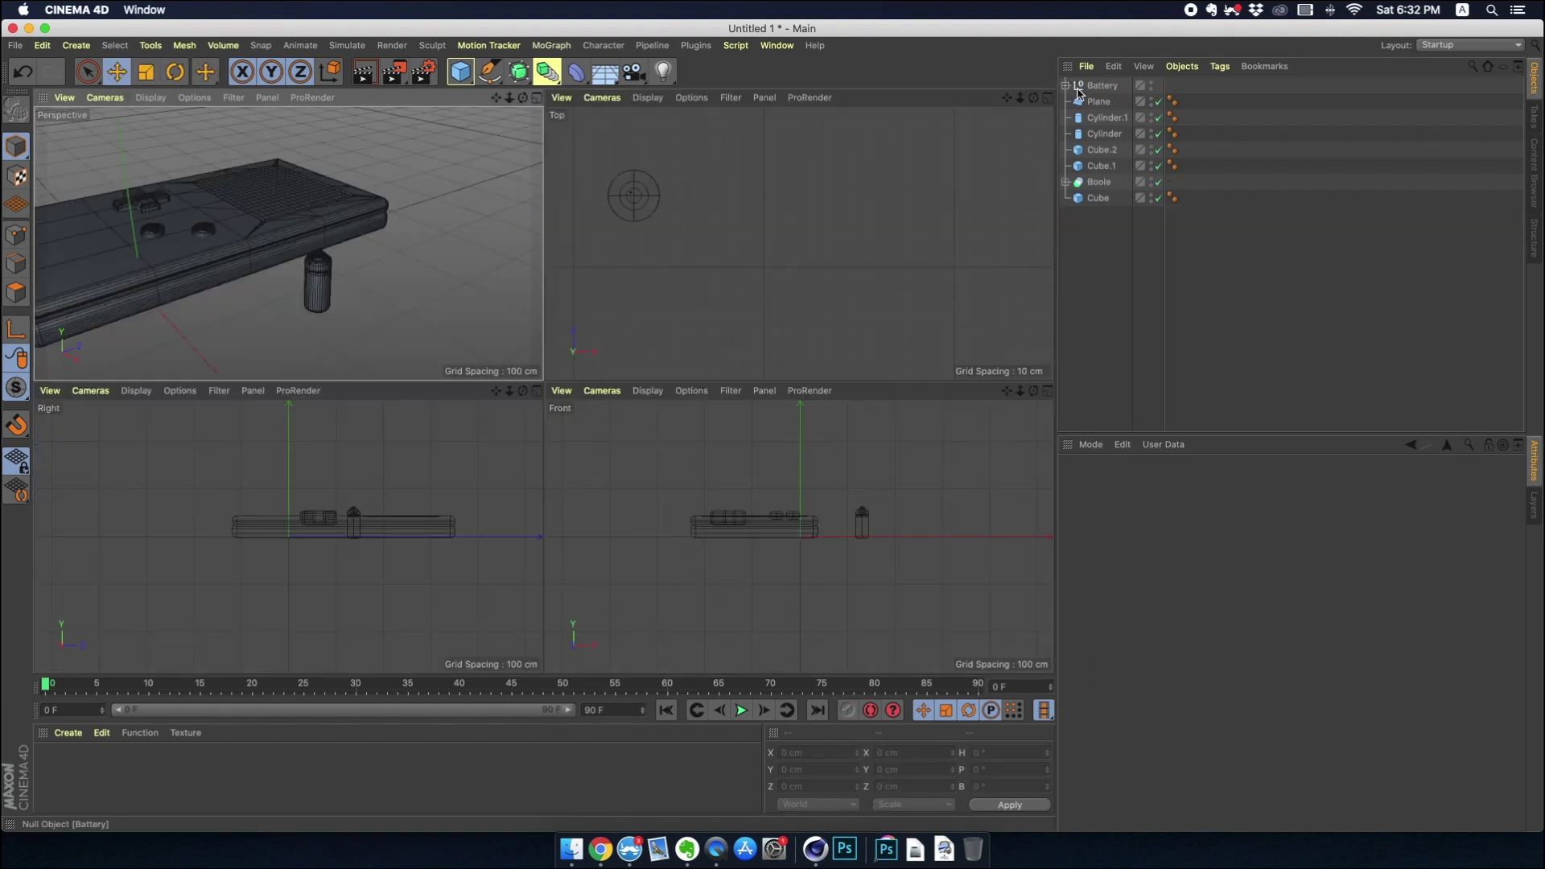
Duplicate the Battery group and move the copy along Z to about 87 cm.
{"action": "left_click", "coordinate": [1079, 91]}
{"action": "key", "text": "ctrl+c"}
{"action": "key", "text": "ctrl+v"}
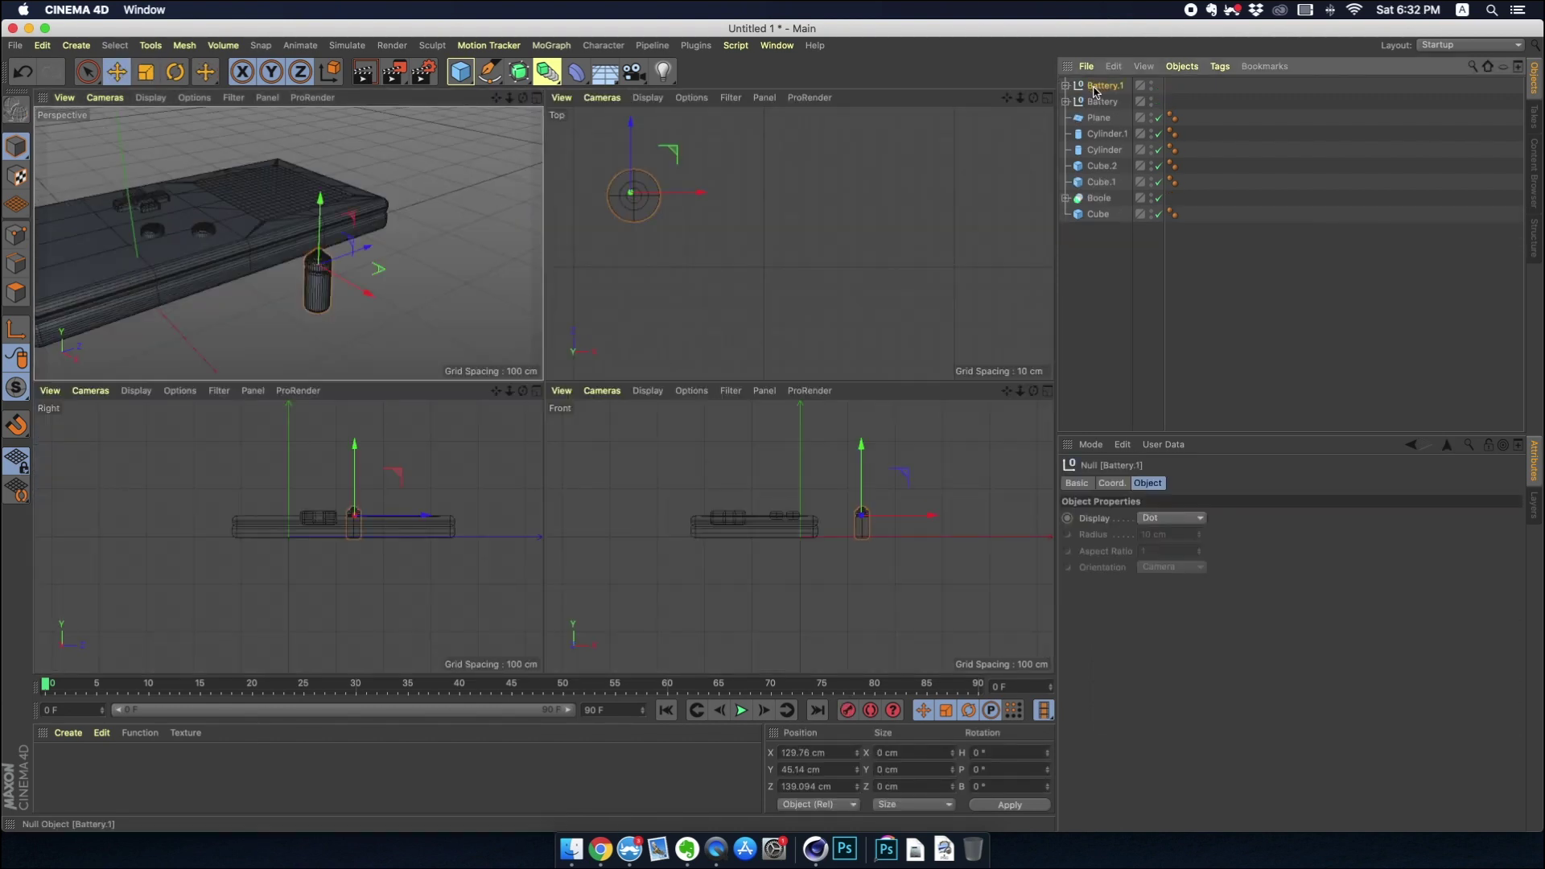
{"action": "left_click_drag", "start_coordinate": [381, 274], "coordinate": [337, 287]}
Tip the battery copy over to about 93° pitch and move it down to about Y 10 cm and Z 43 cm.
{"action": "left_click", "coordinate": [174, 71]}
{"action": "left_click_drag", "start_coordinate": [259, 256], "coordinate": [225, 335]}
{"action": "key", "text": "e"}
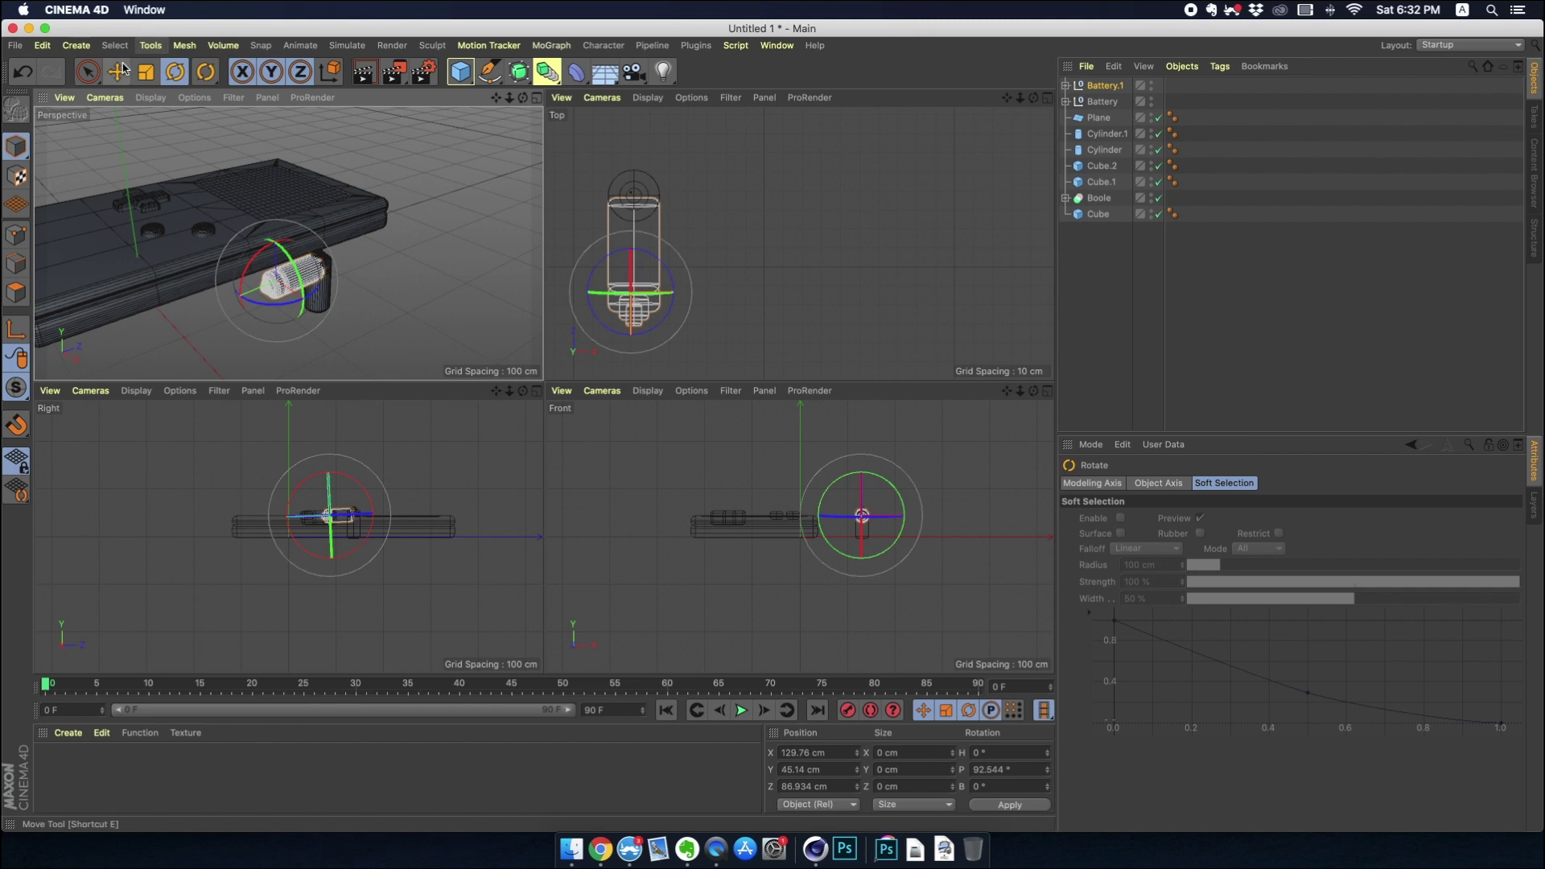
{"action": "left_click_drag", "start_coordinate": [325, 460], "coordinate": [325, 477]}
{"action": "left_click_drag", "start_coordinate": [304, 535], "coordinate": [282, 536]}
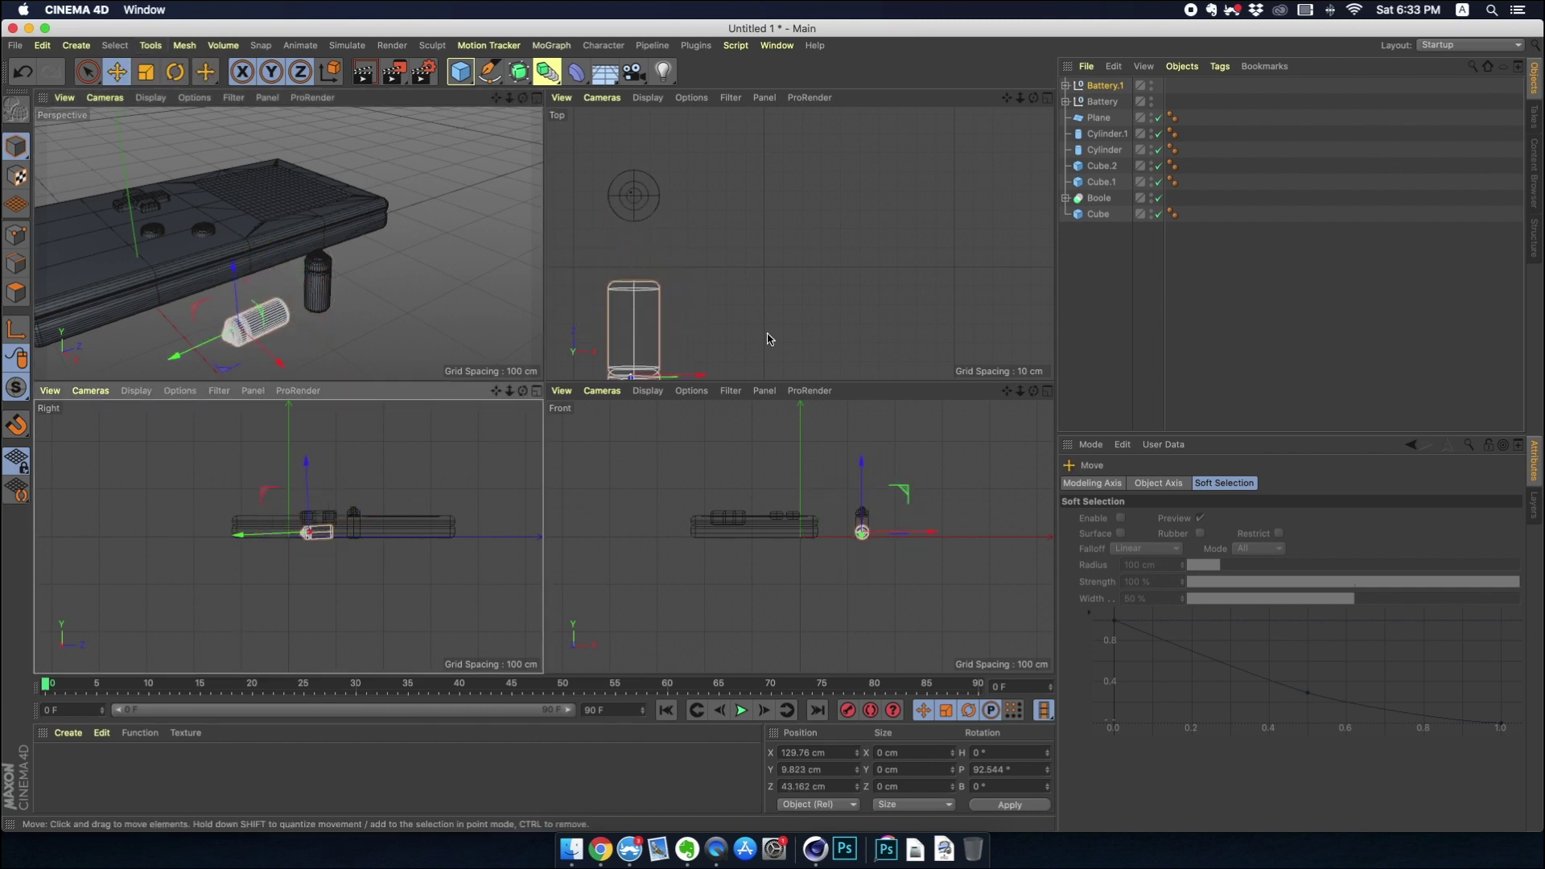
Turn the lying battery about the vertical axis so it rests diagonally beside the console.
{"action": "key", "text": "r"}
{"action": "left_click_drag", "start_coordinate": [229, 358], "coordinate": [252, 358]}
{"action": "left_click", "coordinate": [347, 319]}
{"action": "left_click", "coordinate": [348, 319]}
{"action": "middle_click", "coordinate": [351, 318]}
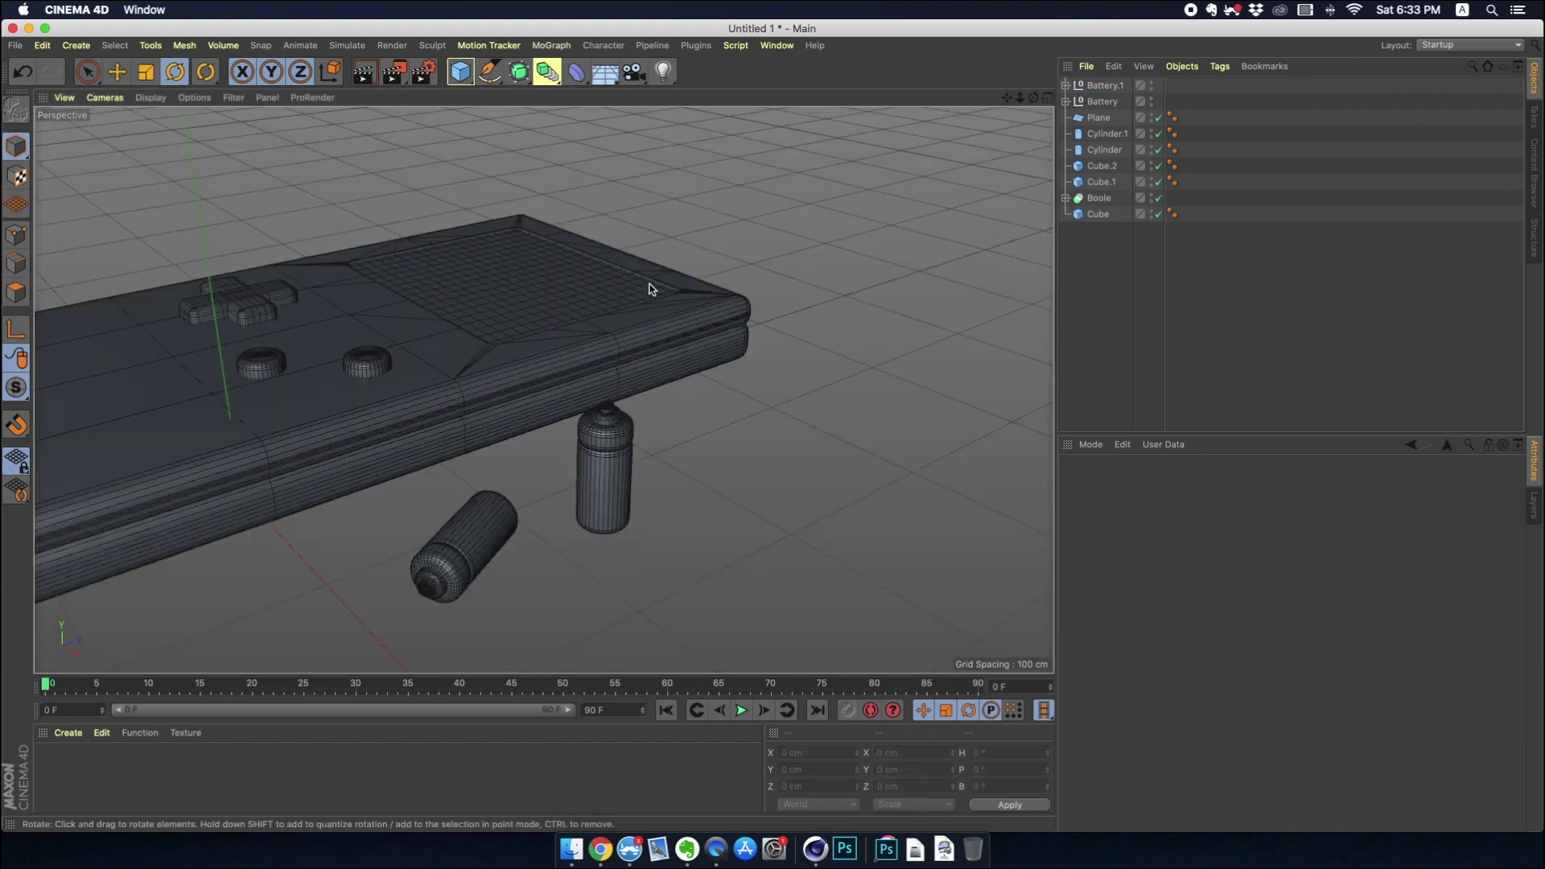
{"action": "left_click", "coordinate": [652, 286]}
{"action": "scroll", "coordinate": [665, 196], "scroll_direction": "down", "scroll_amount": 4}
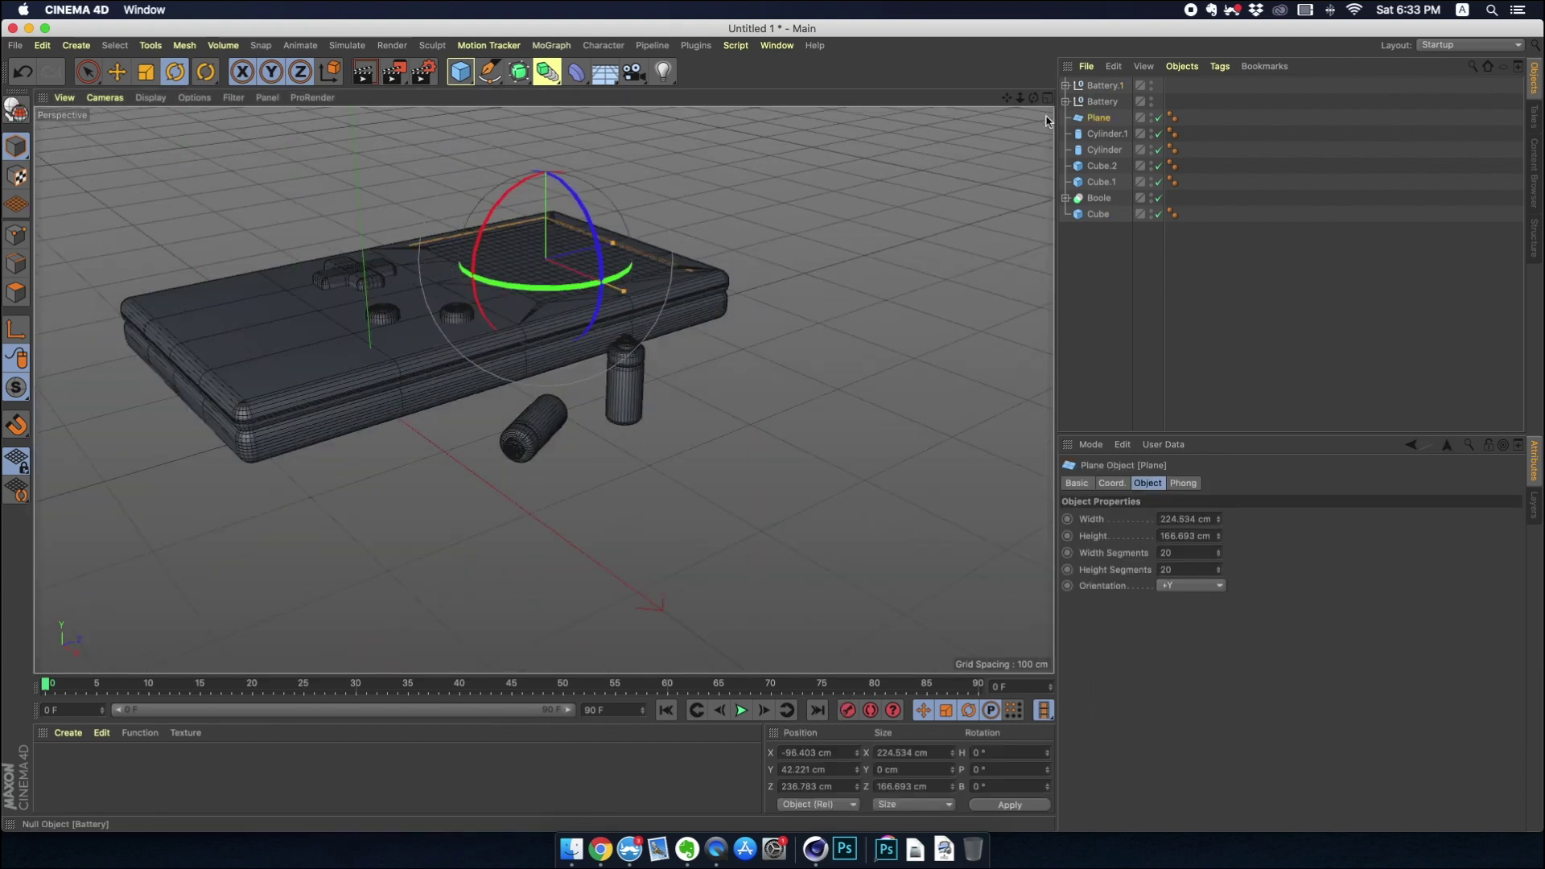
{"action": "left_click", "coordinate": [697, 375]}
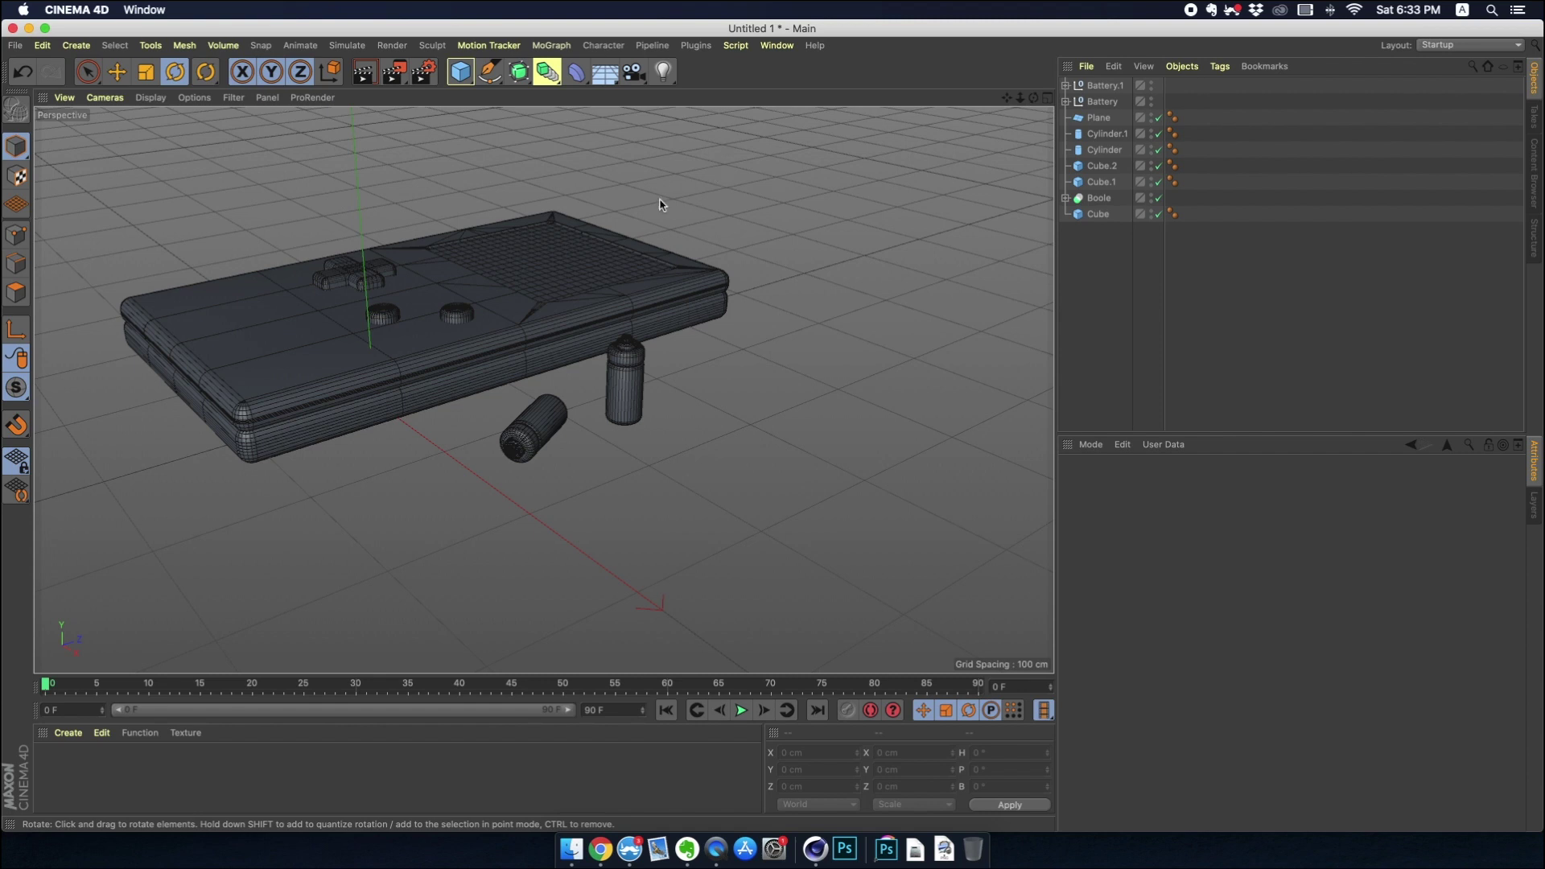
{"action": "left_click_drag", "start_coordinate": [709, 203], "coordinate": [748, 197], "text": "alt"}
{"action": "middle_click", "coordinate": [805, 223]}
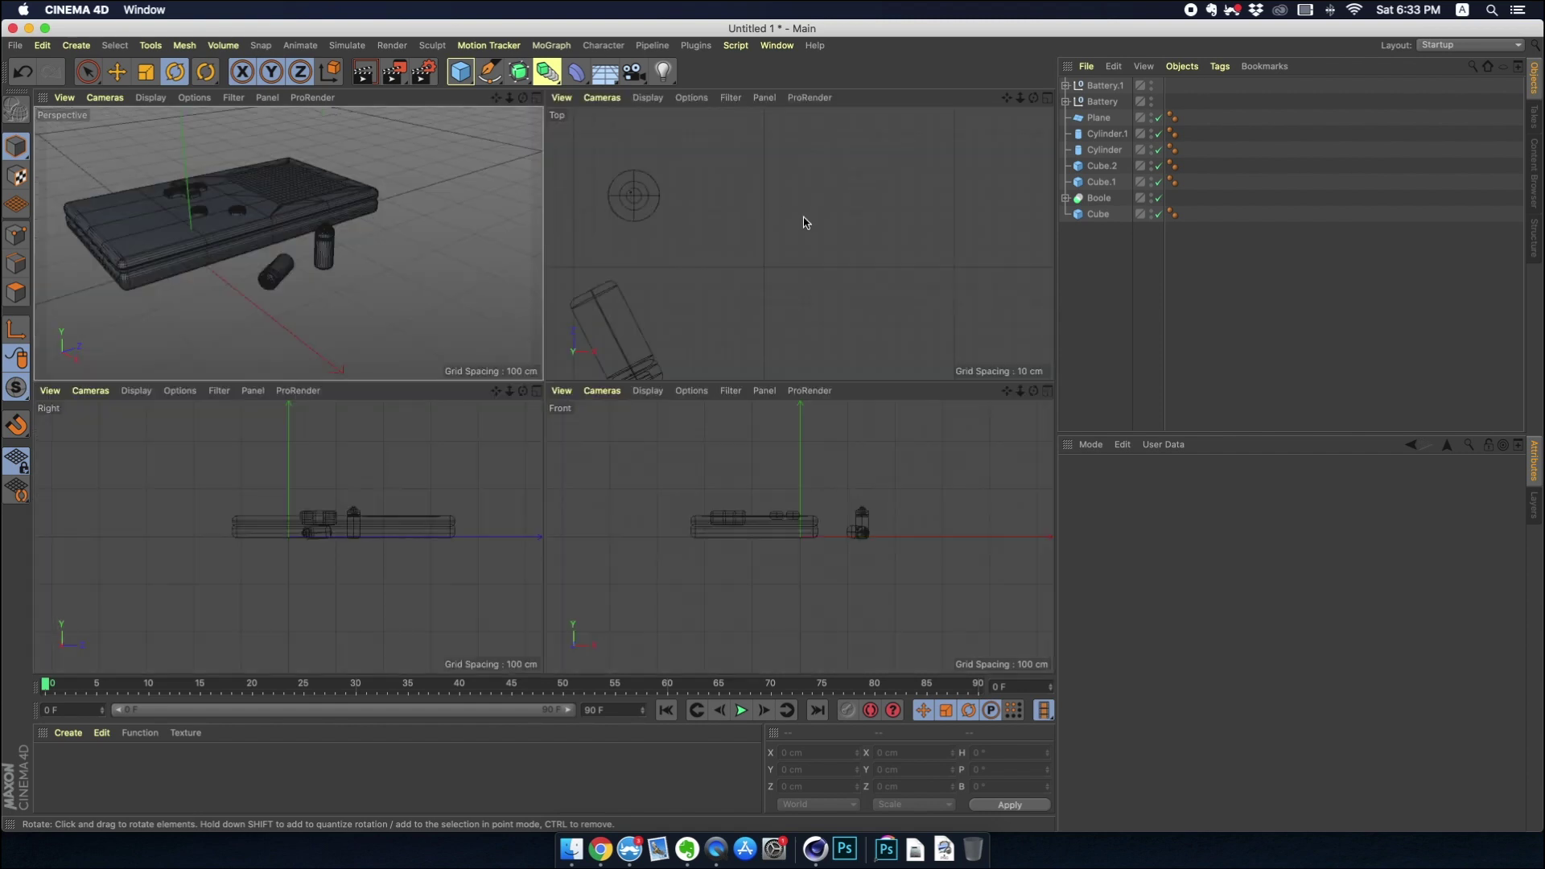
{"action": "middle_click", "coordinate": [527, 233]}
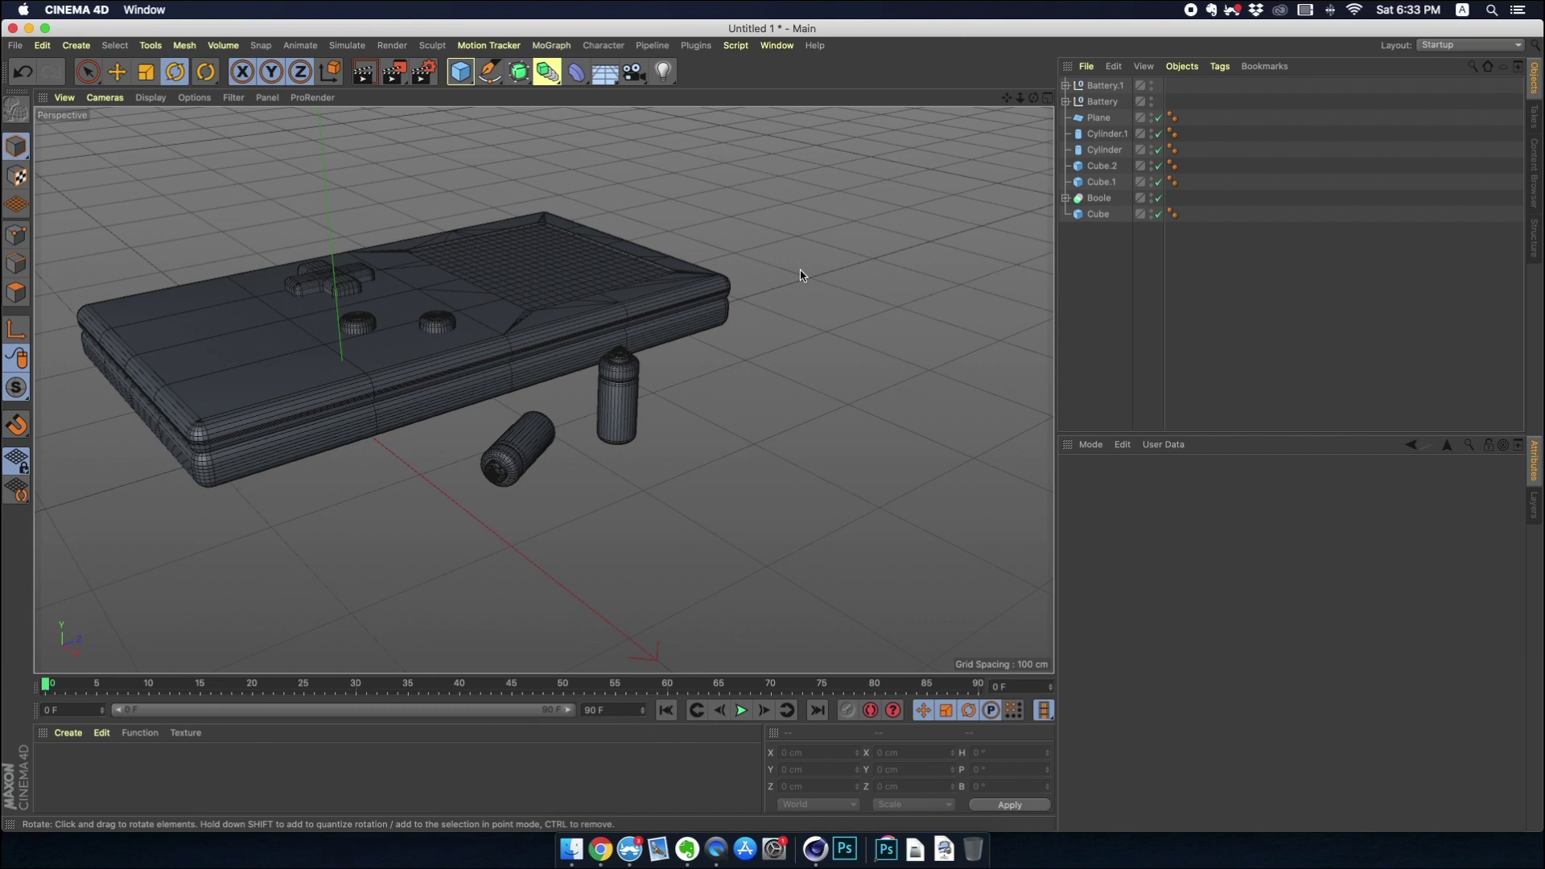
Add a Floor object beneath the console and the batteries.
{"action": "middle_click_drag", "start_coordinate": [717, 204], "coordinate": [838, 228], "text": "alt"}
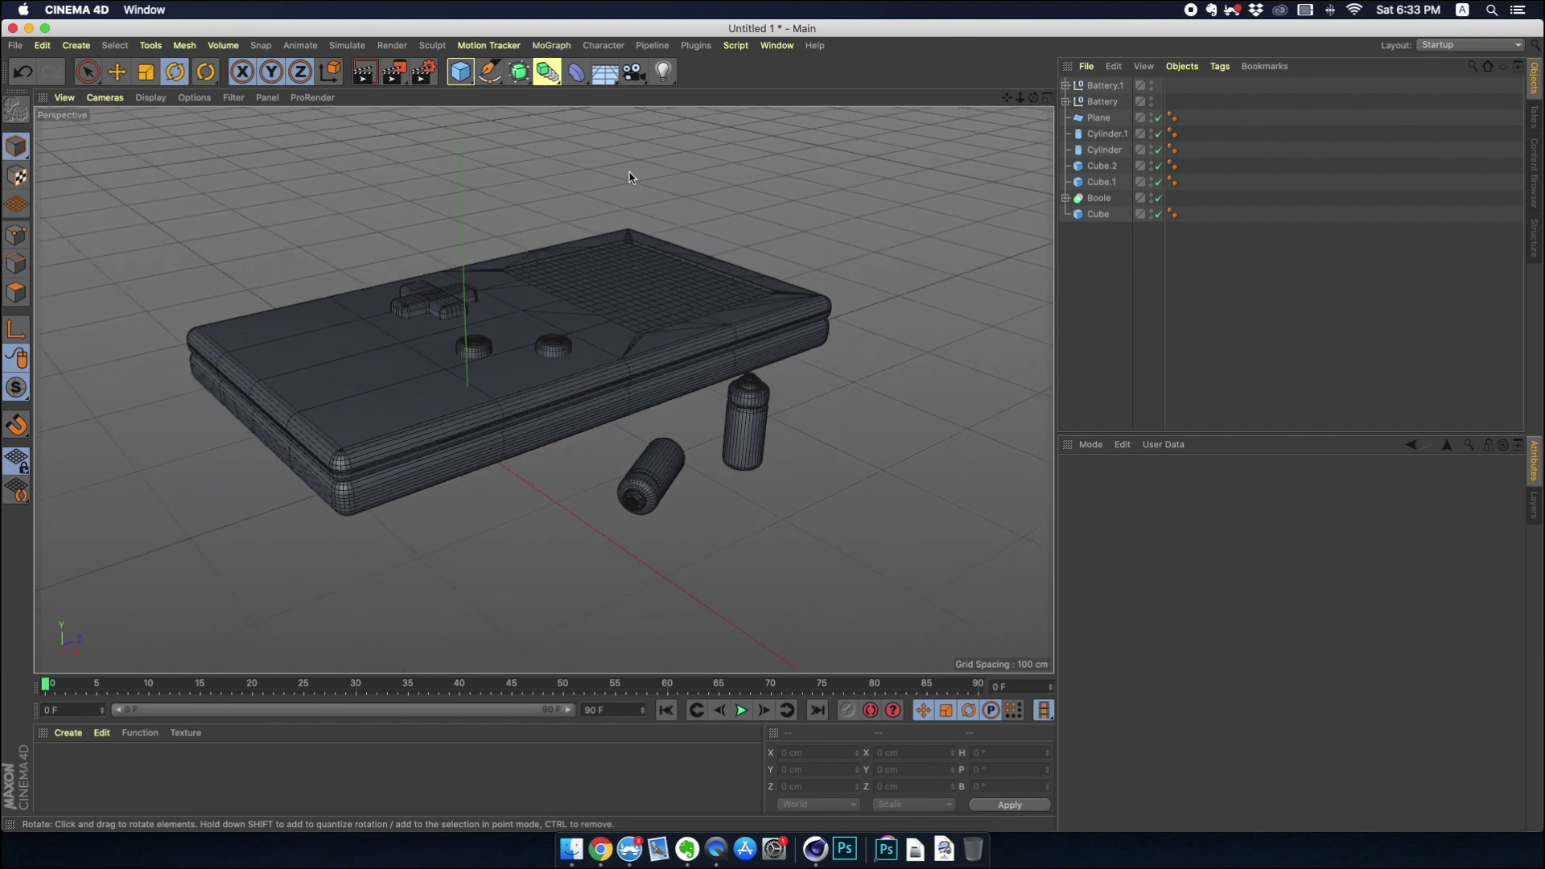
{"action": "left_click", "coordinate": [599, 86]}
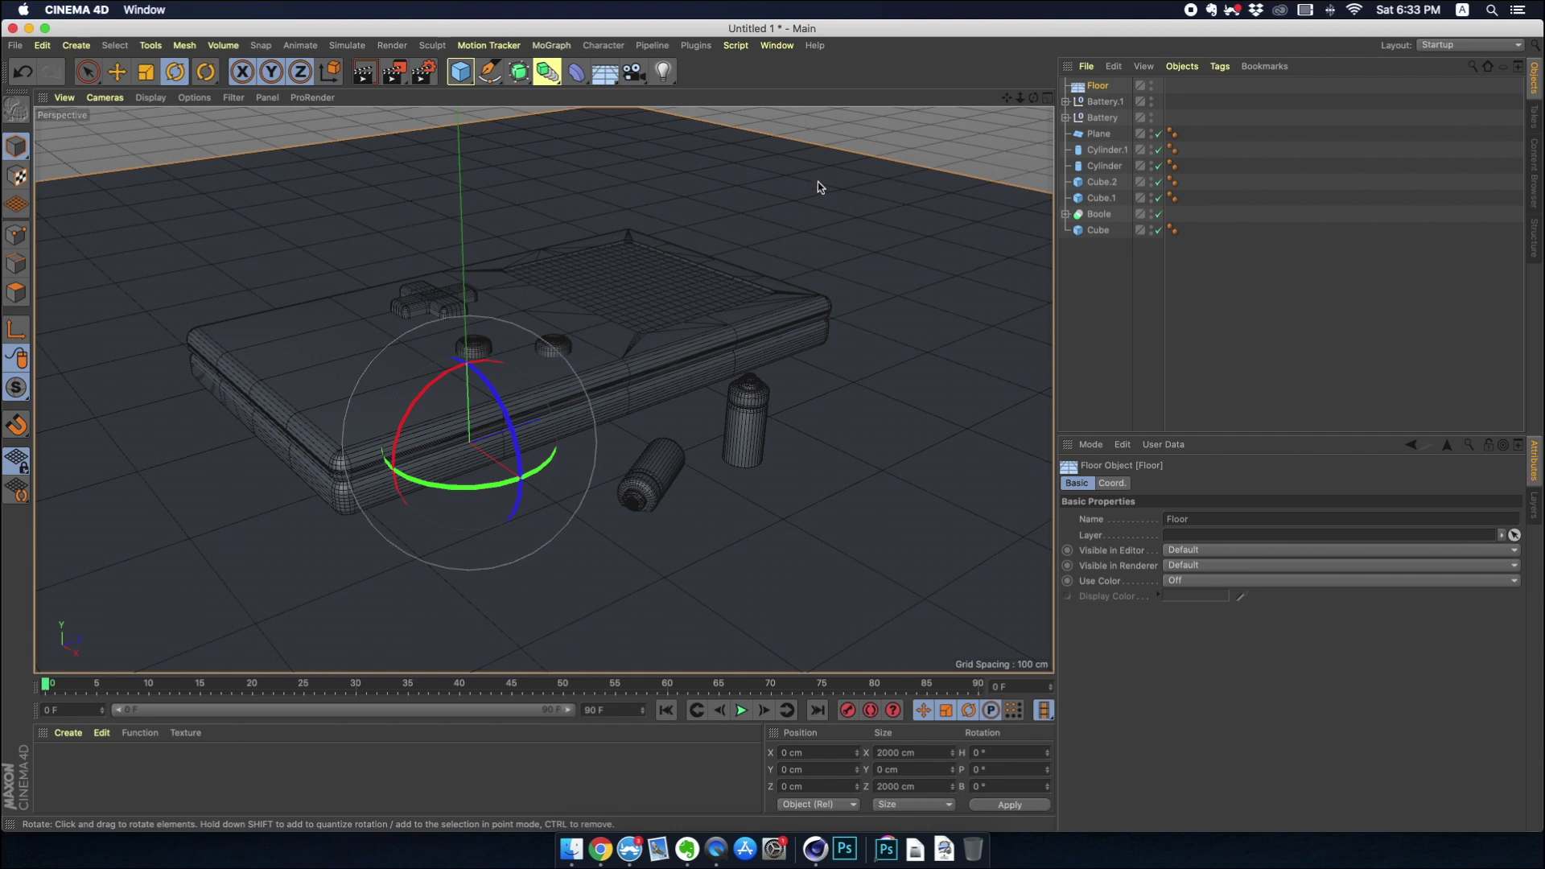
Add a Physical Sky to light the console scene.
{"action": "left_click", "coordinate": [884, 134]}
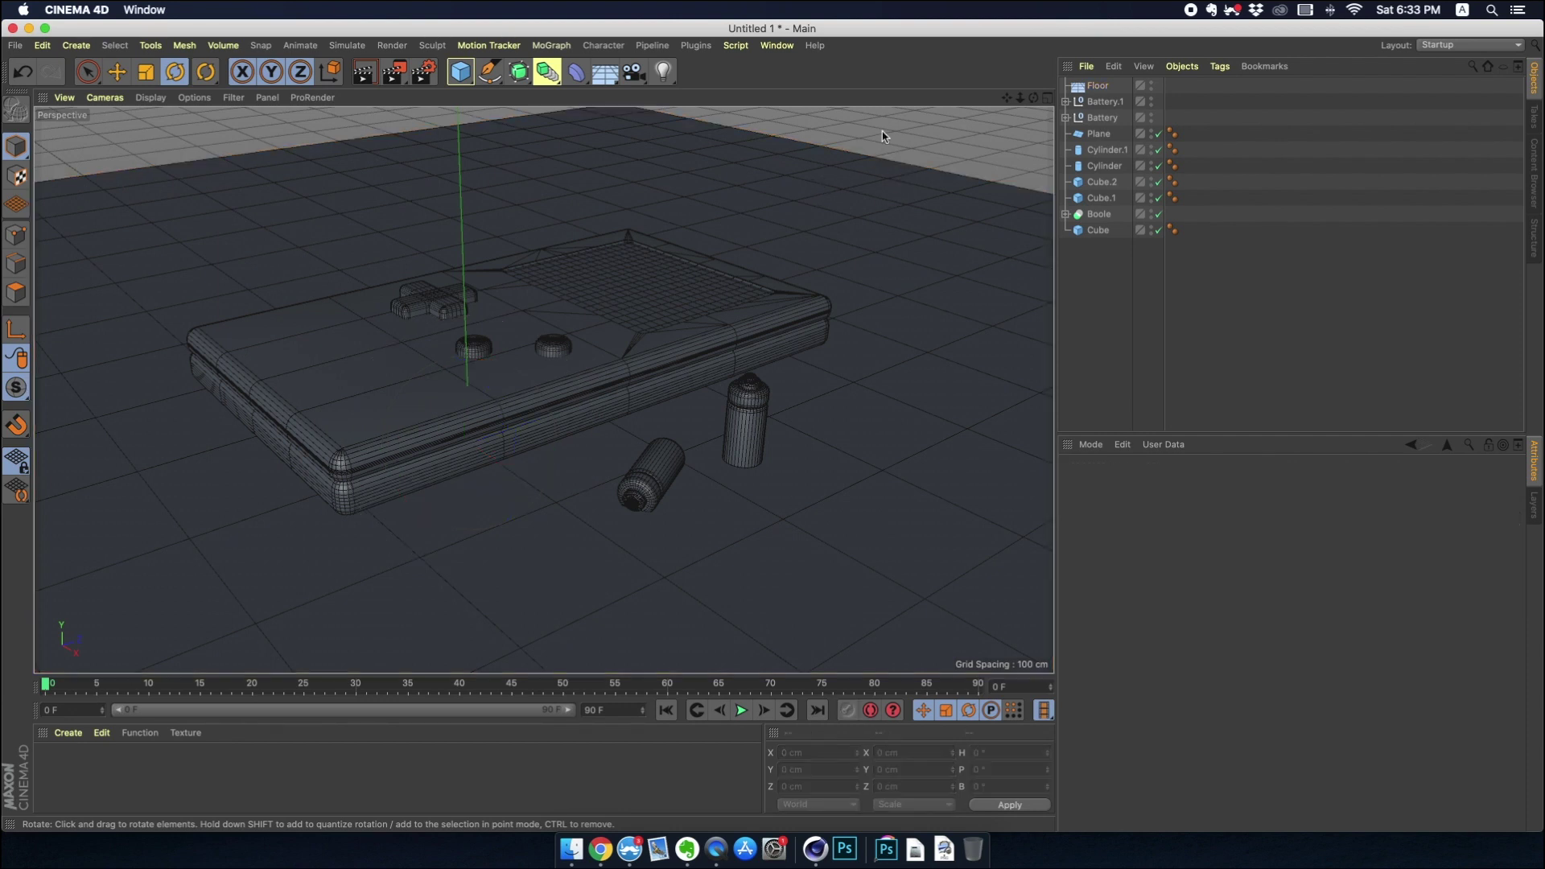
{"action": "left_click", "coordinate": [605, 71]}
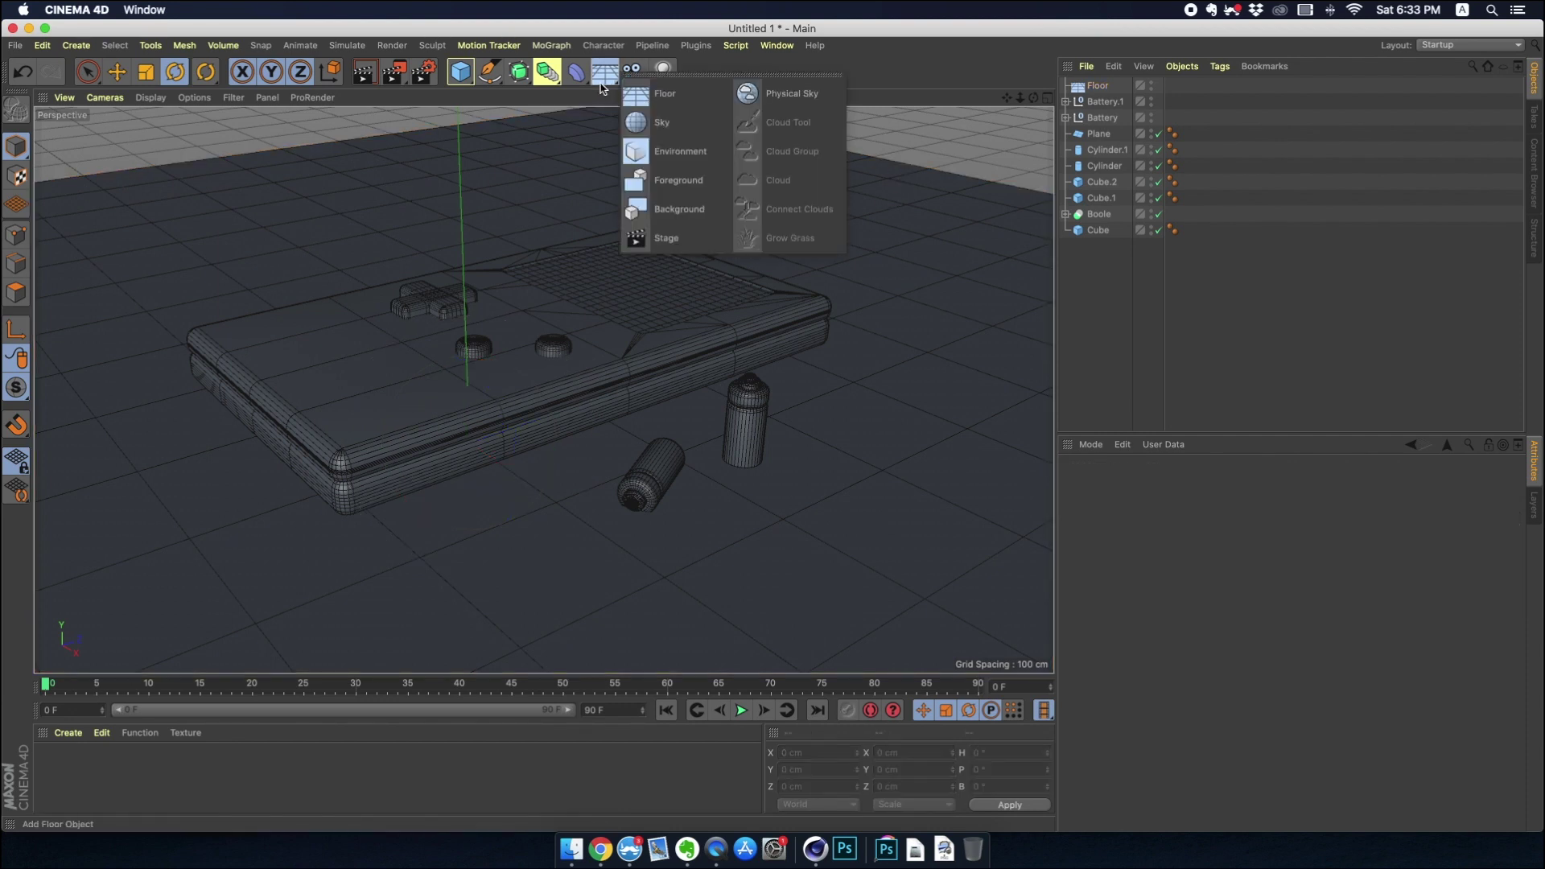
{"action": "left_click", "coordinate": [767, 95]}
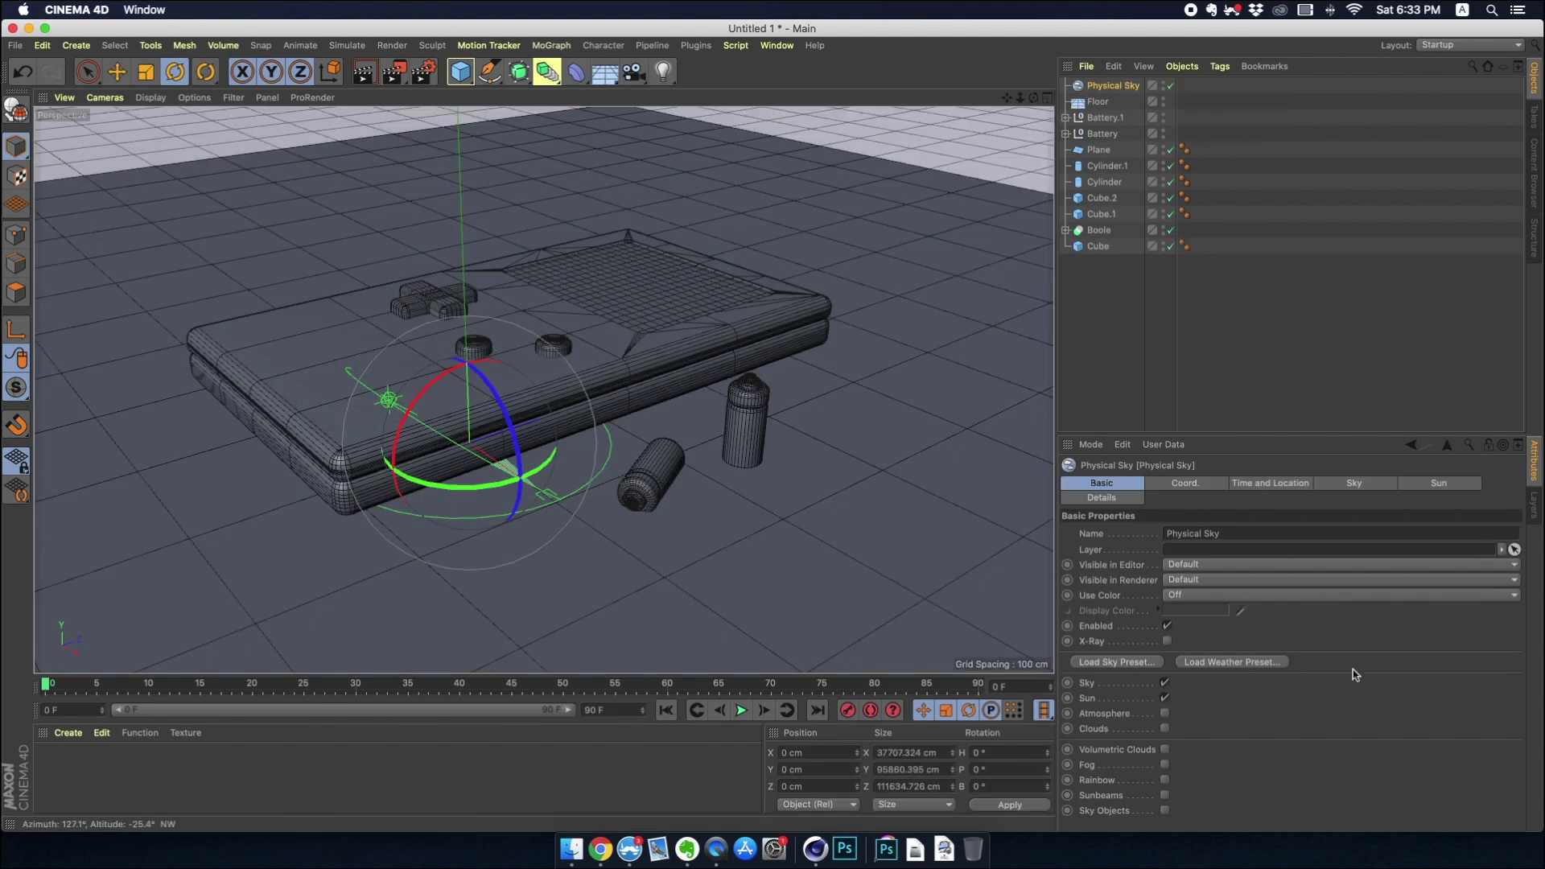
Set the Physical Sky's time to 17:00 and render the view to preview the shadows.
{"action": "left_click", "coordinate": [1274, 485]}
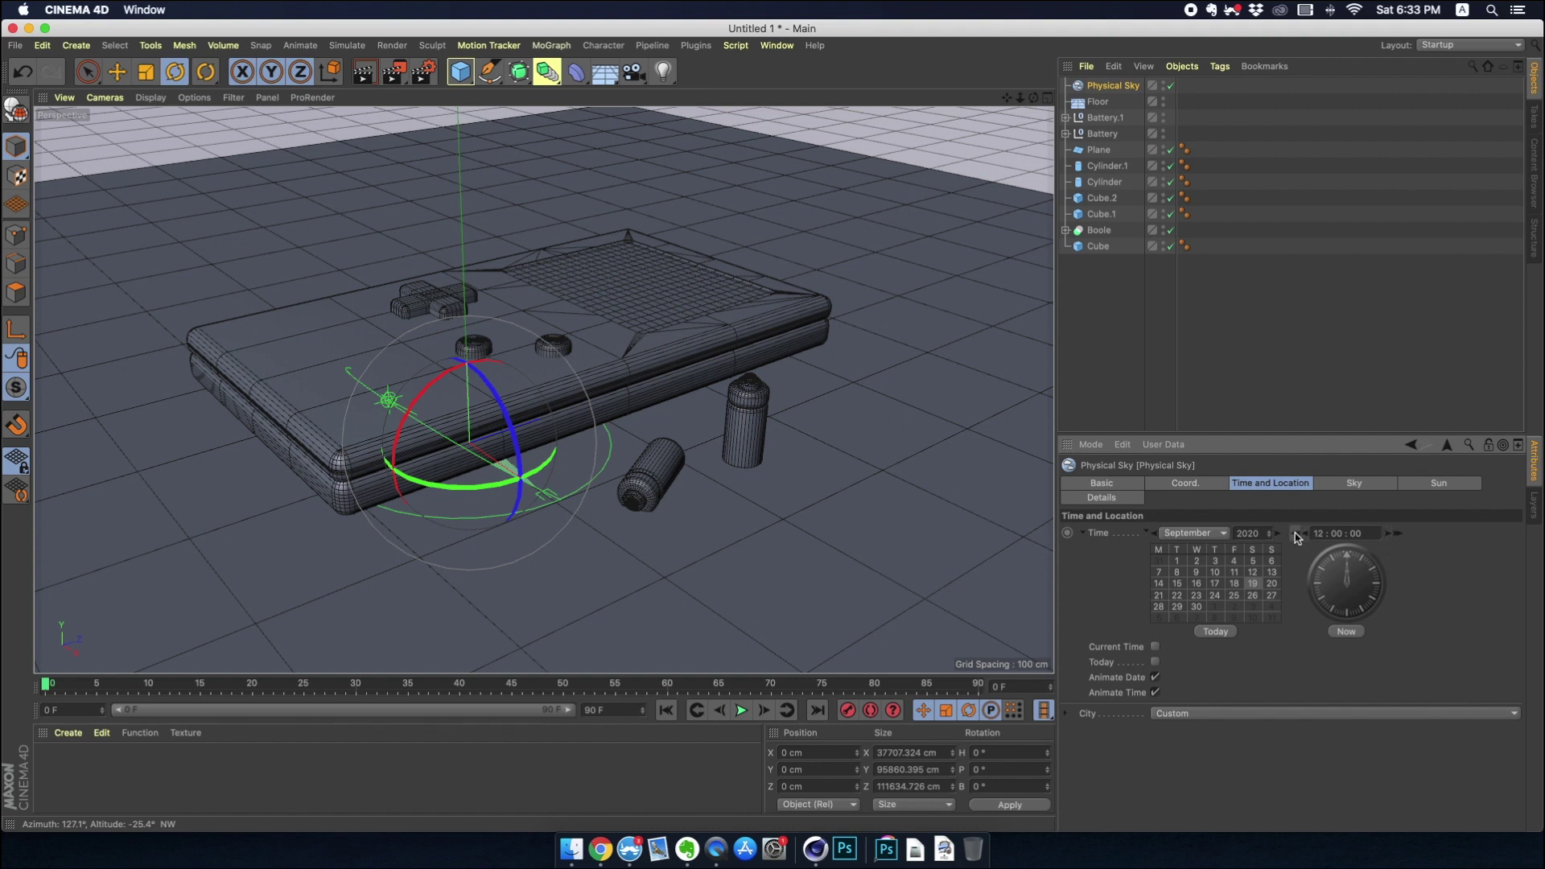
{"action": "left_click", "coordinate": [1397, 534]}
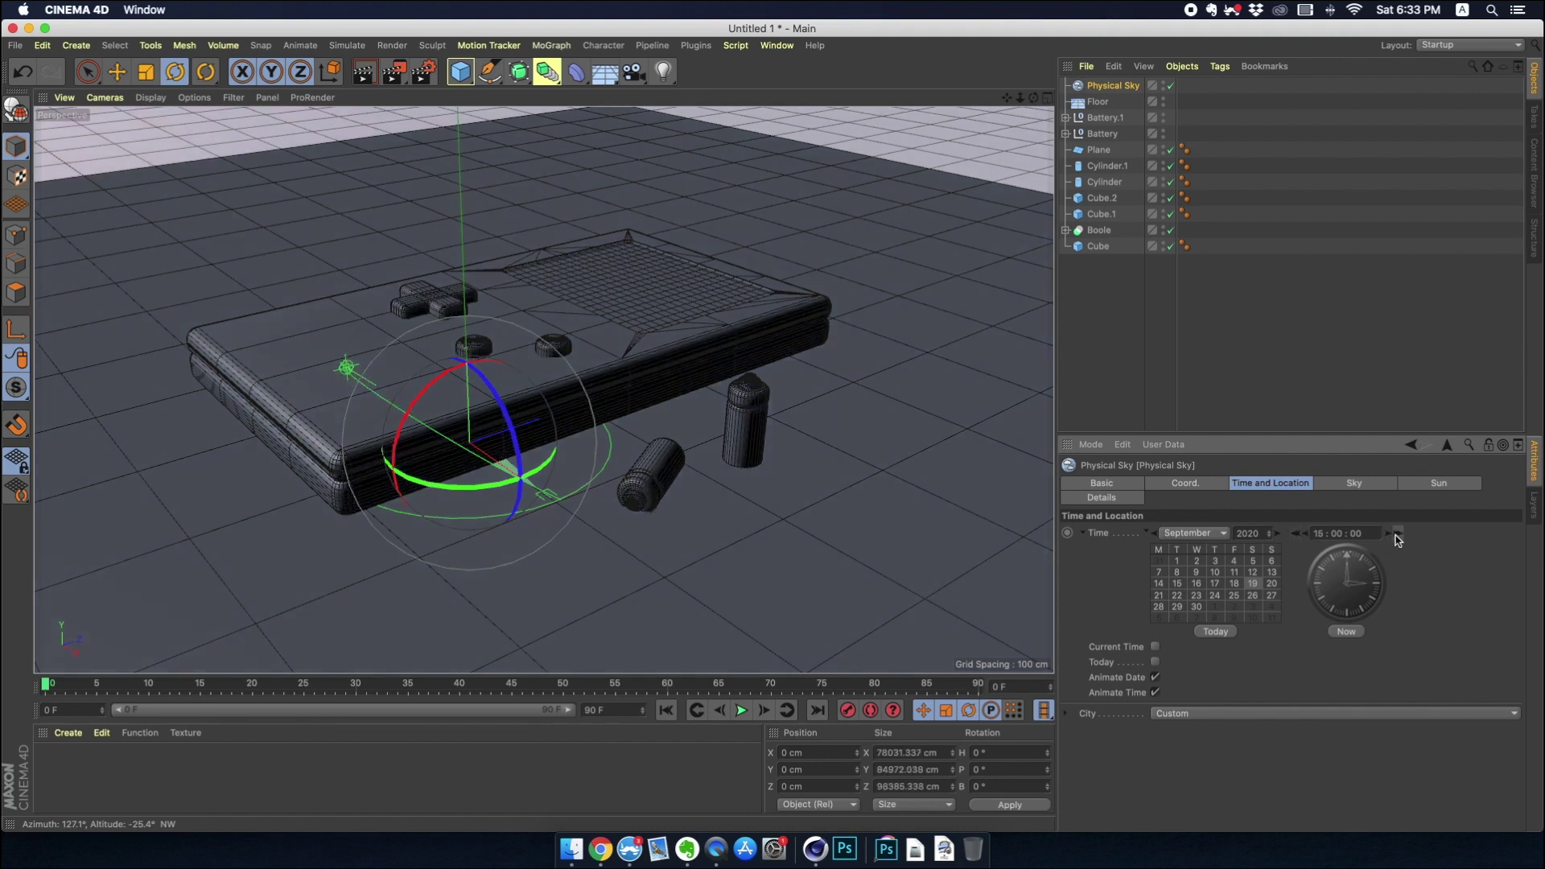
{"action": "left_click", "coordinate": [1397, 534]}
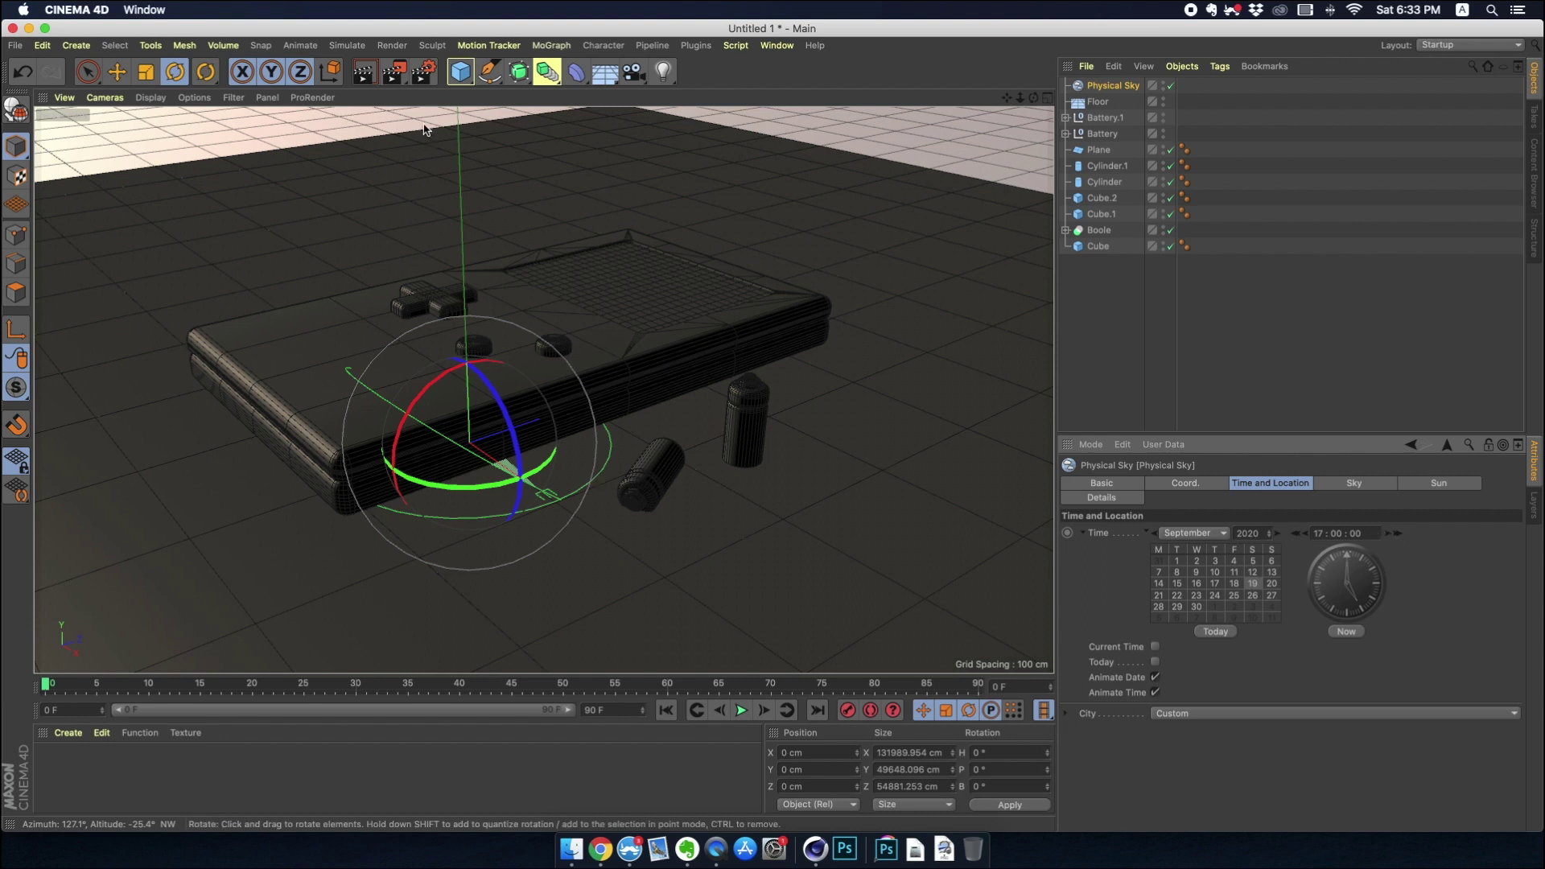
{"action": "left_click", "coordinate": [363, 74]}
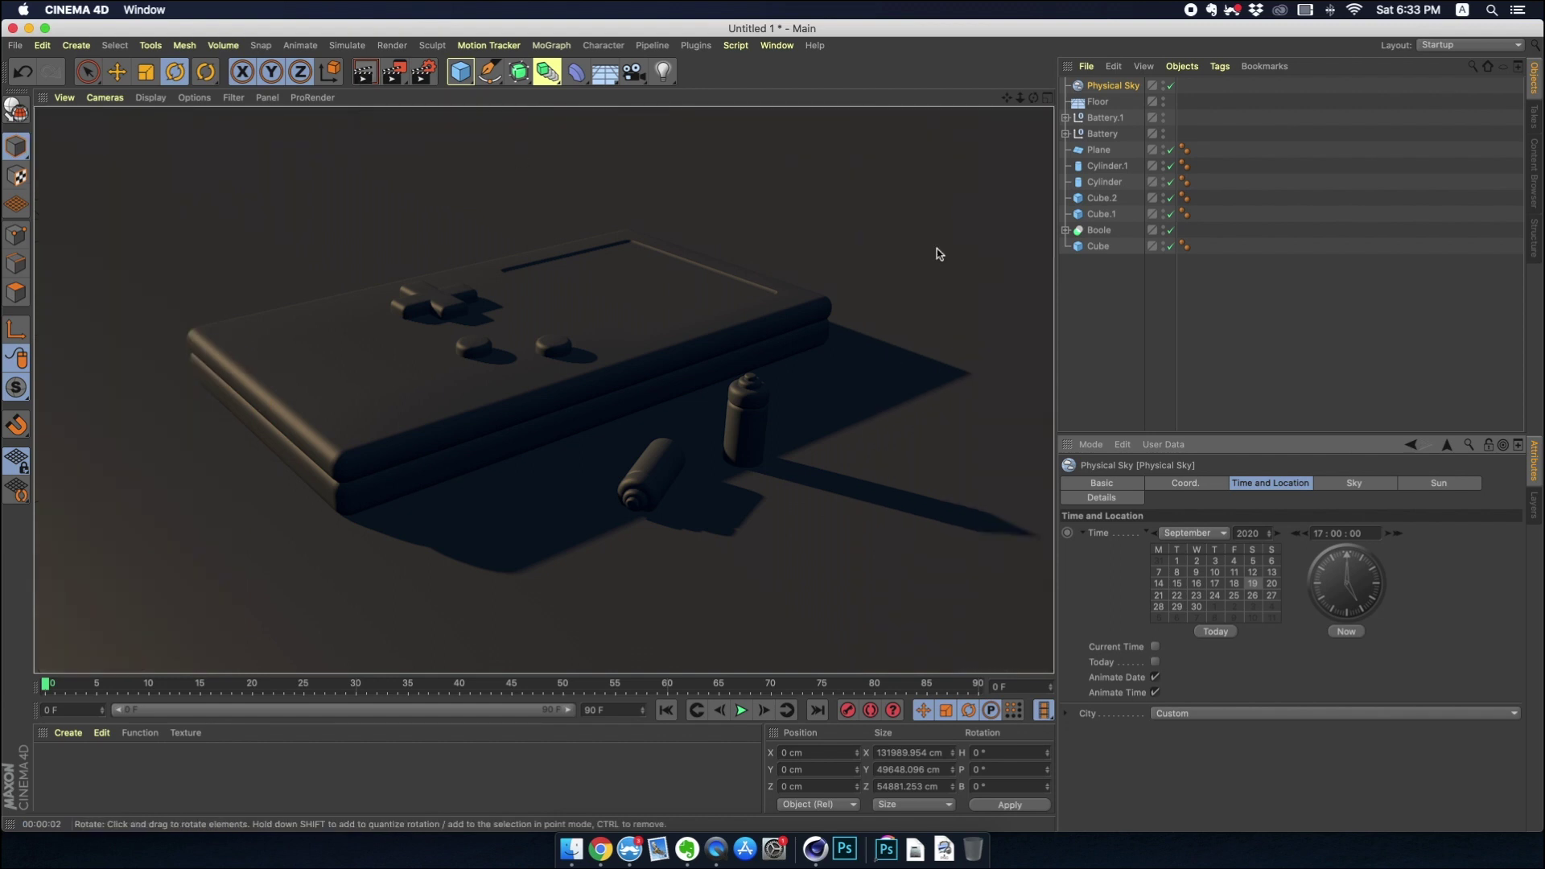
{"action": "left_click", "coordinate": [813, 210]}
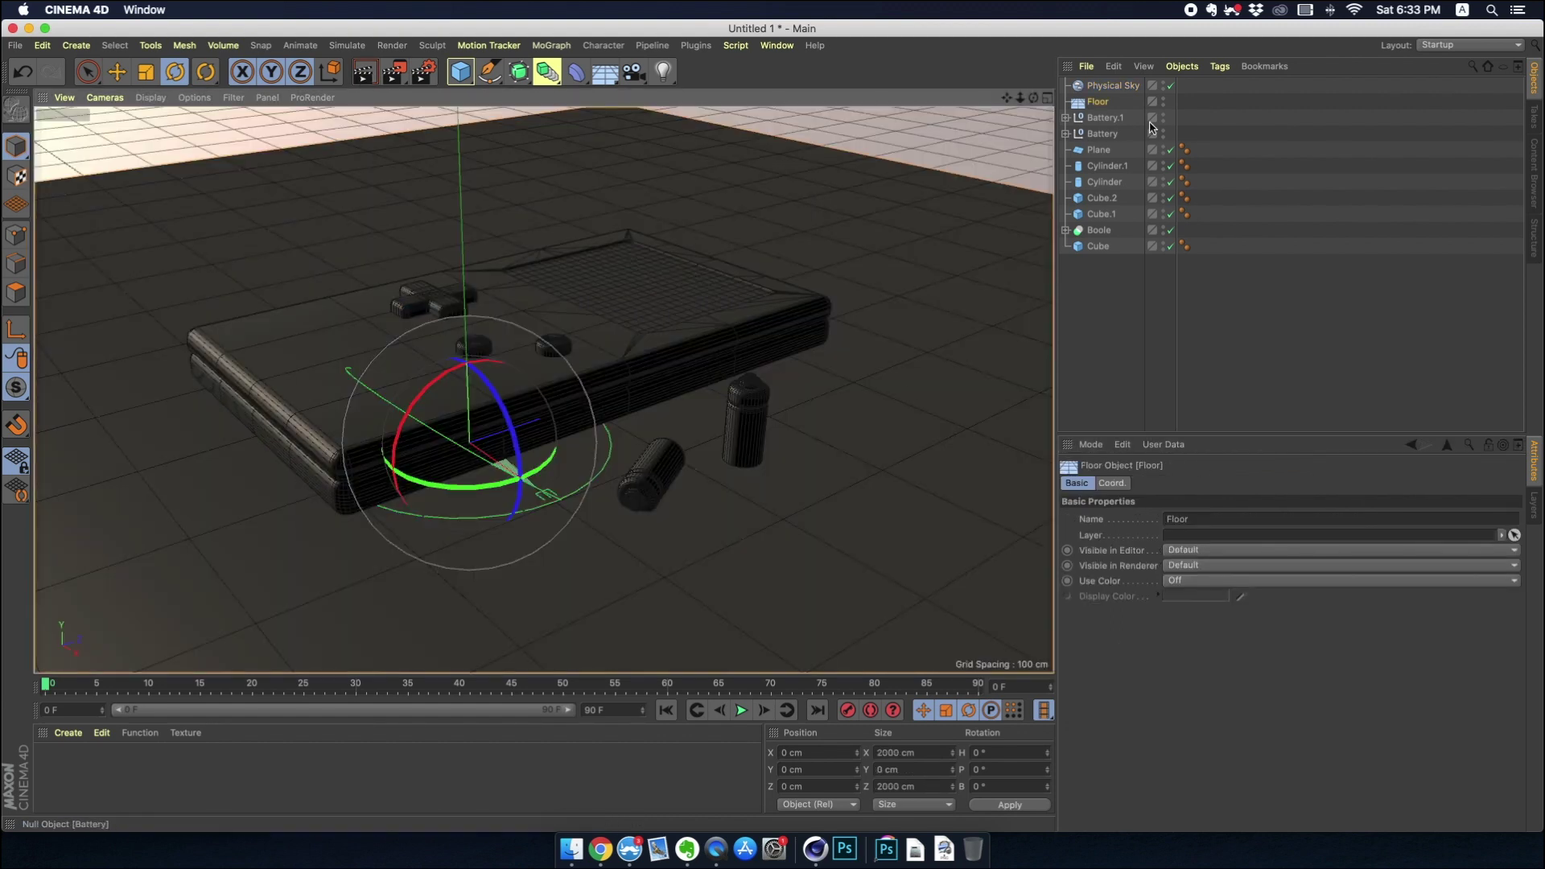
Set the Physical Sky's time back to 09:00 and render the view to check the new lighting.
{"action": "left_click", "coordinate": [1113, 86]}
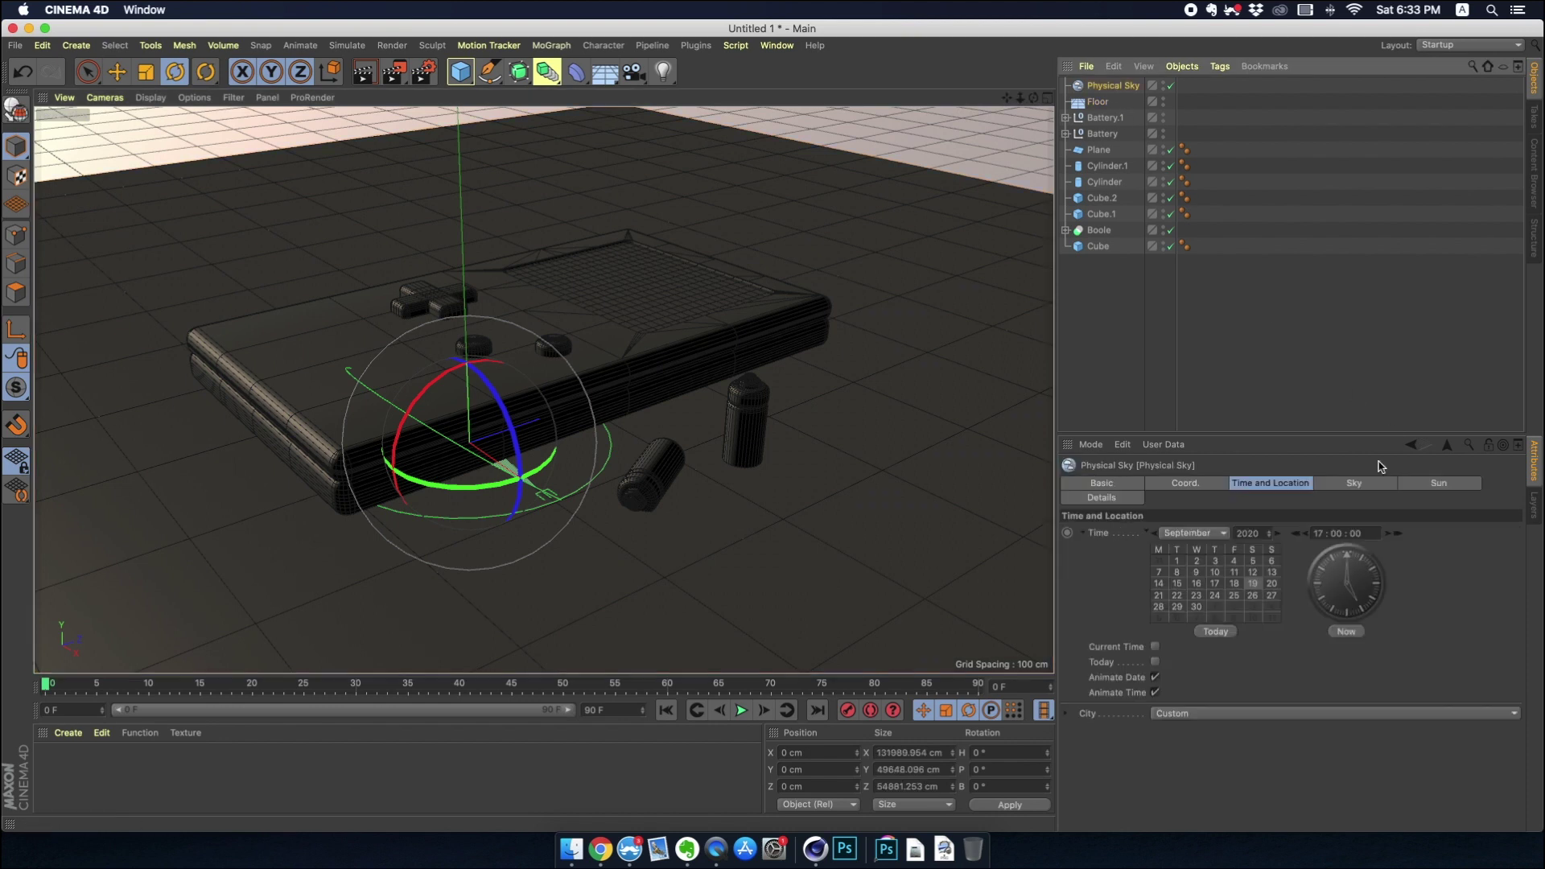
{"action": "left_click", "coordinate": [1298, 534]}
{"action": "left_click", "coordinate": [1298, 534]}
{"action": "left_click", "coordinate": [1298, 534]}
{"action": "left_click", "coordinate": [1298, 534]}
{"action": "left_click", "coordinate": [1297, 534]}
{"action": "left_click", "coordinate": [1298, 534]}
{"action": "left_click", "coordinate": [1297, 534]}
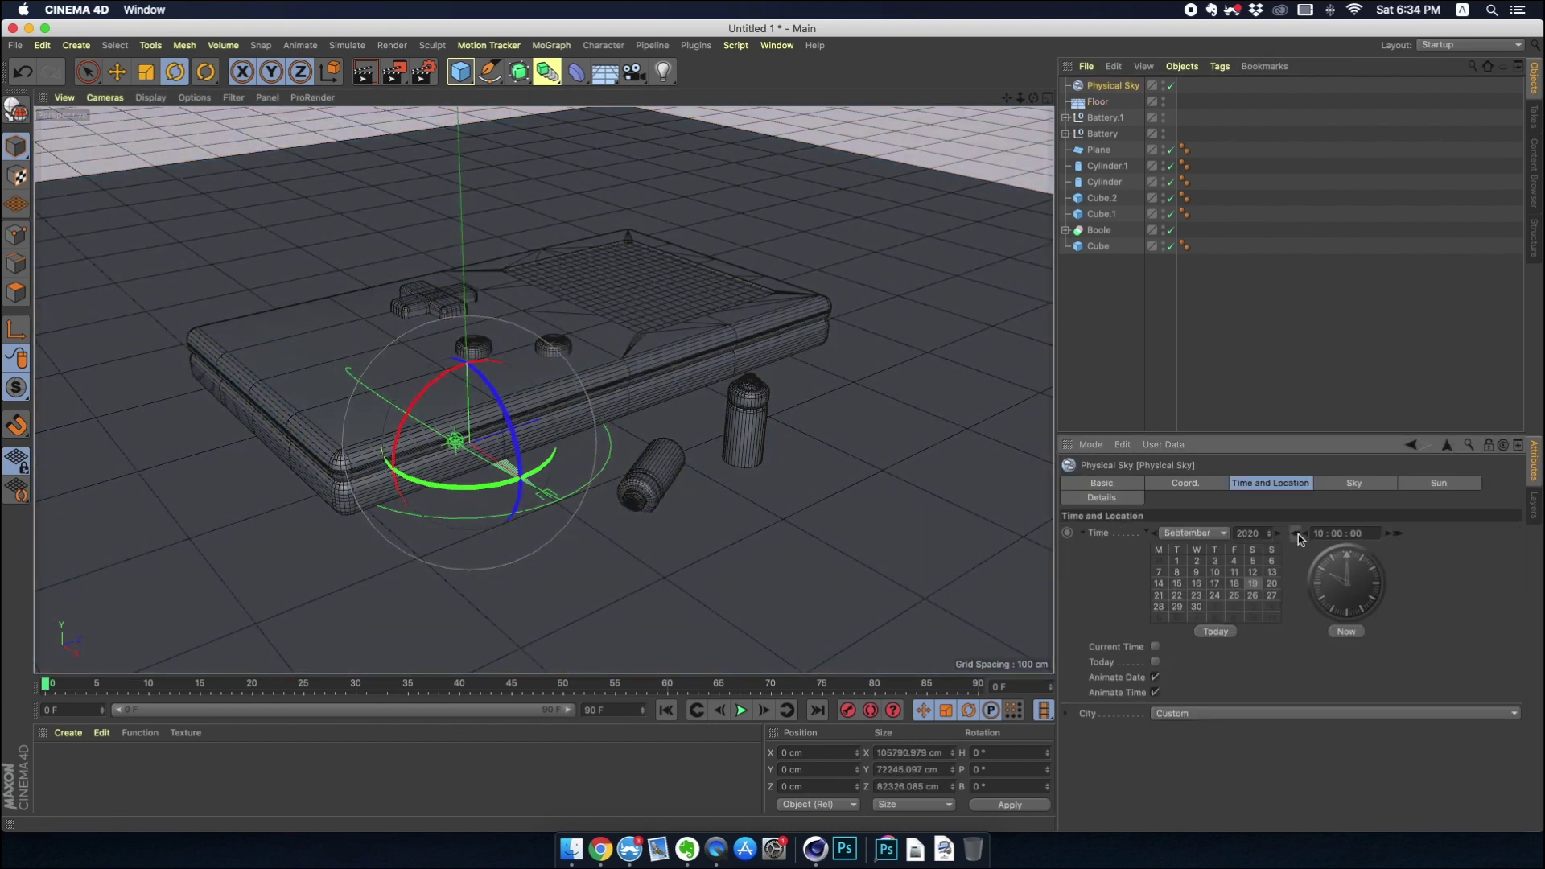
{"action": "left_click", "coordinate": [1298, 534]}
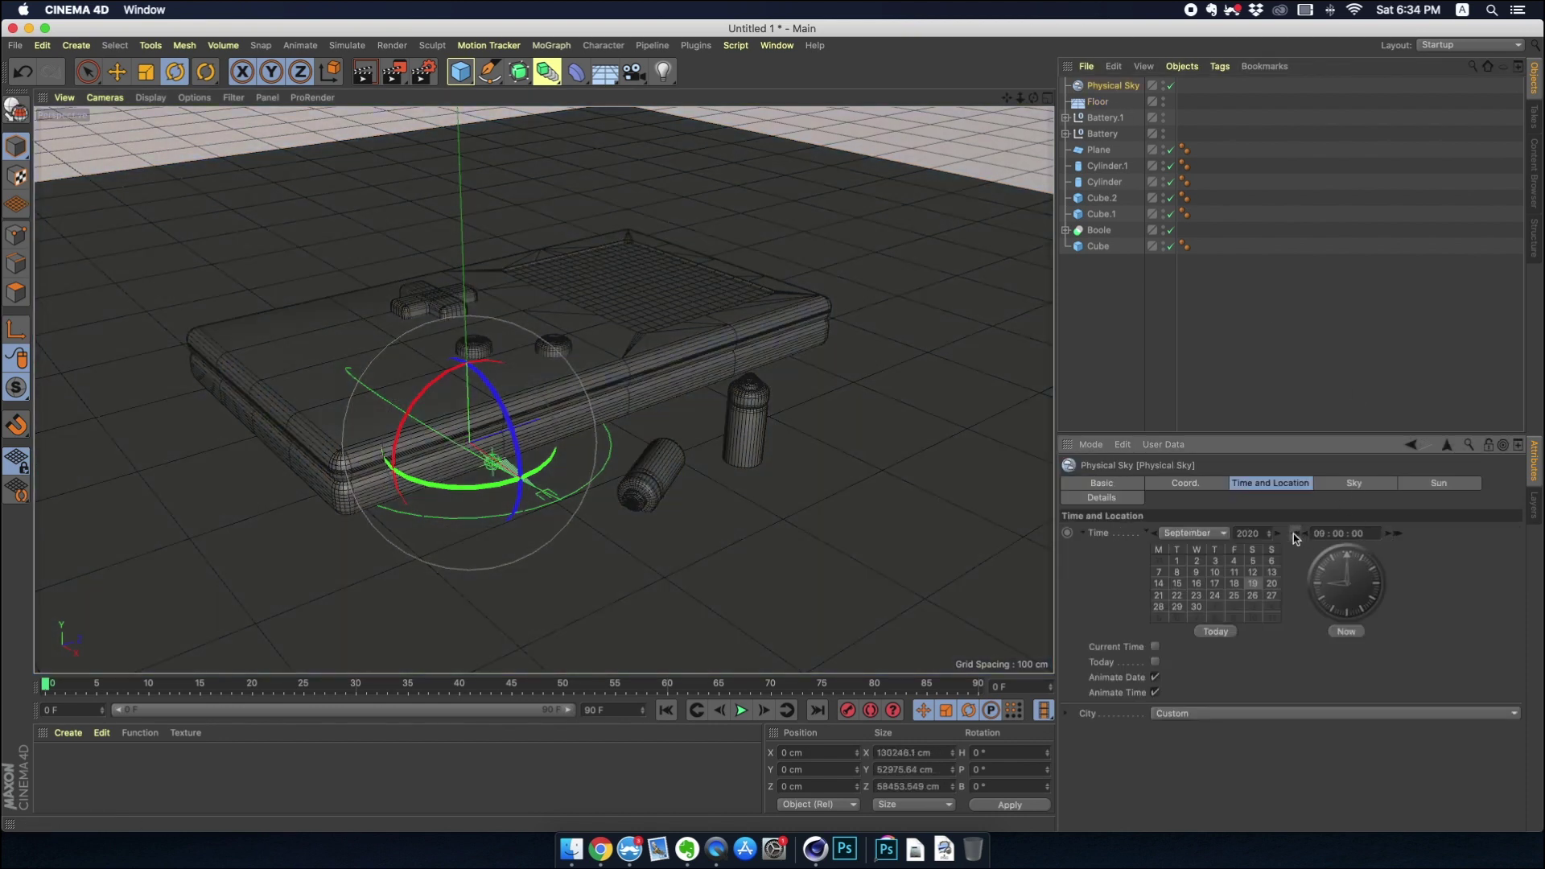
{"action": "left_click", "coordinate": [364, 72]}
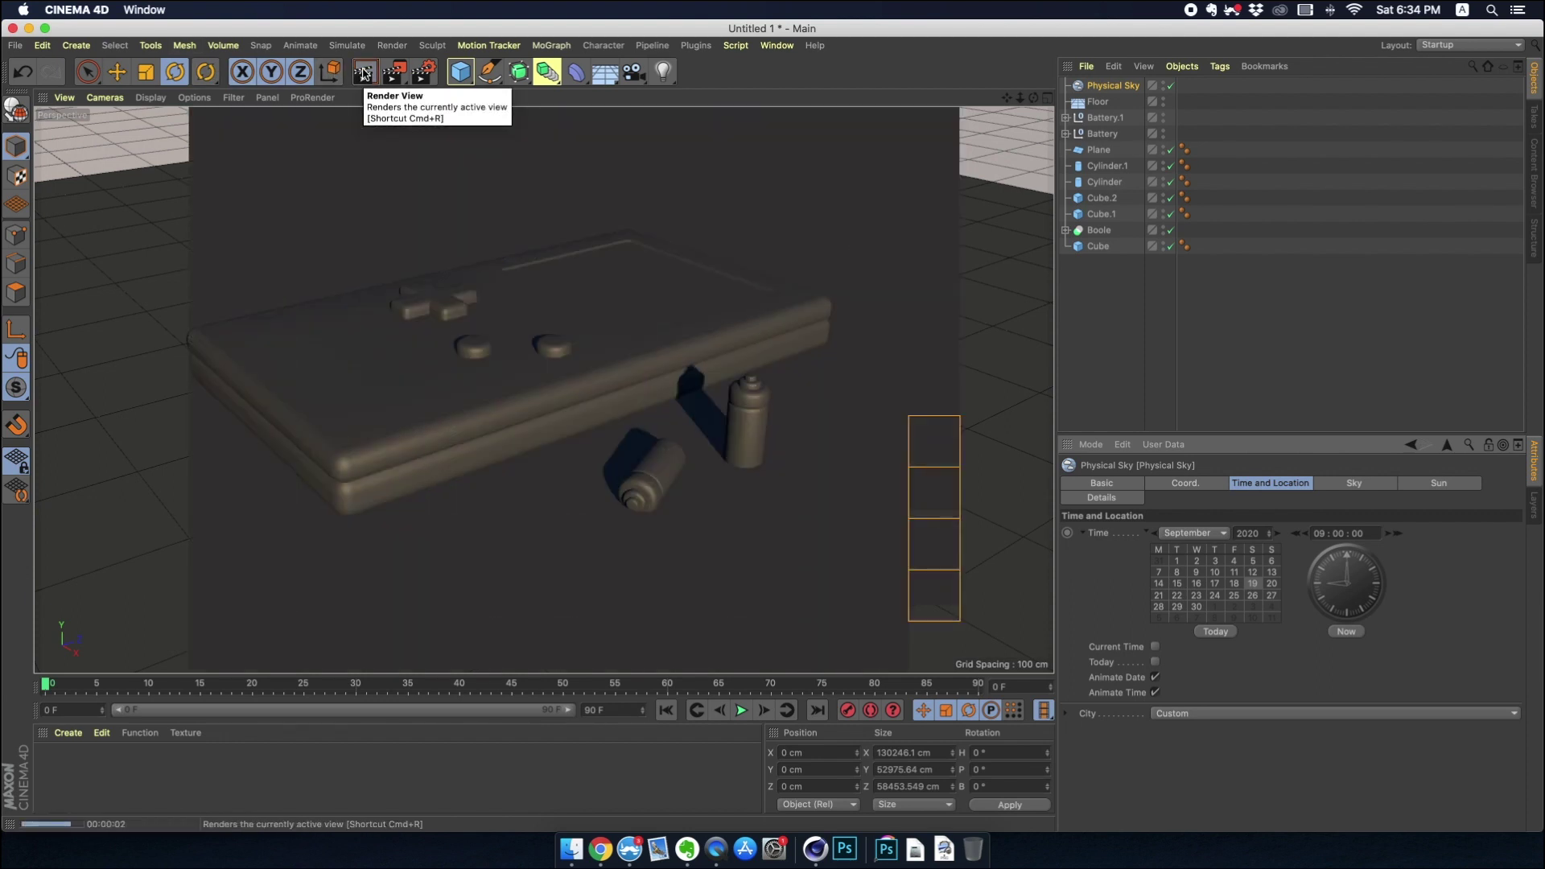
{"action": "left_click", "coordinate": [263, 205]}
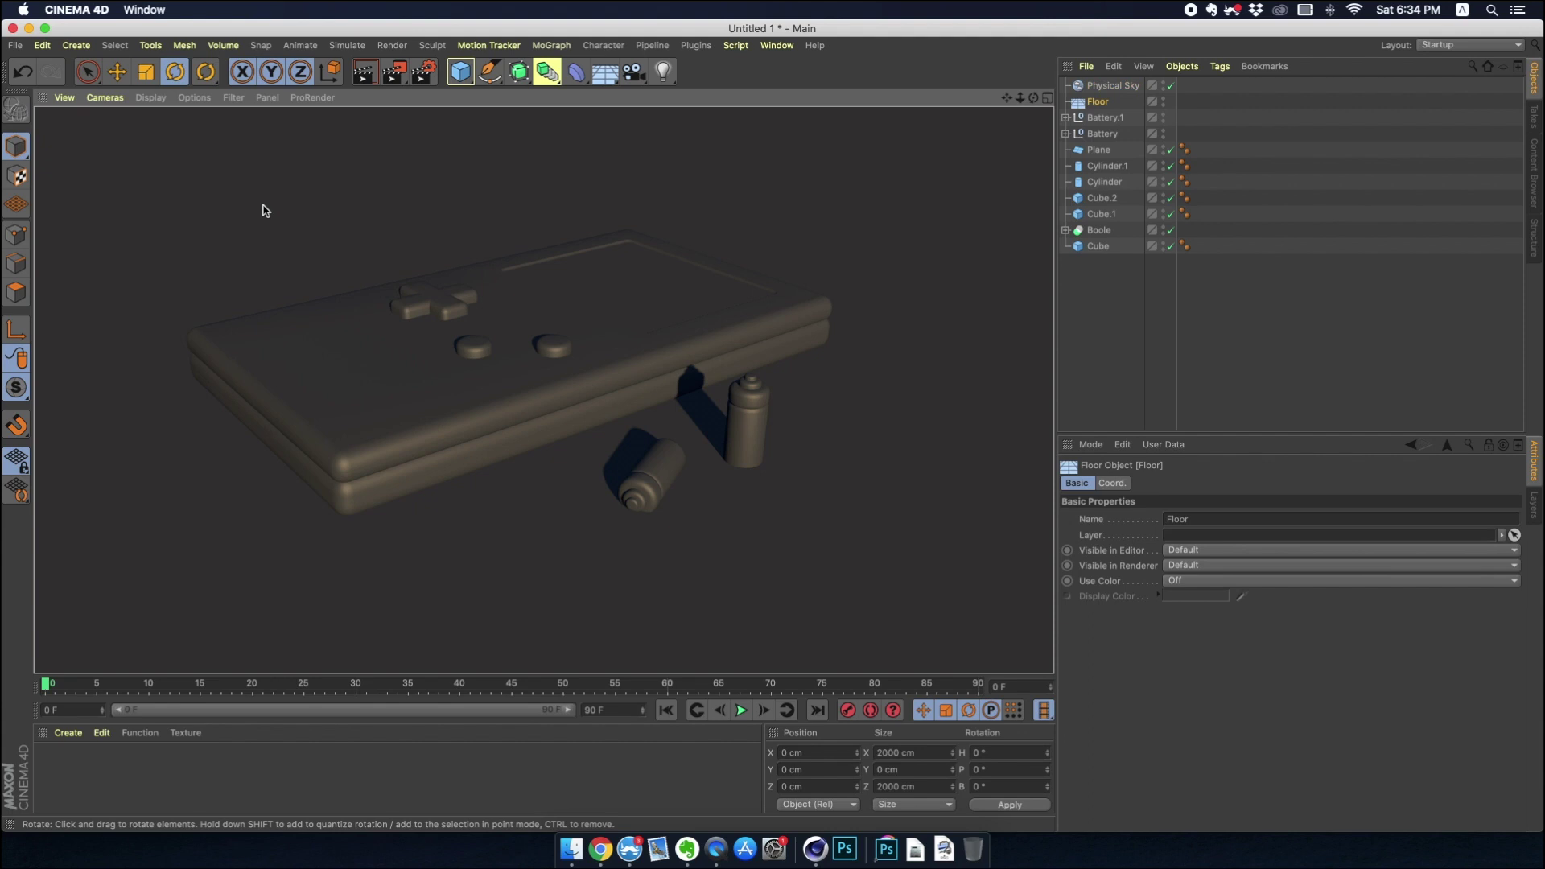
{"action": "left_click", "coordinate": [1097, 90]}
{"action": "left_click", "coordinate": [679, 205]}
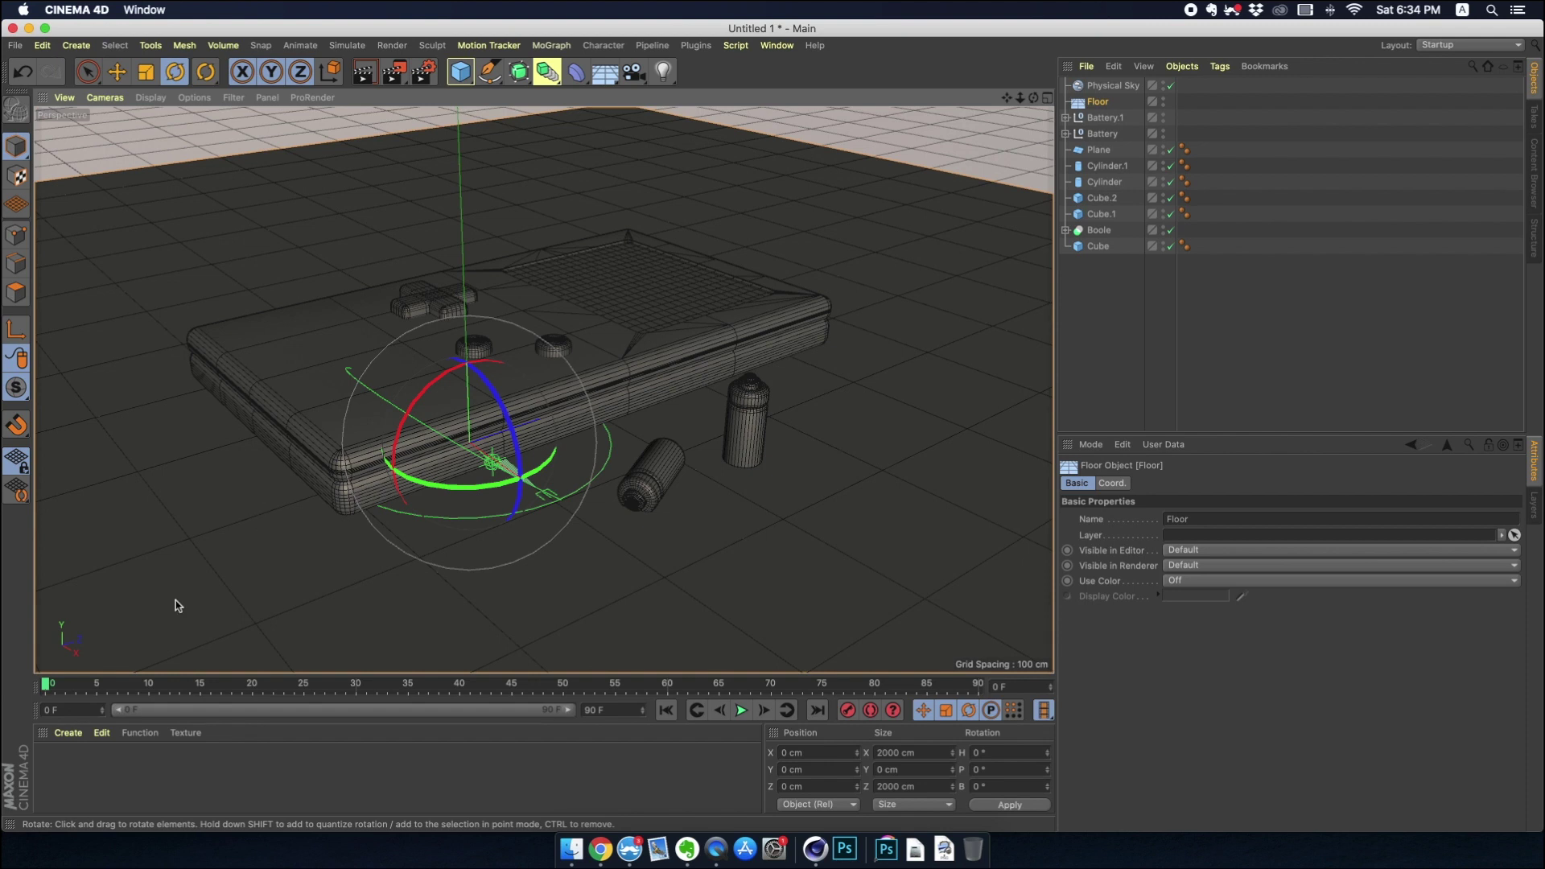
Create a default light grey material for both console body halves and the battery tips, and show the viewport in Gouraud shading.
{"action": "left_click", "coordinate": [68, 733]}
{"action": "left_click", "coordinate": [93, 545]}
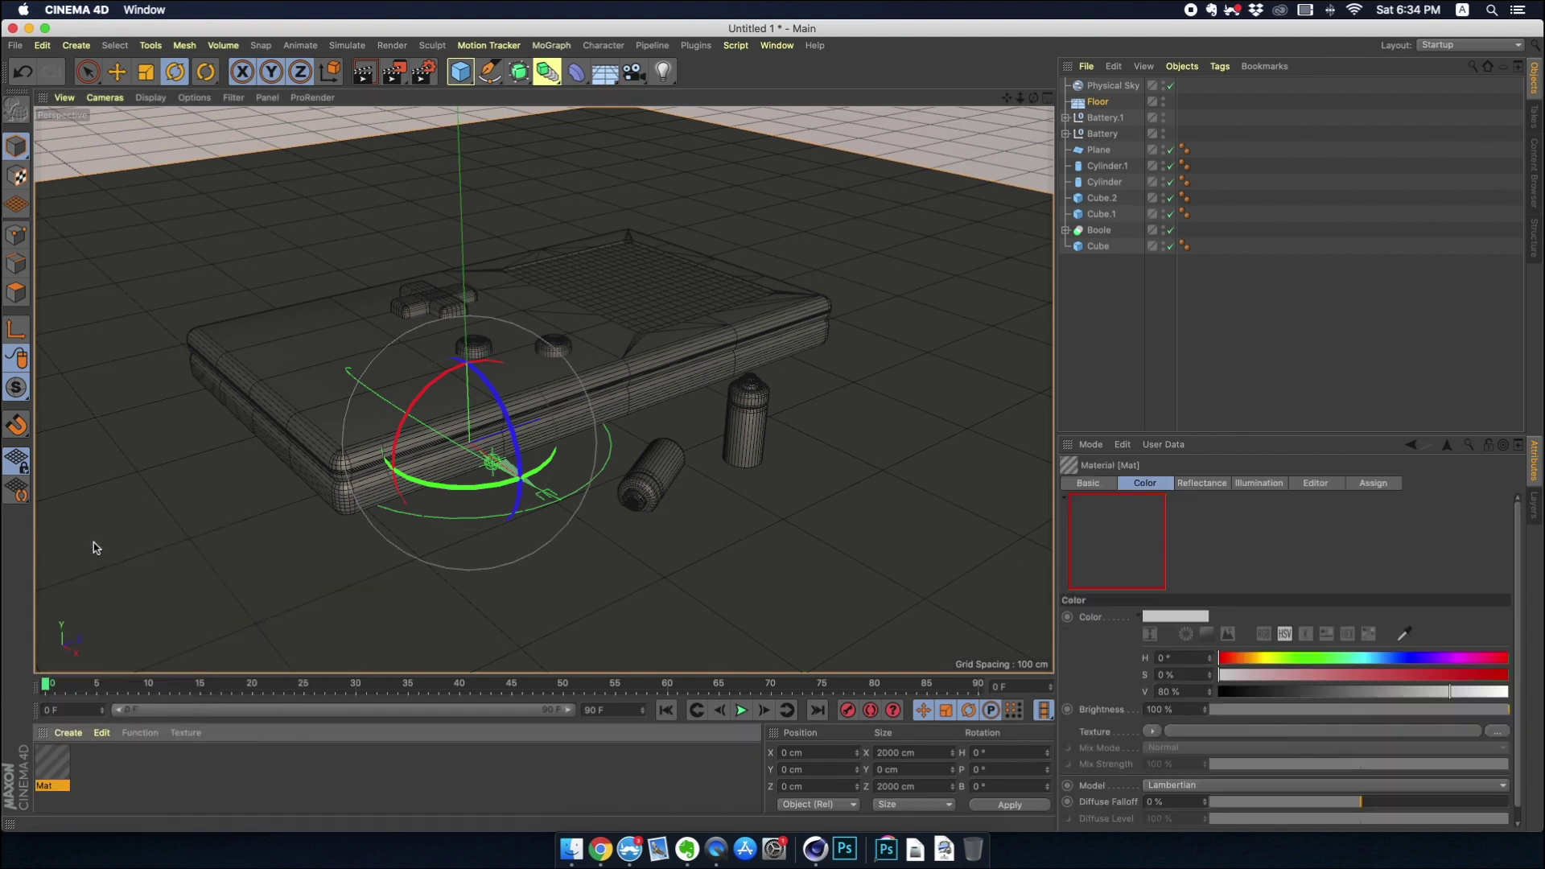
{"action": "left_click_drag", "start_coordinate": [52, 763], "coordinate": [310, 388]}
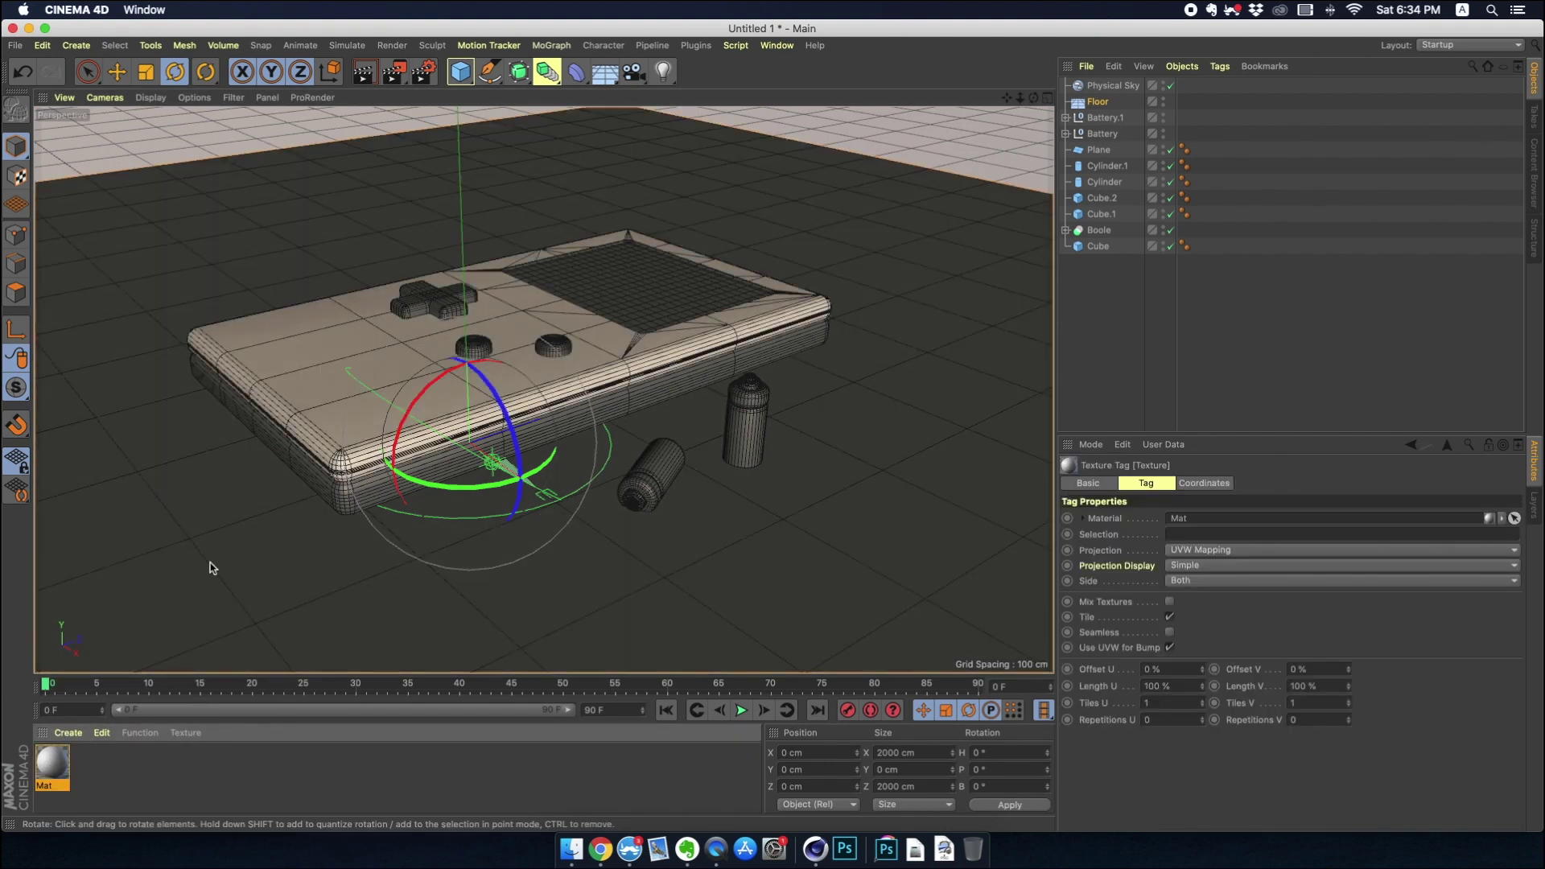
{"action": "left_click_drag", "start_coordinate": [49, 763], "coordinate": [323, 487]}
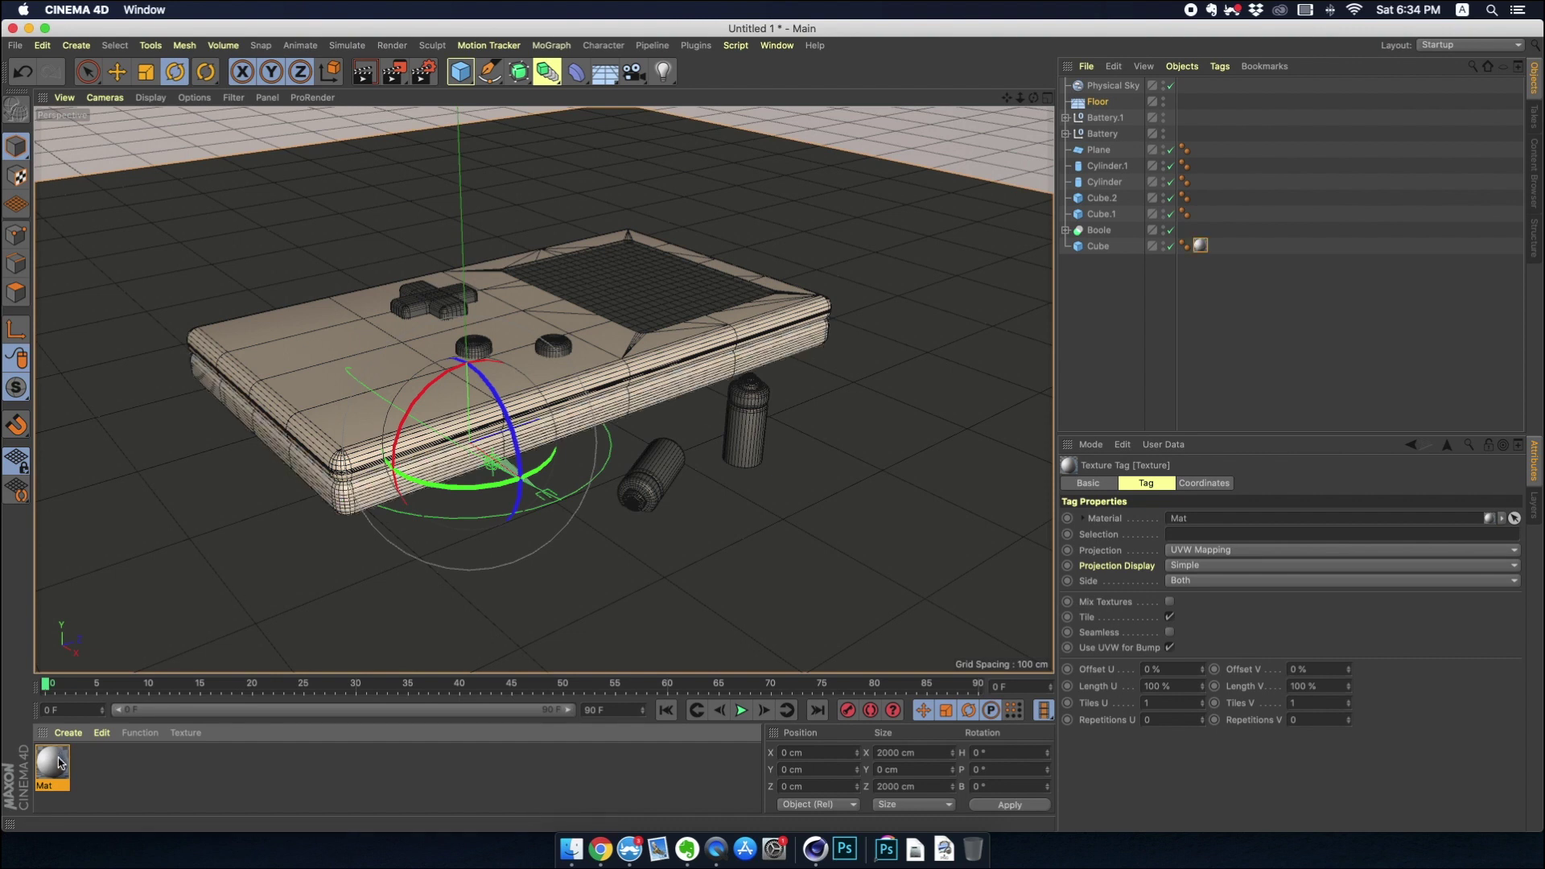
{"action": "left_click_drag", "start_coordinate": [58, 759], "coordinate": [753, 388]}
{"action": "left_click_drag", "start_coordinate": [49, 764], "coordinate": [636, 500]}
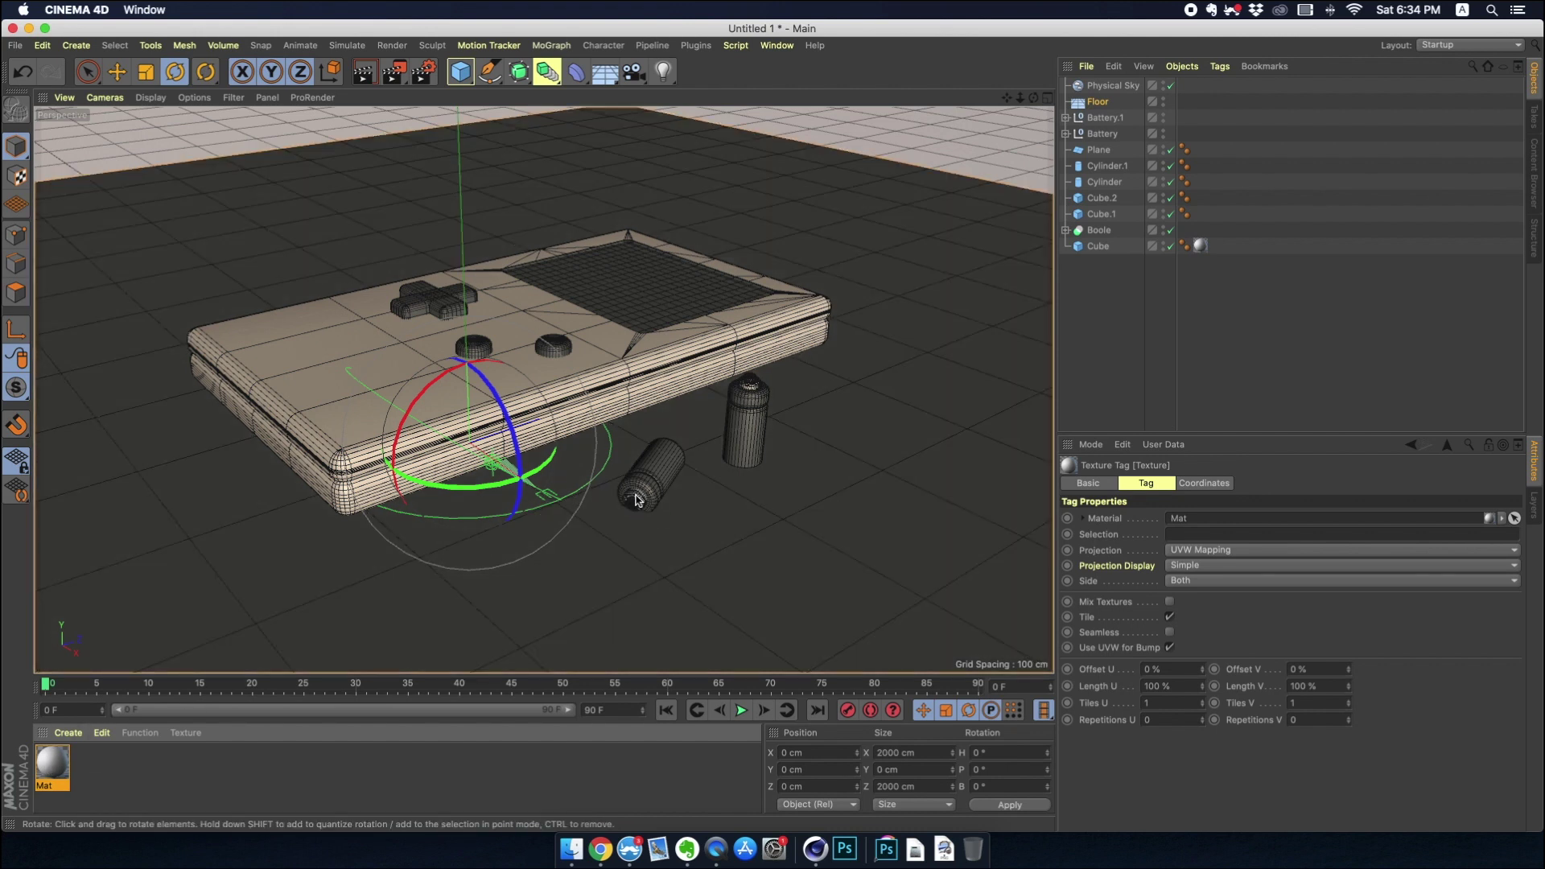
{"action": "left_click", "coordinate": [151, 97]}
{"action": "left_click", "coordinate": [183, 113]}
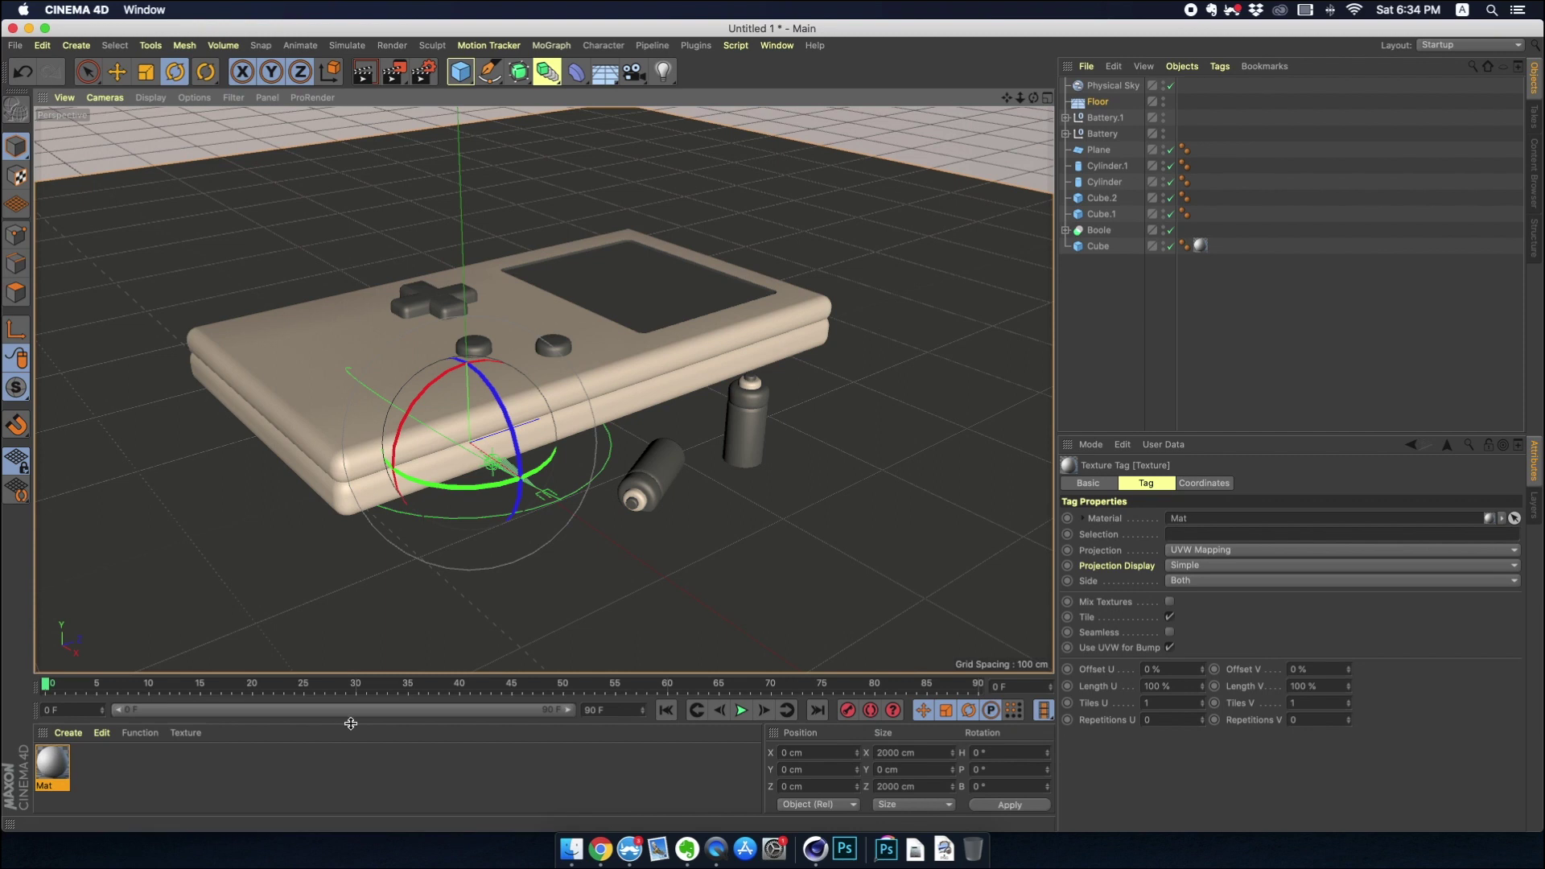
Create an orange material (H 35°, S 81%, V 80%) and apply it to the two round buttons and the batteries' upper bands.
{"action": "left_click", "coordinate": [68, 732]}
{"action": "left_click", "coordinate": [108, 541]}
{"action": "double_click", "coordinate": [53, 763]}
{"action": "left_click", "coordinate": [849, 315]}
{"action": "left_click_drag", "start_coordinate": [346, 113], "coordinate": [772, 213]}
{"action": "left_click", "coordinate": [1009, 333]}
{"action": "left_click_drag", "start_coordinate": [724, 298], "coordinate": [553, 346]}
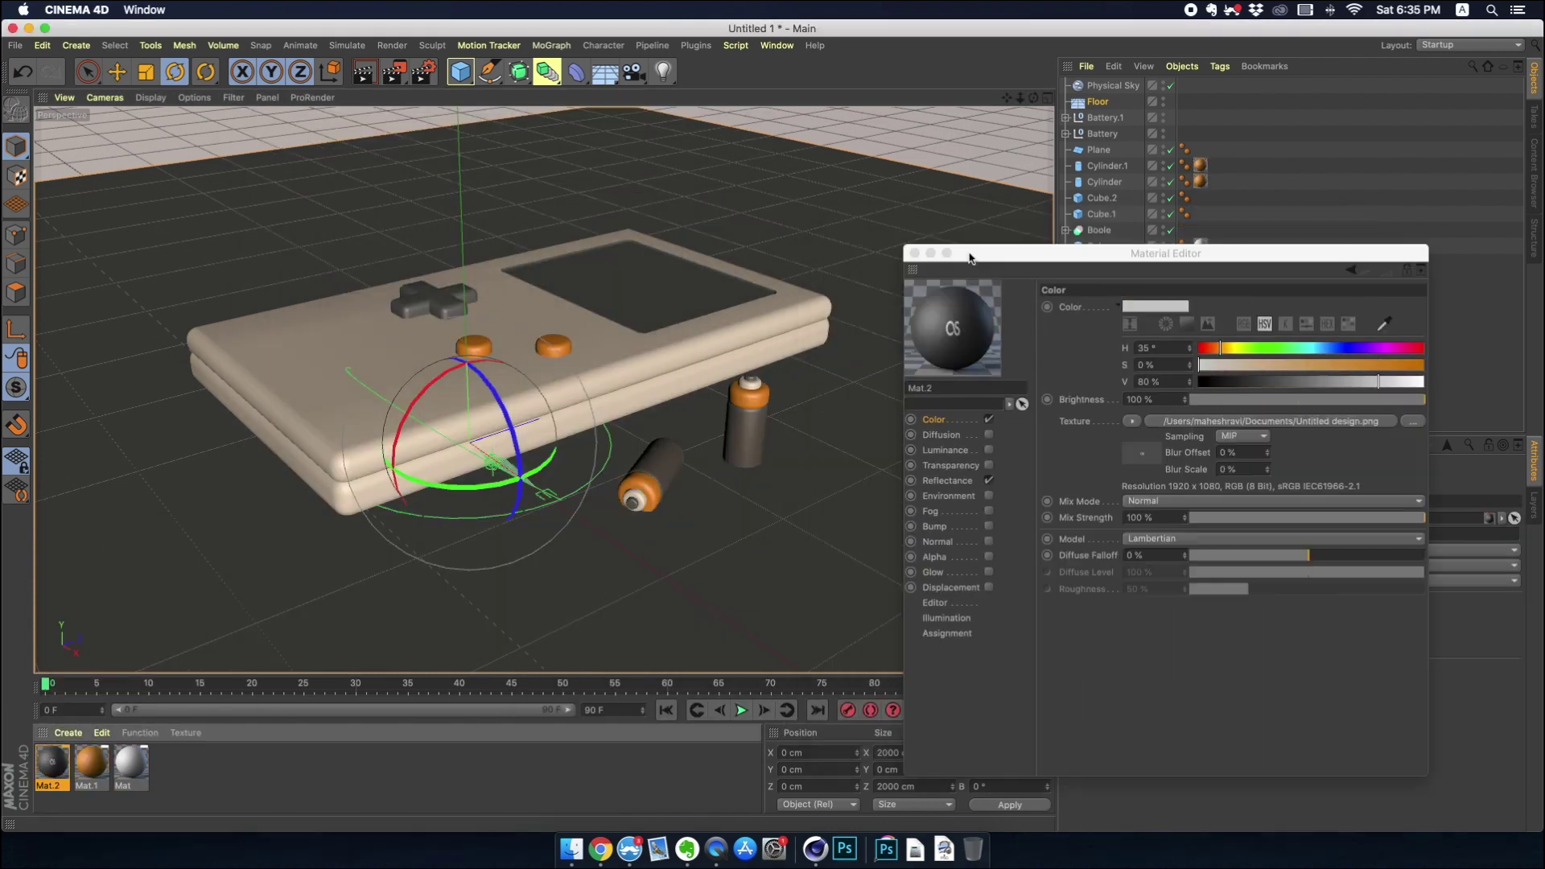
{"action": "left_click_drag", "start_coordinate": [970, 257], "coordinate": [950, 262]}
Create a near-black material with a colour value of 16% and apply it to both cubes of the plus-shaped pad.
{"action": "left_click", "coordinate": [69, 733]}
{"action": "left_click", "coordinate": [96, 540]}
{"action": "double_click", "coordinate": [53, 762]}
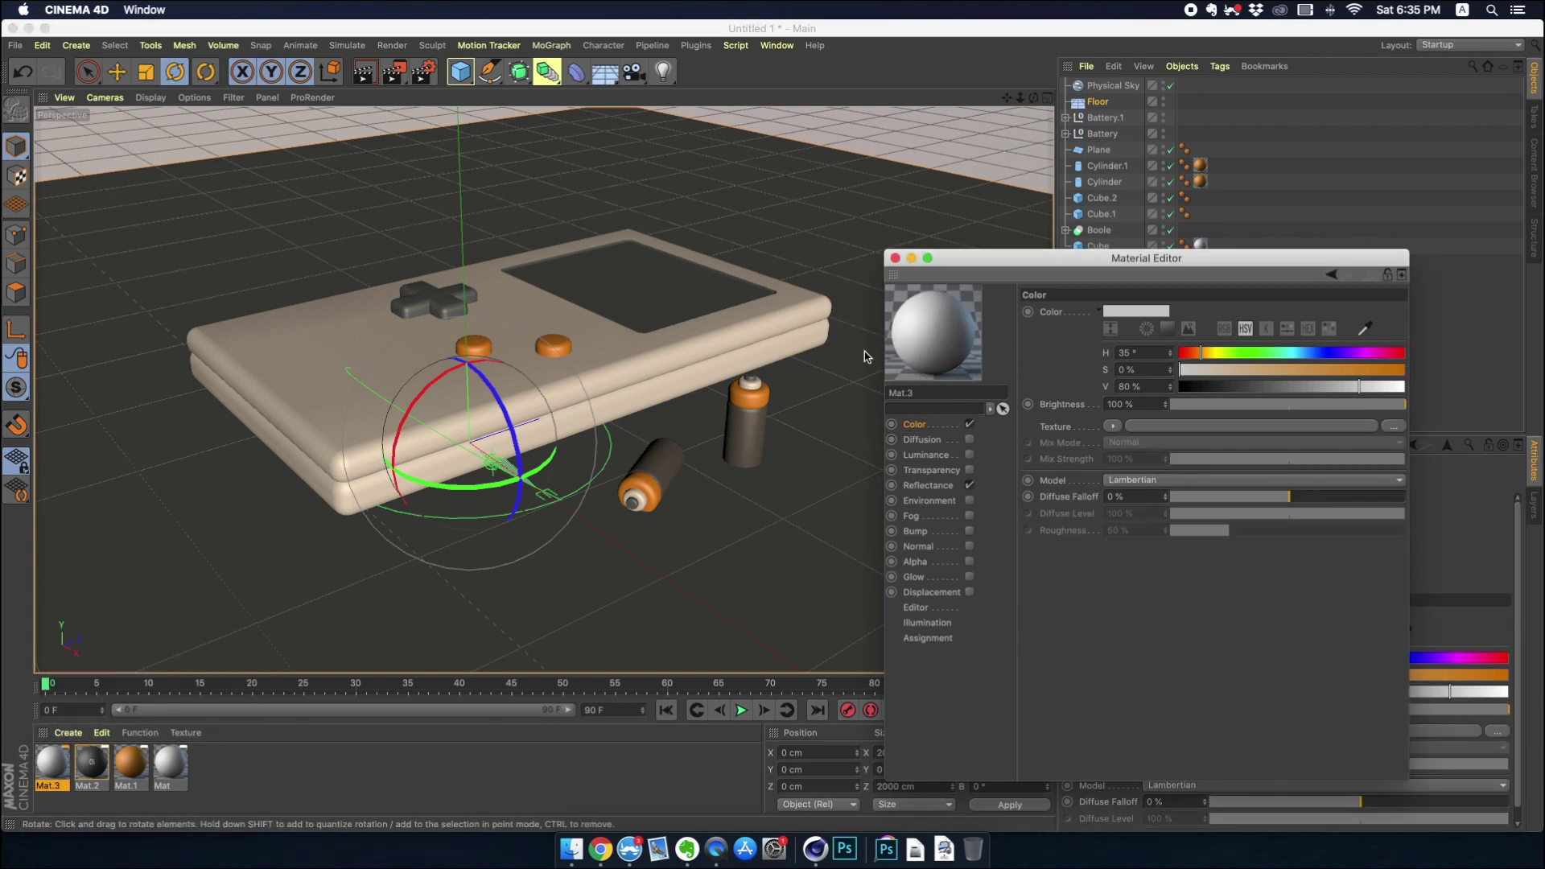
{"action": "left_click", "coordinate": [1215, 386]}
{"action": "left_click", "coordinate": [449, 304]}
{"action": "left_click_drag", "start_coordinate": [52, 762], "coordinate": [455, 302]}
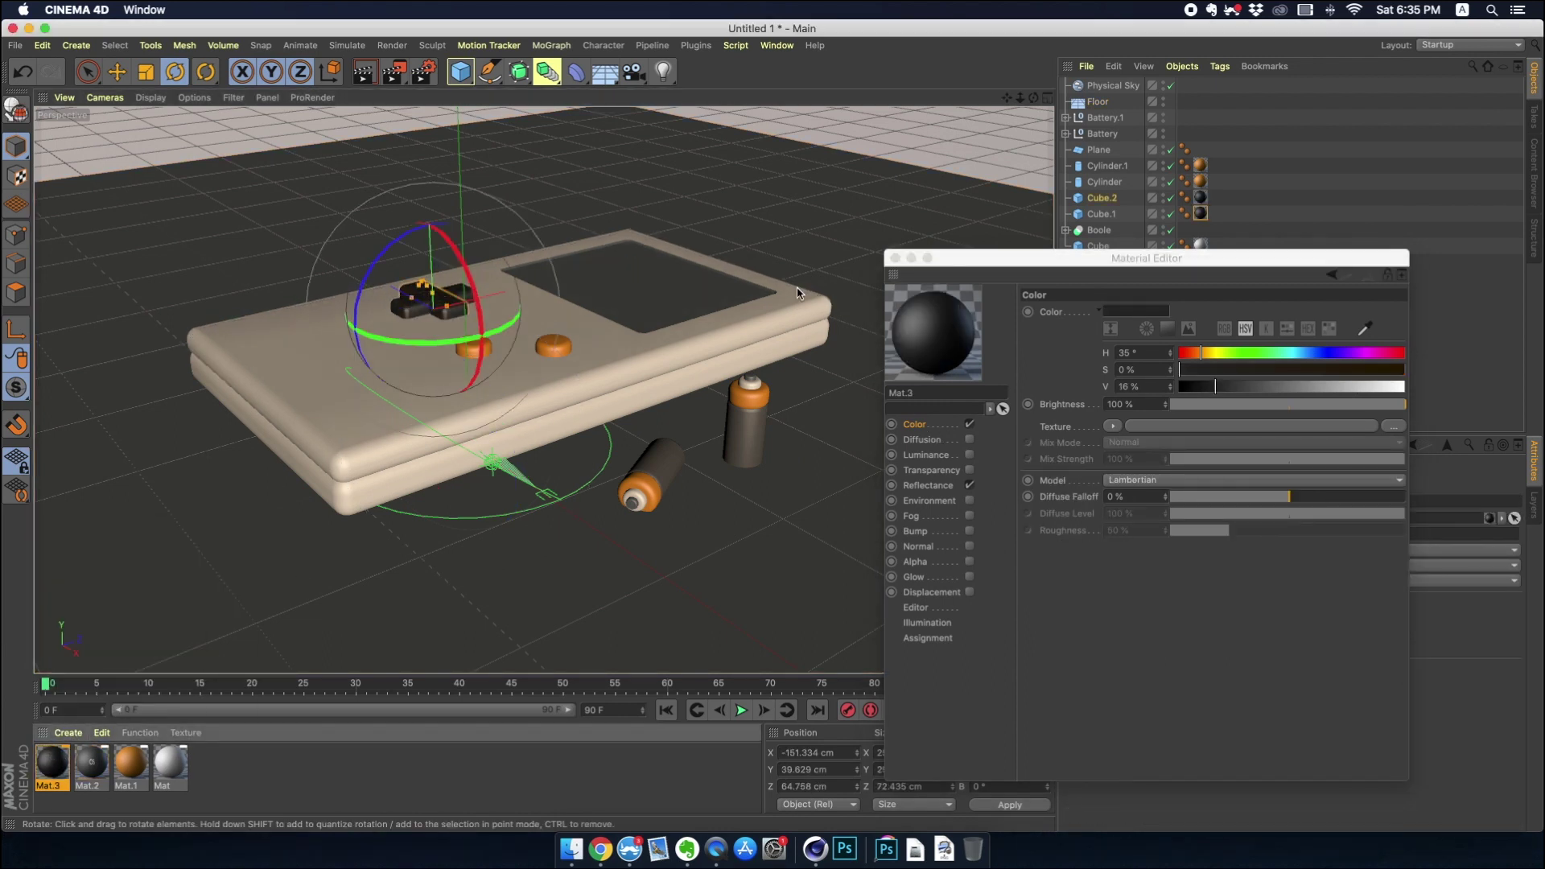
Create a green material with 54% saturation and 80% value and apply it to the recessed screen plane.
{"action": "left_click", "coordinate": [624, 286]}
{"action": "left_click", "coordinate": [68, 733]}
{"action": "left_click", "coordinate": [103, 540]}
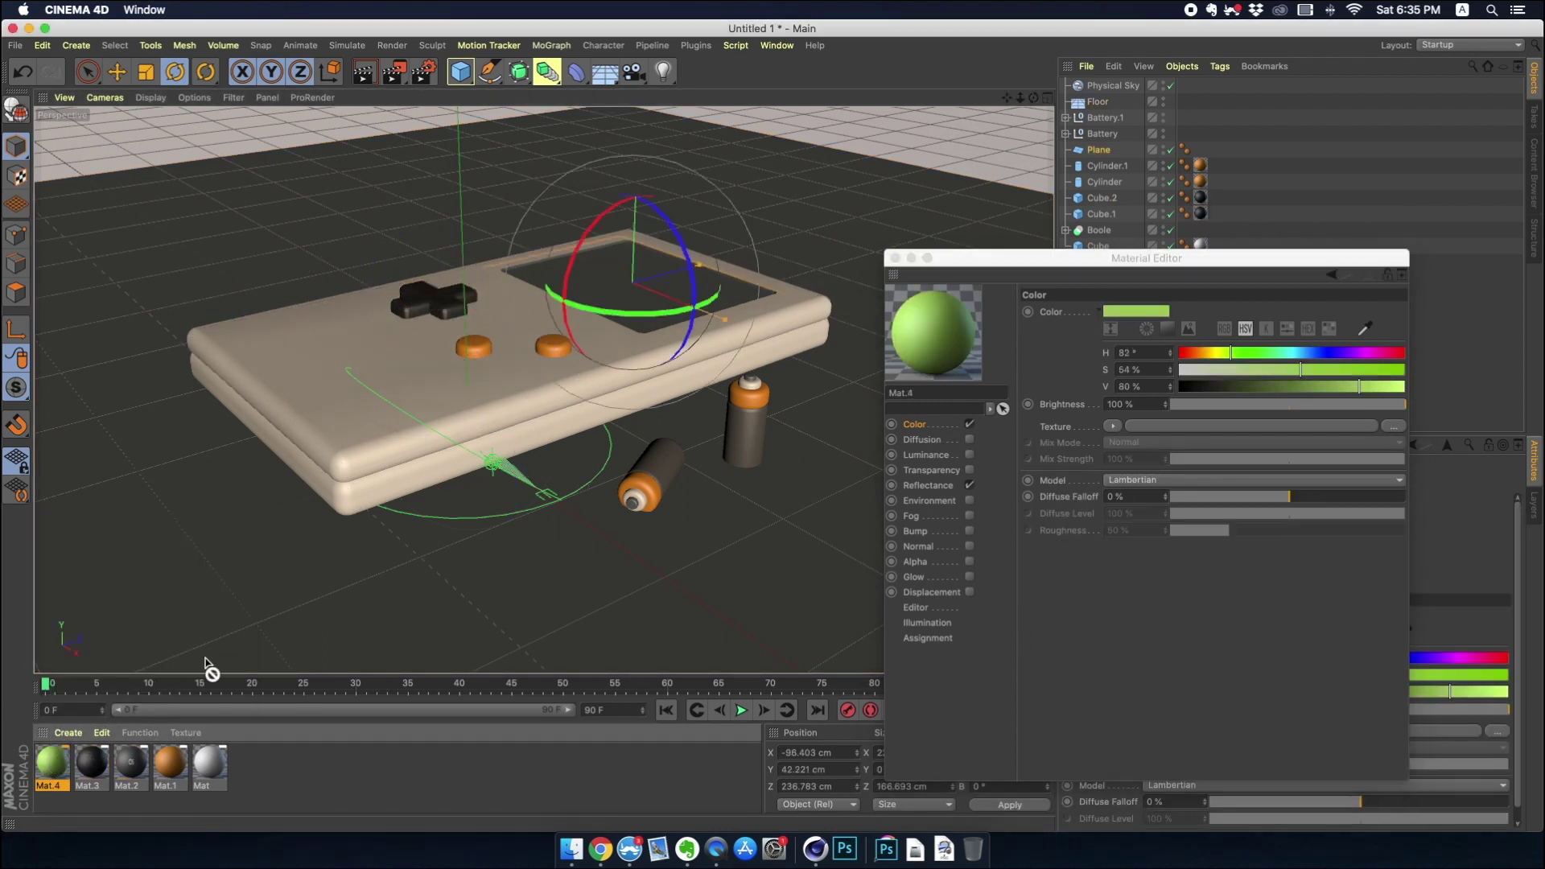
{"action": "left_click_drag", "start_coordinate": [50, 760], "coordinate": [635, 282]}
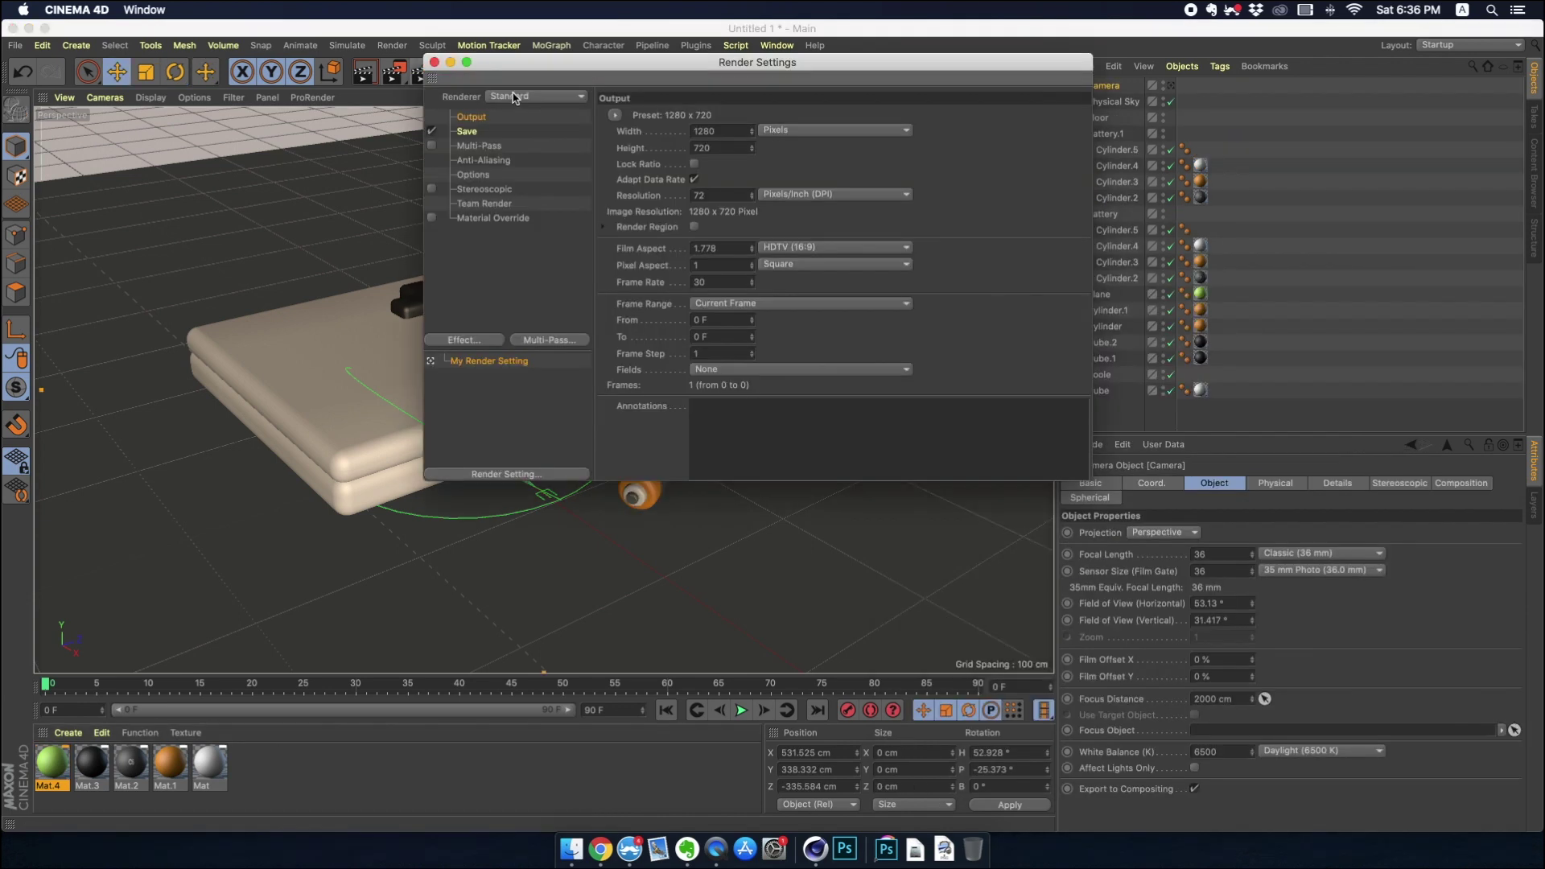
Switch the renderer to Physical in the render settings and enable Depth Of Field.
{"action": "left_click", "coordinate": [515, 97]}
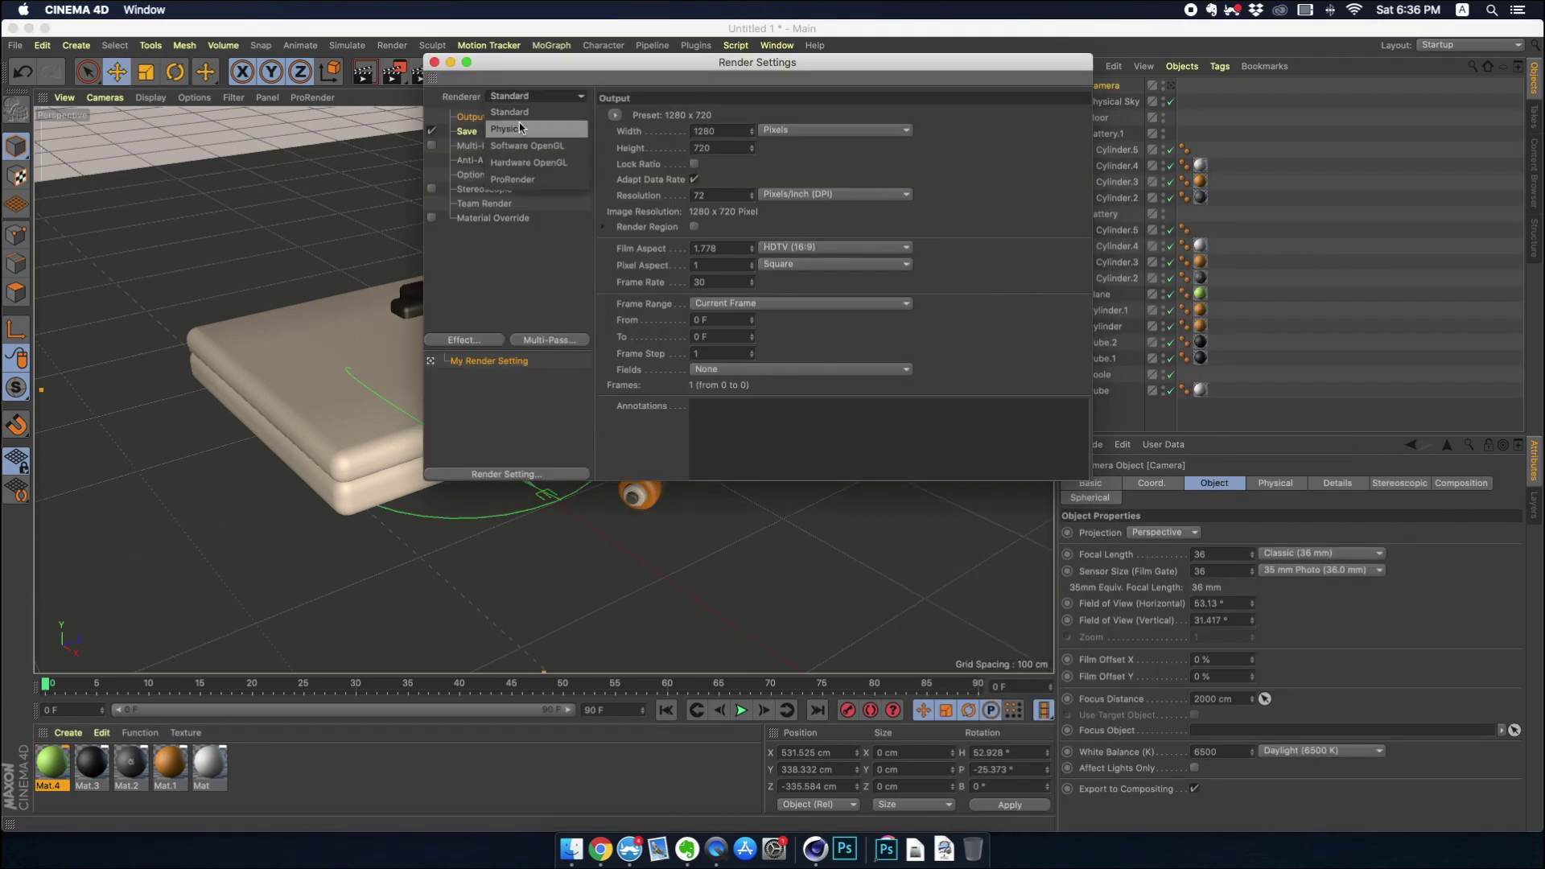
{"action": "left_click", "coordinate": [520, 129]}
{"action": "left_click", "coordinate": [492, 231]}
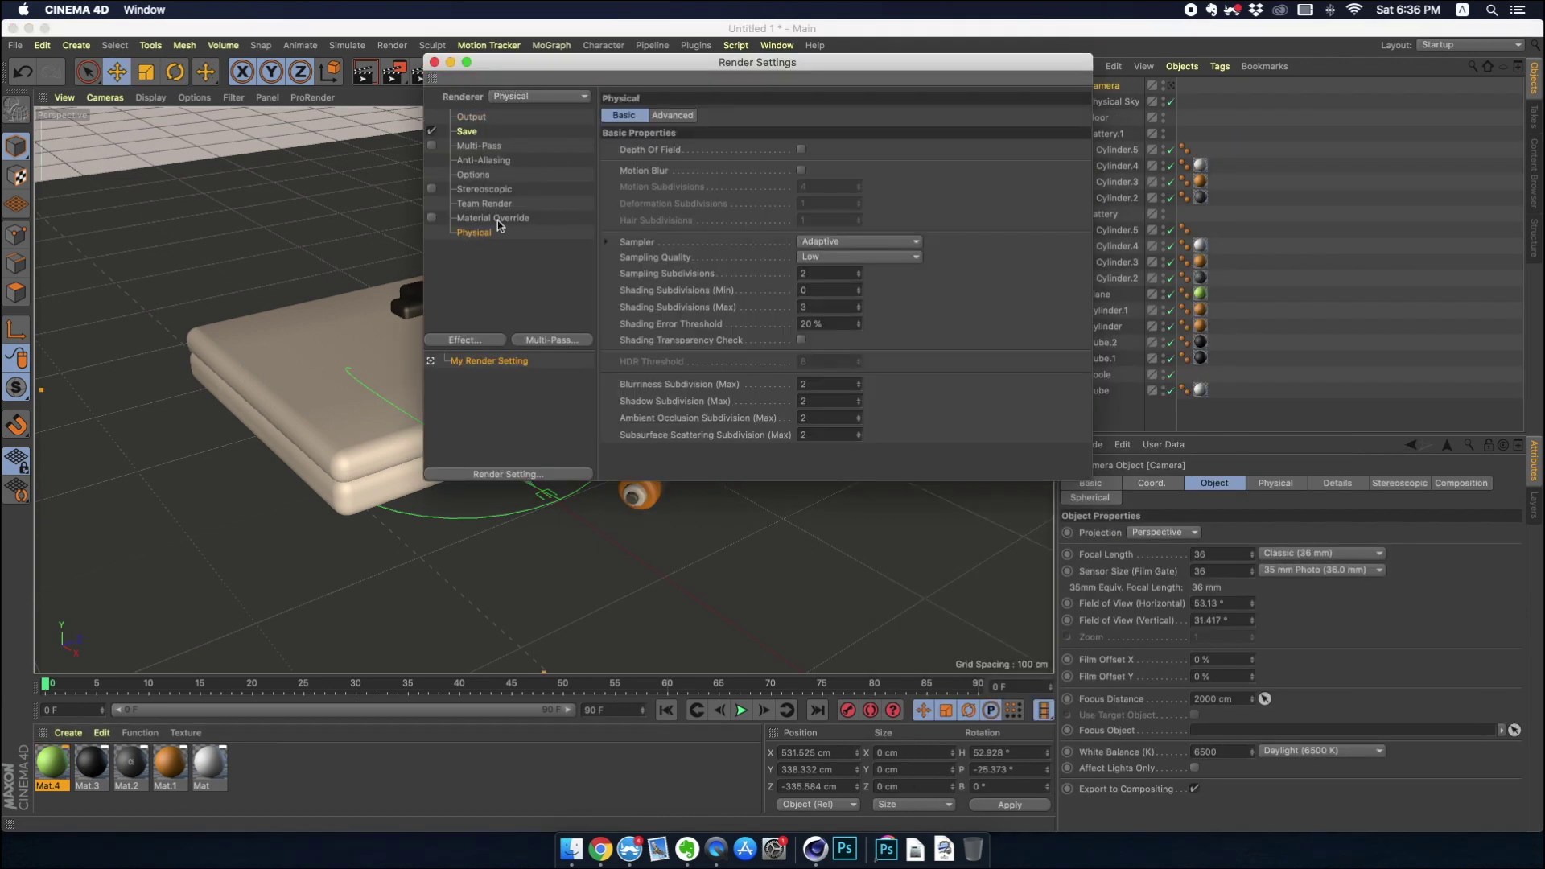
{"action": "left_click", "coordinate": [801, 150]}
{"action": "left_click", "coordinate": [435, 62]}
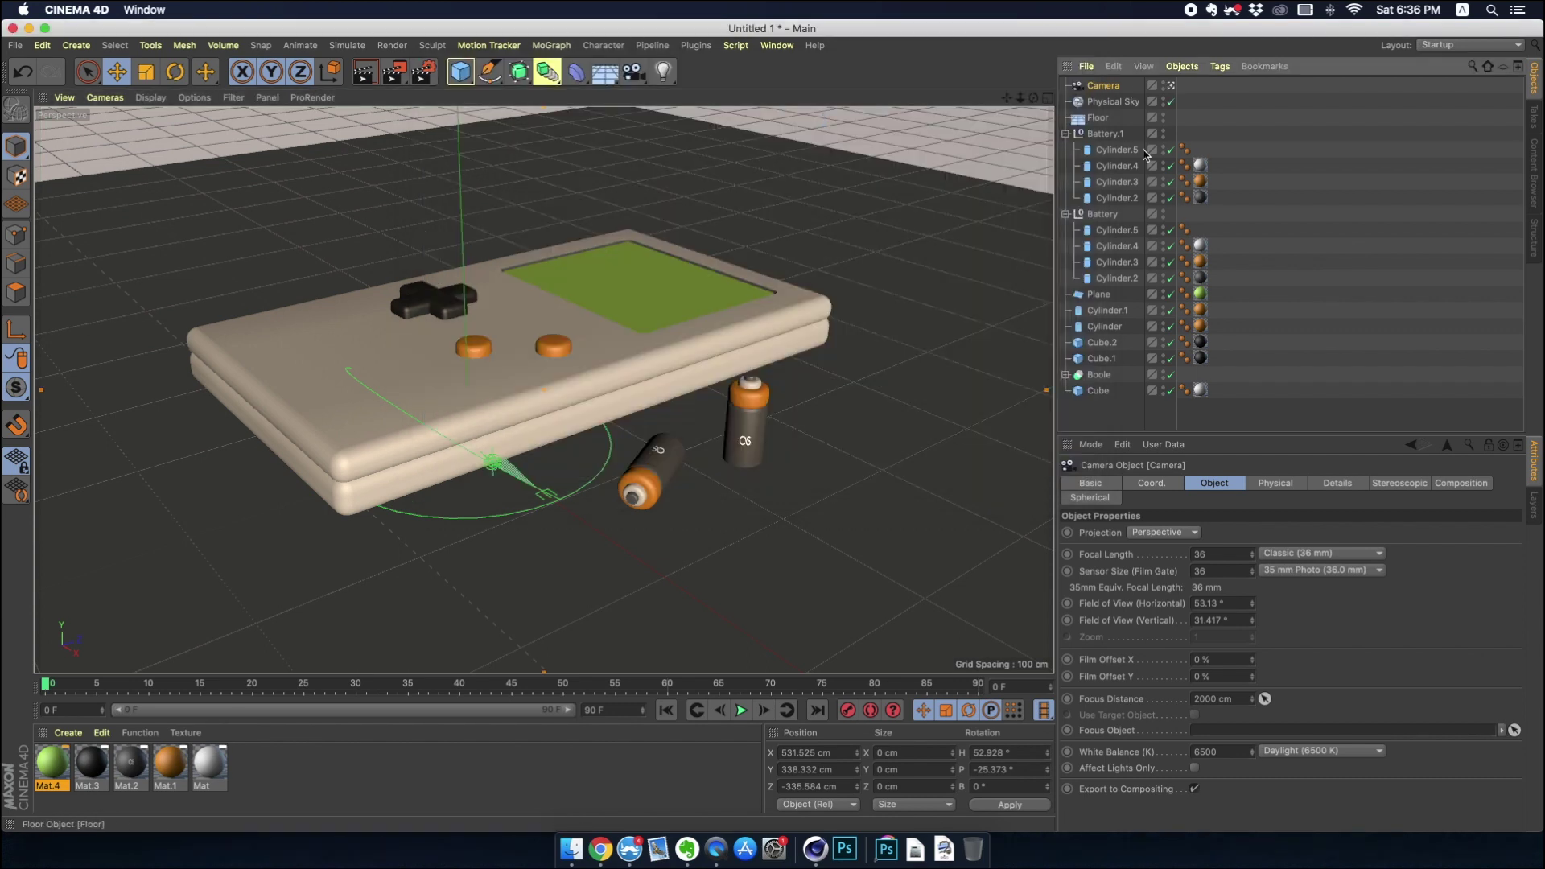
Set the camera's focal length to the Tele (135 mm) preset.
{"action": "left_click", "coordinate": [1295, 570]}
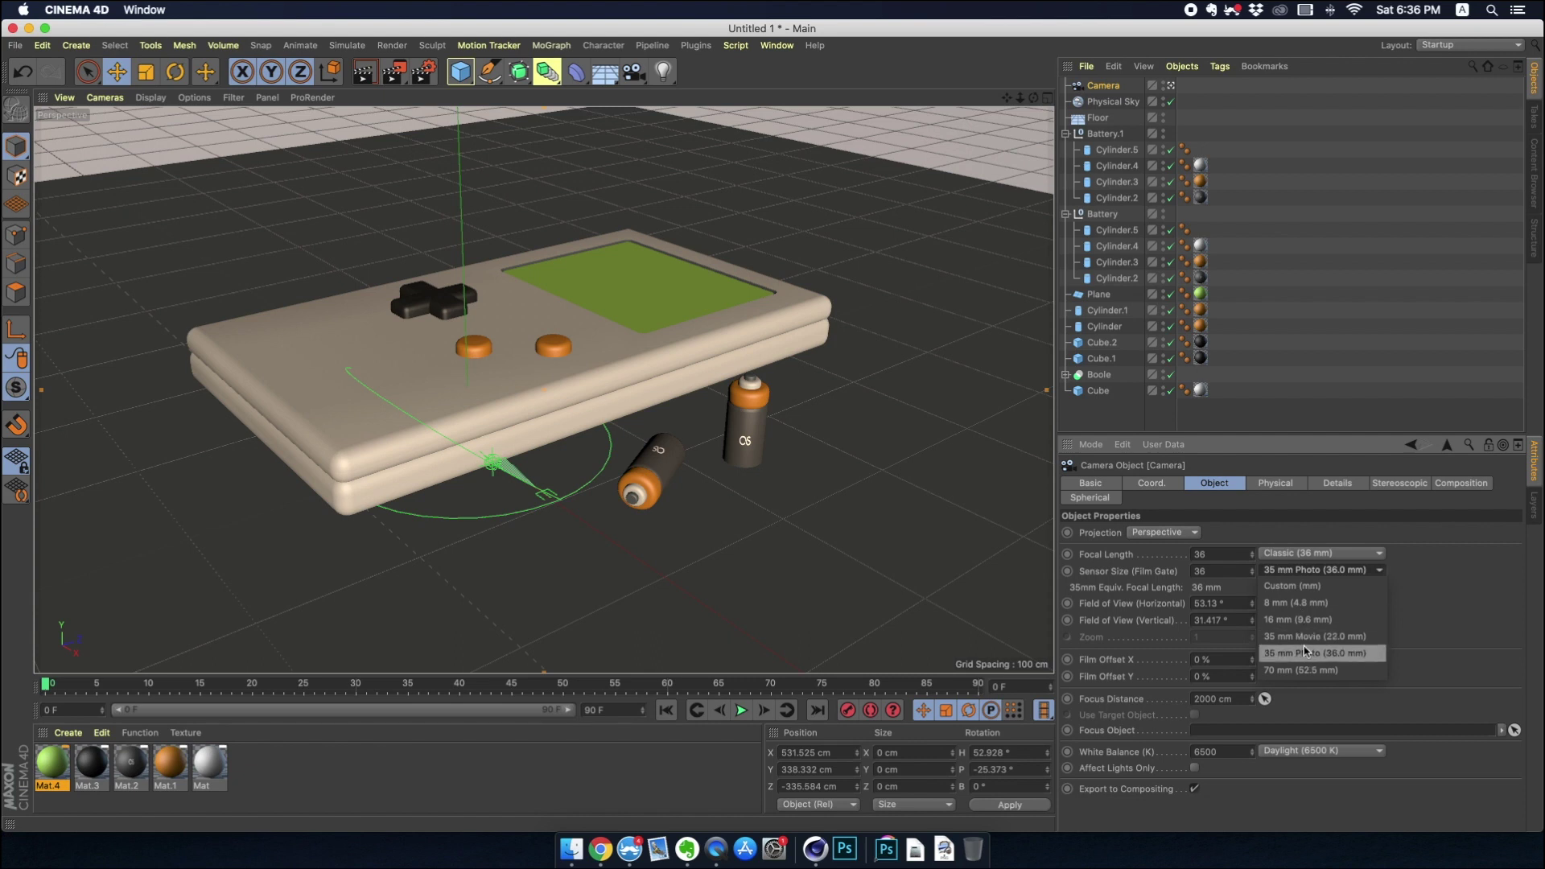
{"action": "left_click", "coordinate": [1320, 553]}
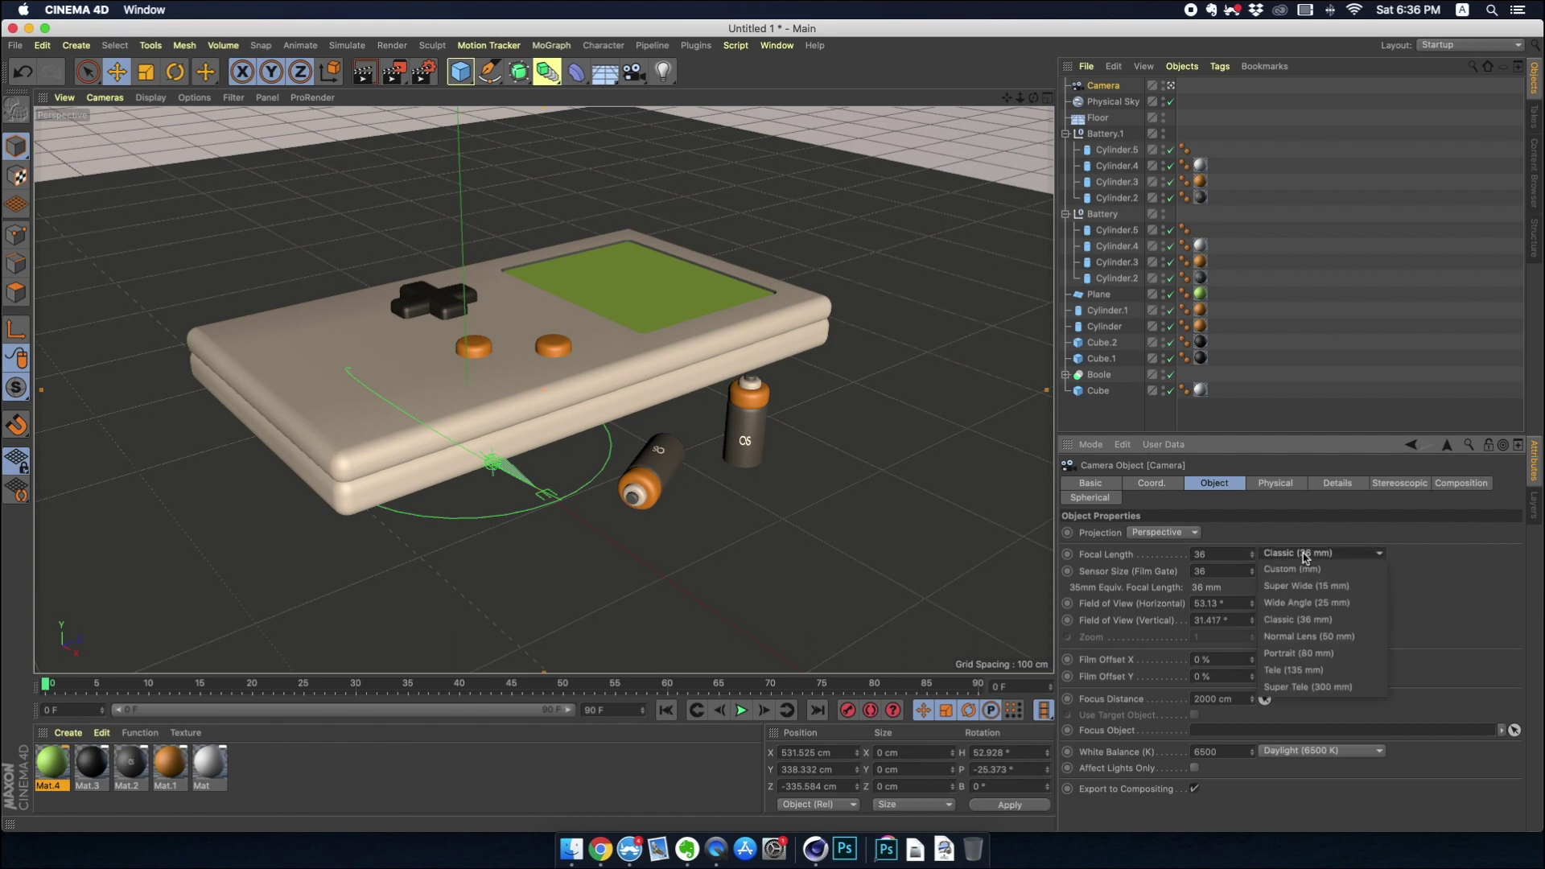
{"action": "left_click", "coordinate": [1297, 672]}
Pull the camera back to about X 1889, Y 1141, Z -1324 cm so the console and both batteries are framed.
{"action": "scroll", "coordinate": [787, 462], "scroll_direction": "down", "scroll_amount": 10}
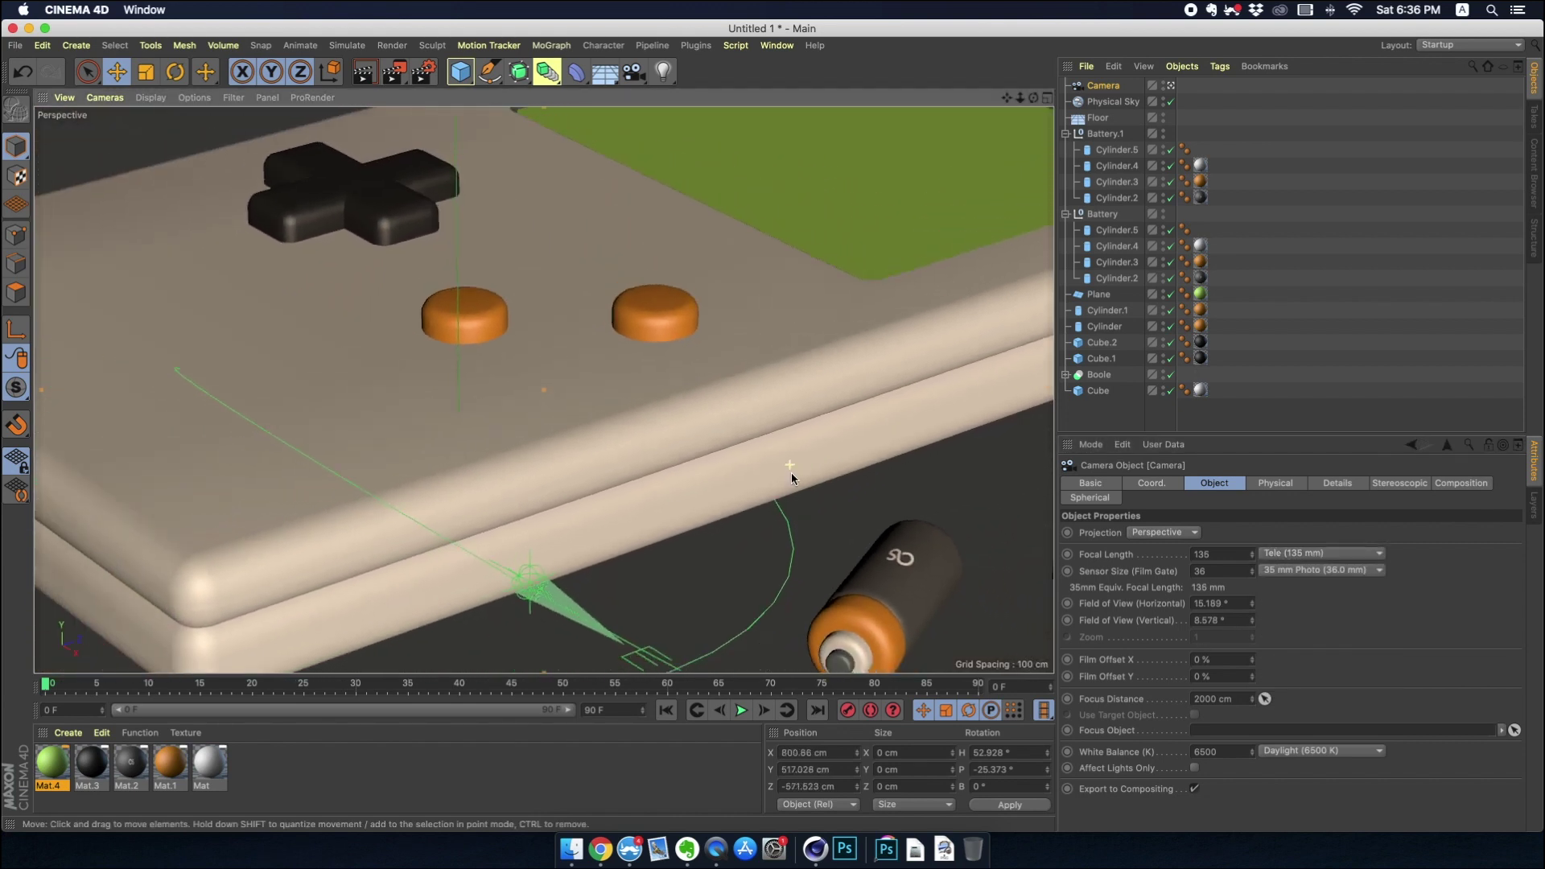
{"action": "scroll", "coordinate": [794, 469], "scroll_direction": "down", "scroll_amount": 10}
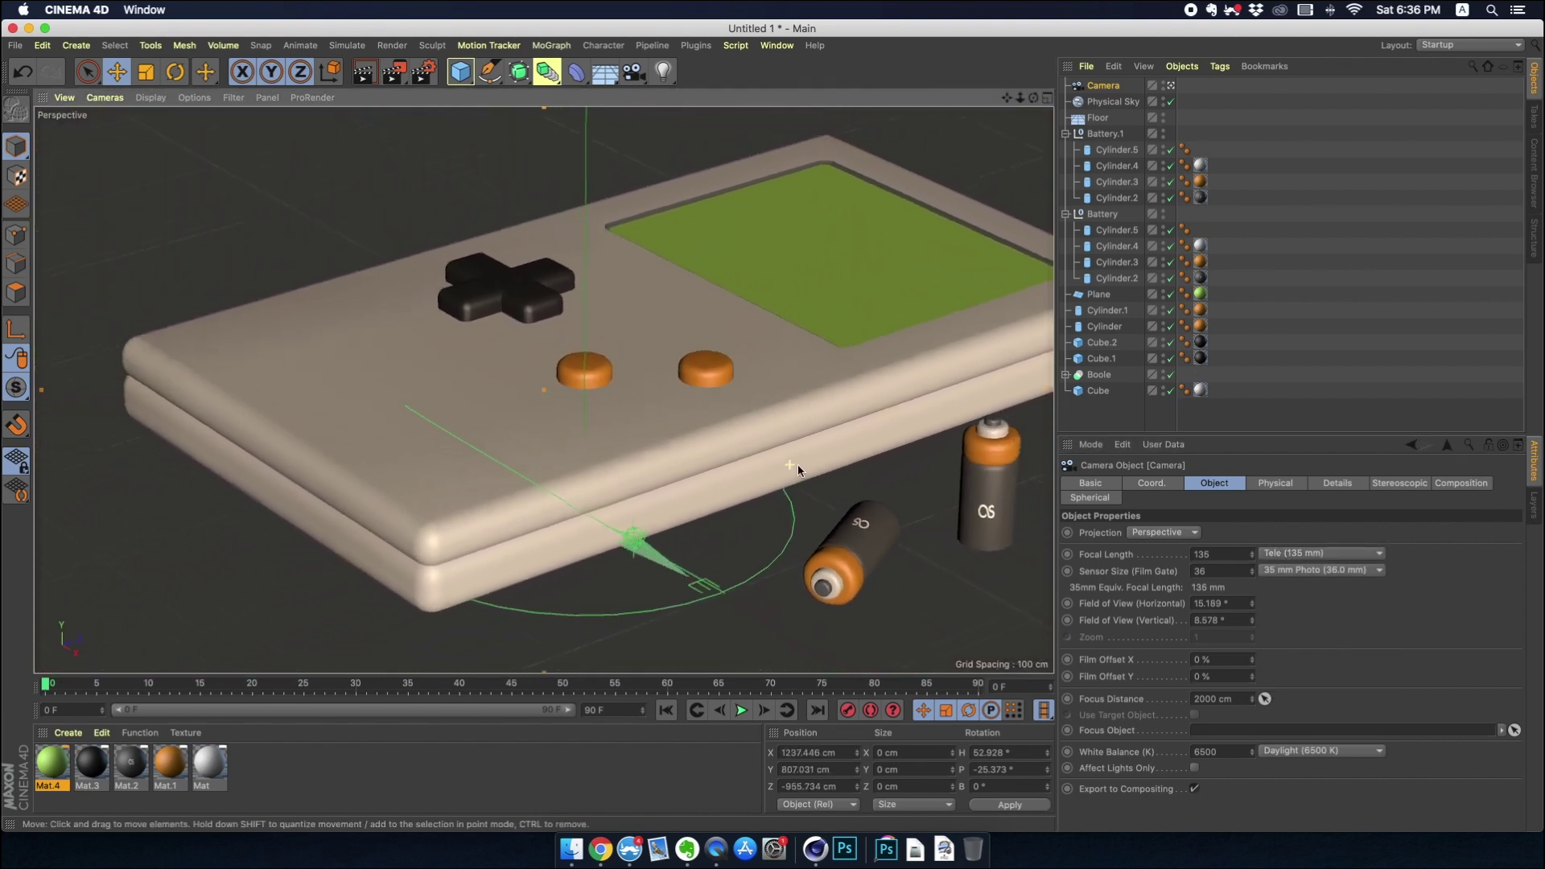
{"action": "scroll", "coordinate": [799, 467], "scroll_direction": "down", "scroll_amount": 10}
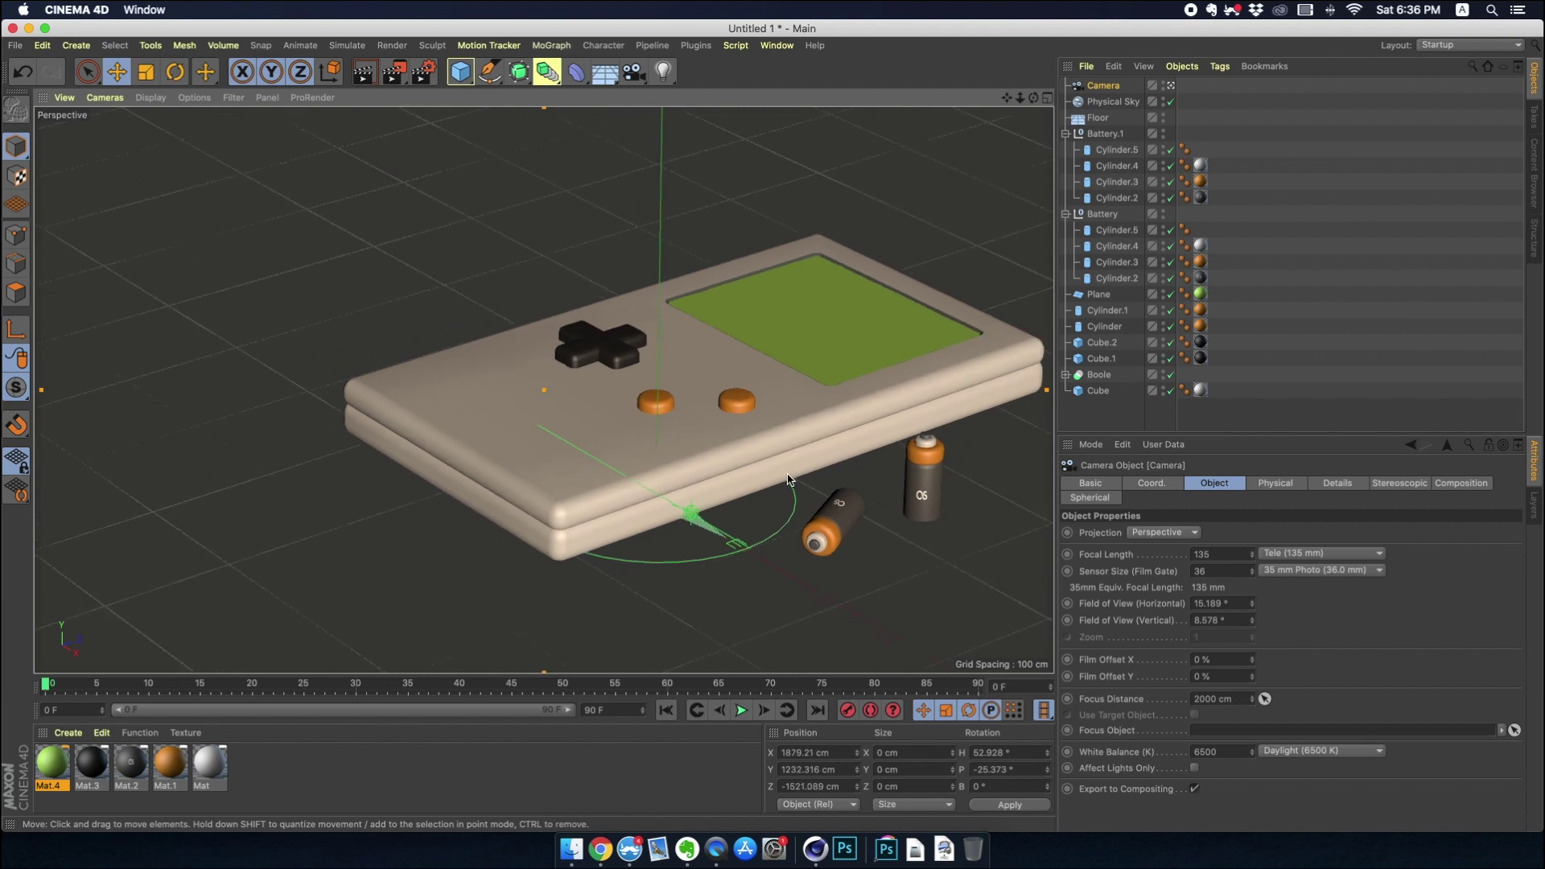
{"action": "scroll", "coordinate": [790, 470], "scroll_direction": "down", "scroll_amount": 3}
{"action": "middle_click_drag", "start_coordinate": [774, 441], "coordinate": [579, 407], "text": "alt"}
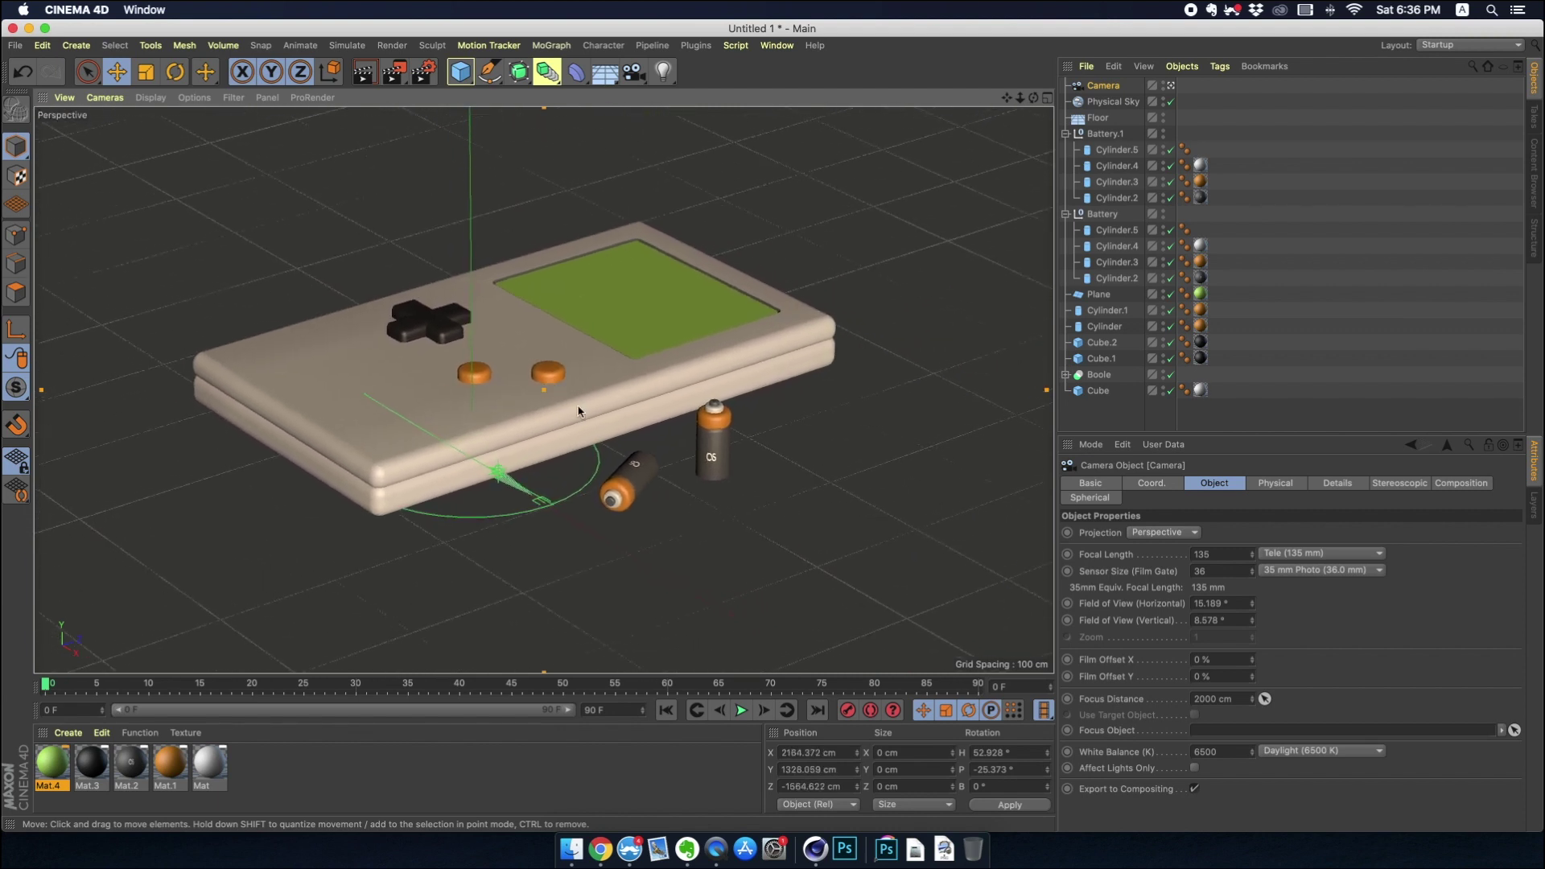
{"action": "scroll", "coordinate": [783, 515], "scroll_direction": "up", "scroll_amount": 8}
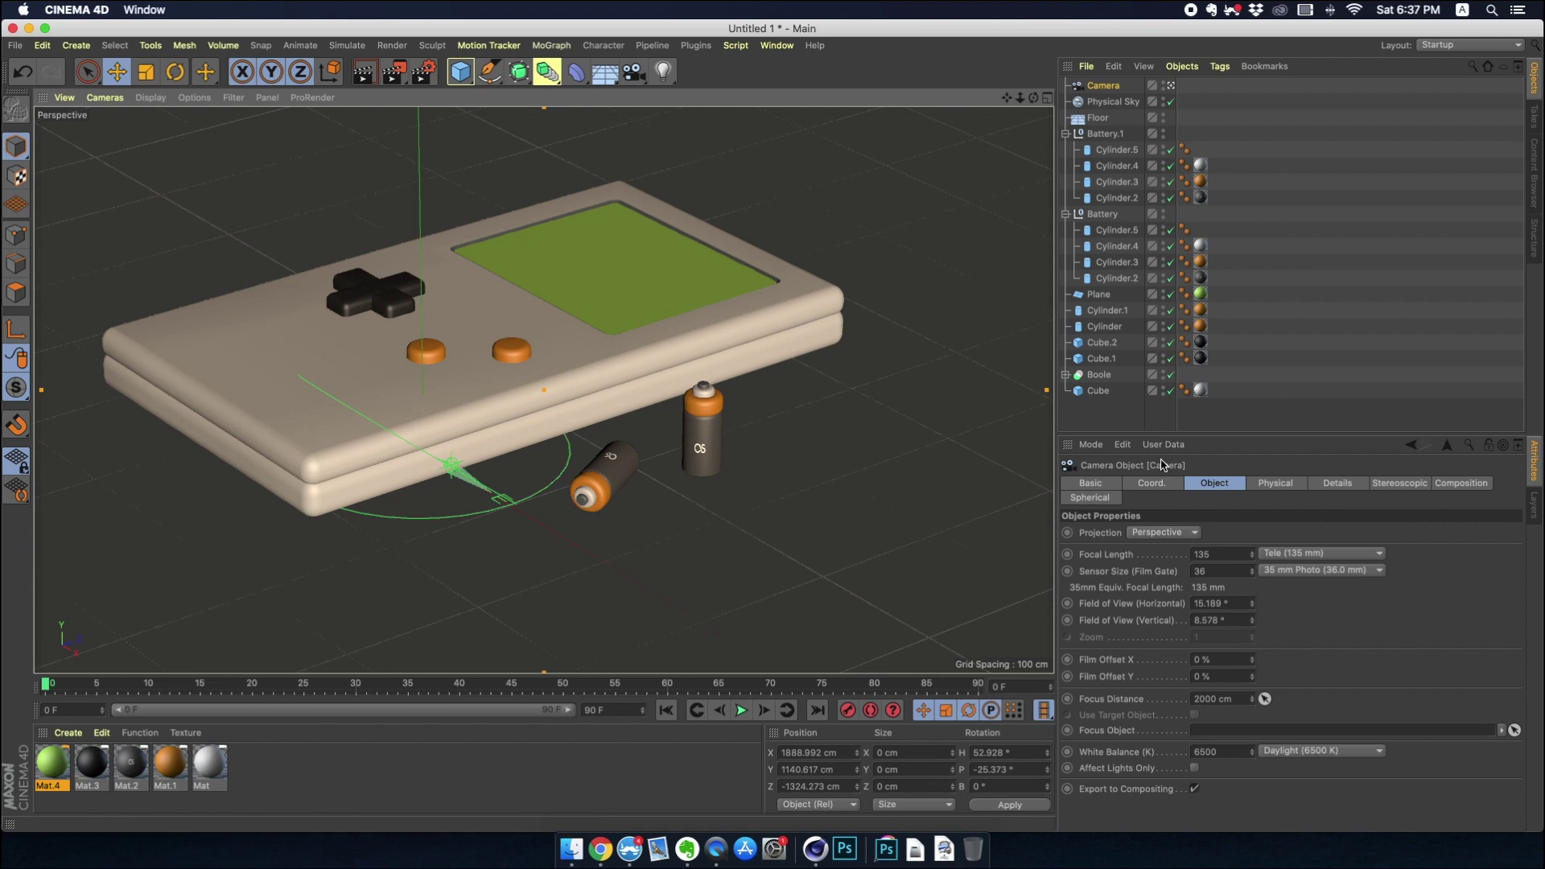
Pick the camera's focus point on the tip of the standing battery and open the camera's F-Stop value for editing.
{"action": "left_click", "coordinate": [1265, 697]}
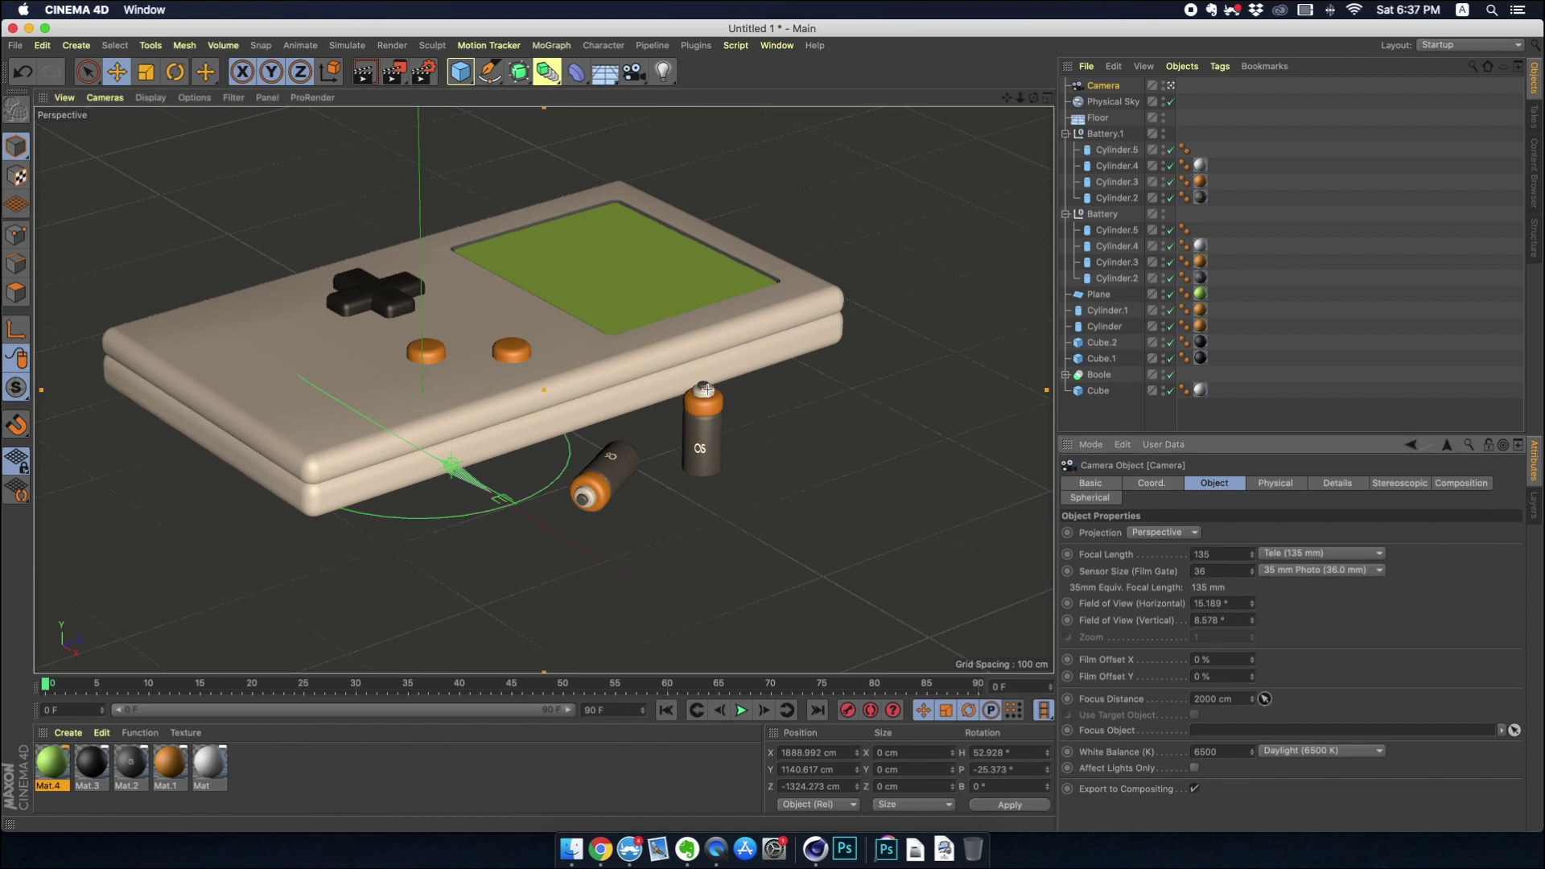
{"action": "left_click", "coordinate": [1270, 484]}
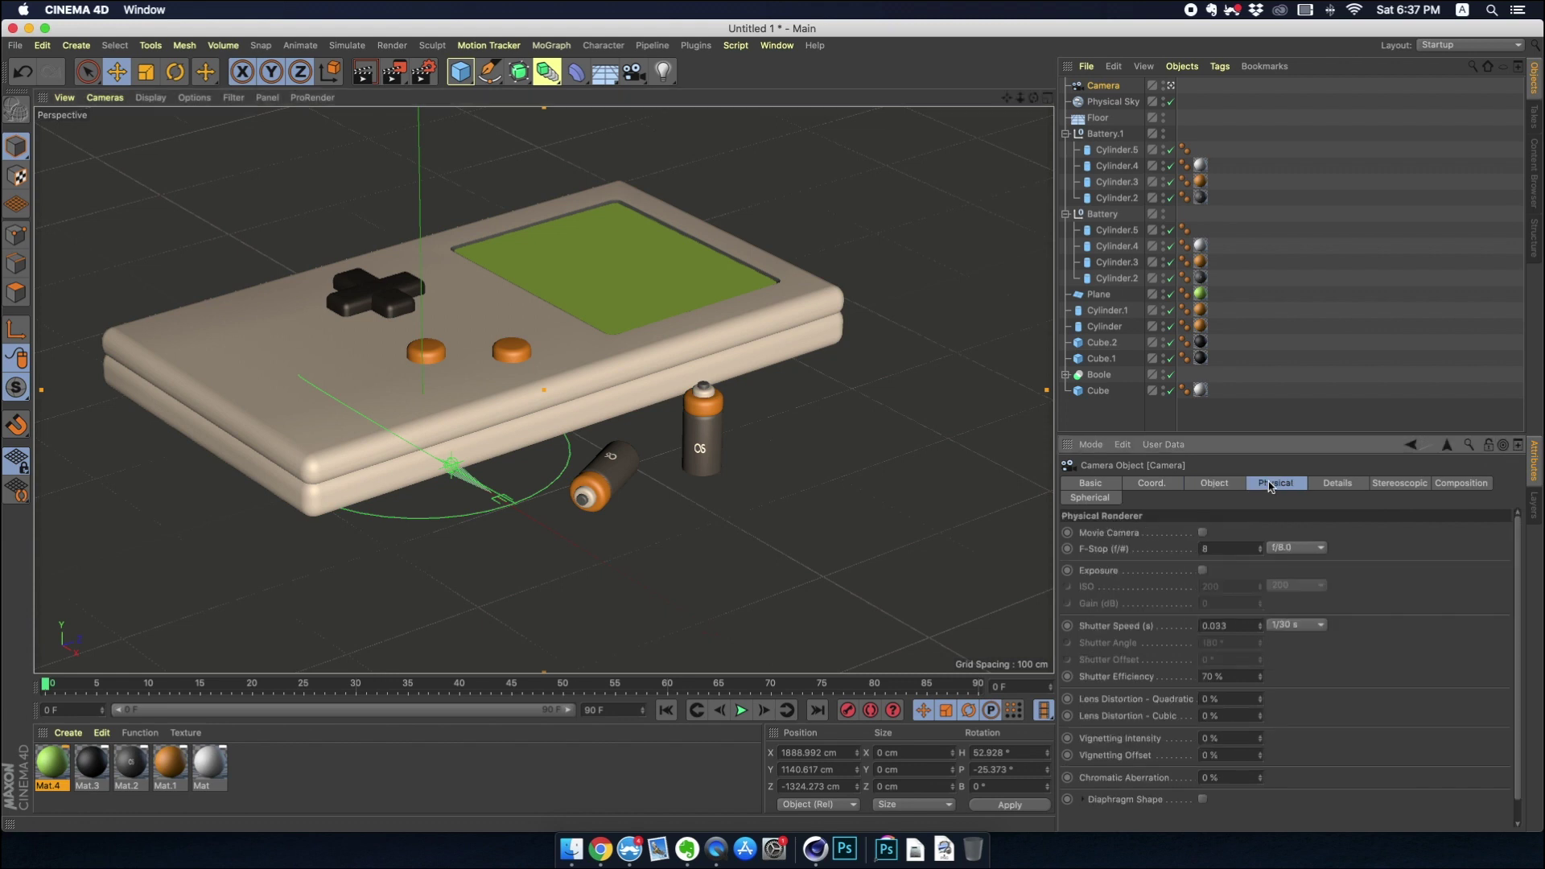
{"action": "left_click", "coordinate": [1219, 551]}
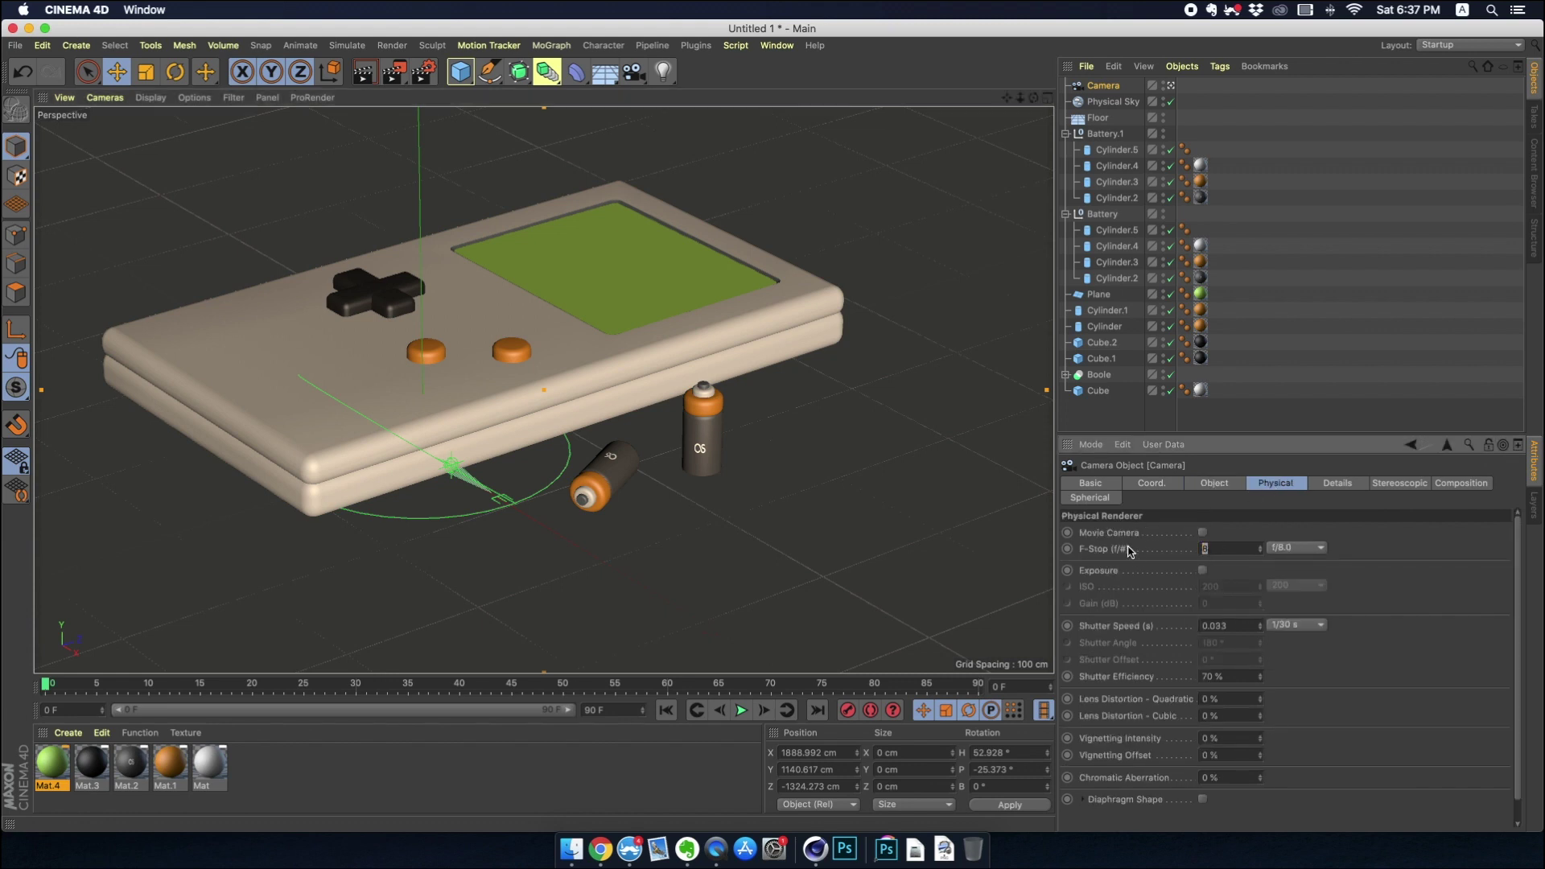